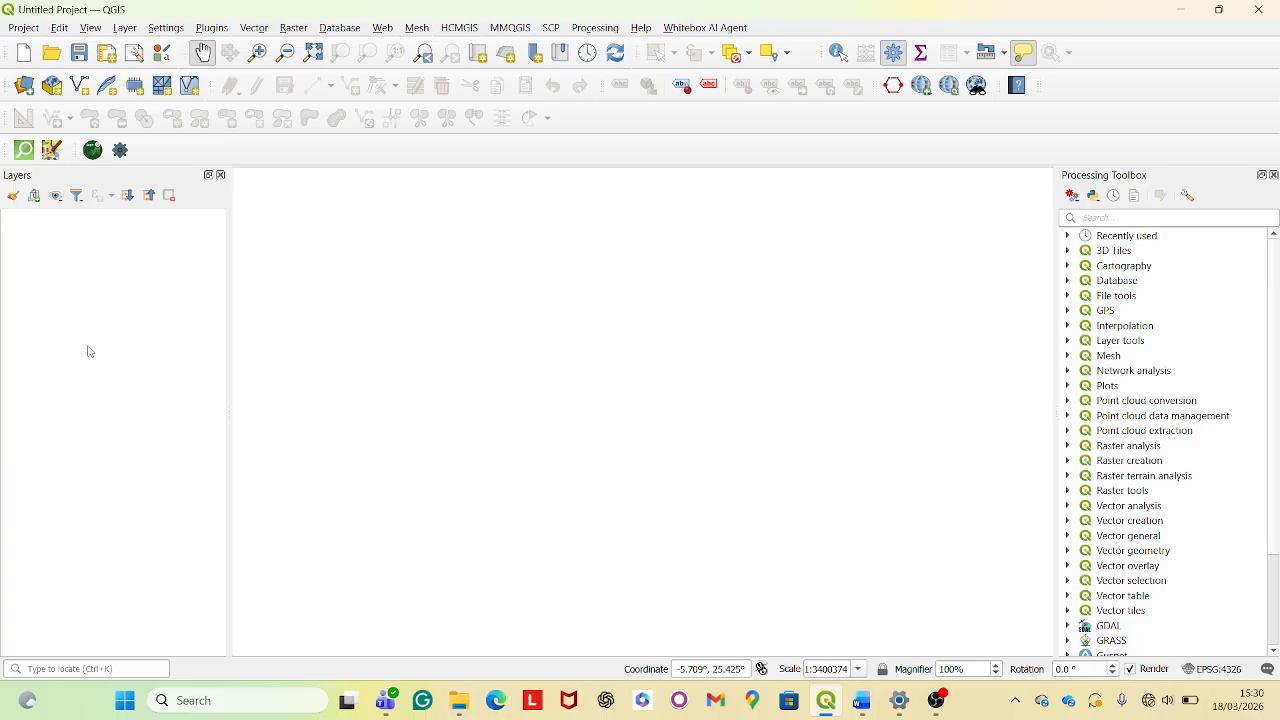
# Show the Browser panel, bring it to the front, narrow it slightly and collapse its Favorites group
pyautogui.click(101, 28)
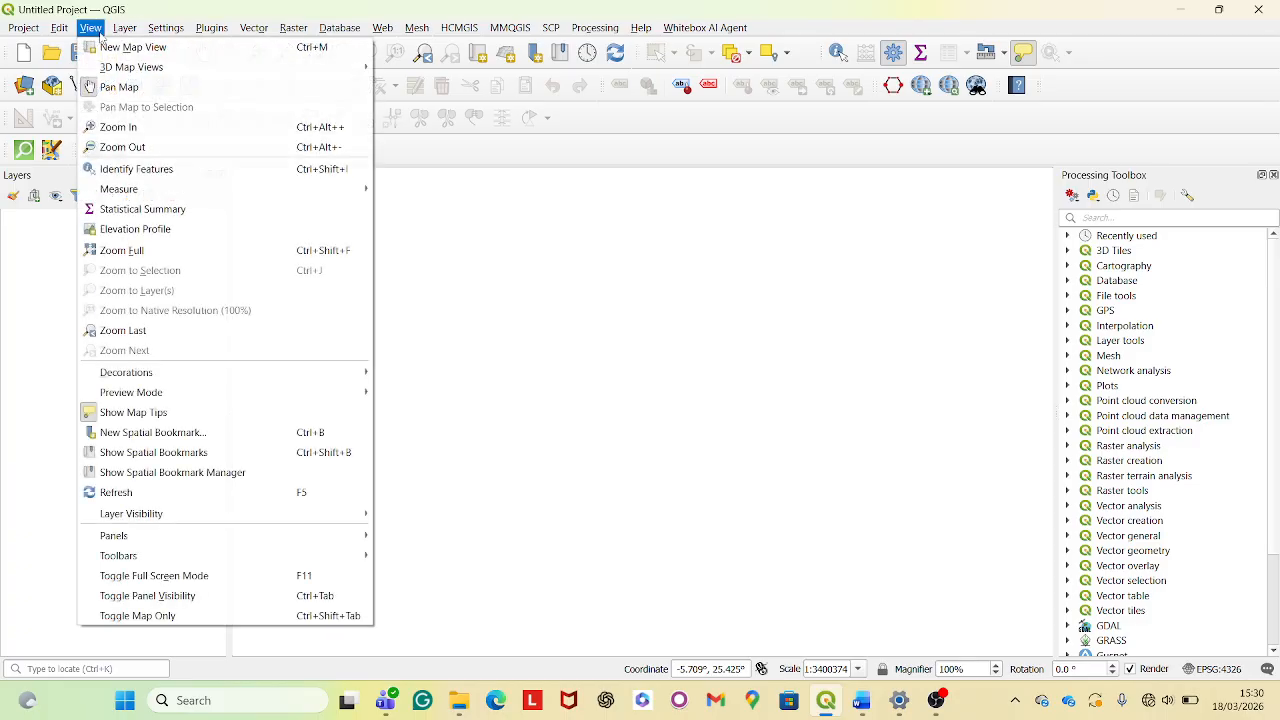
pyautogui.moveTo(185, 535)
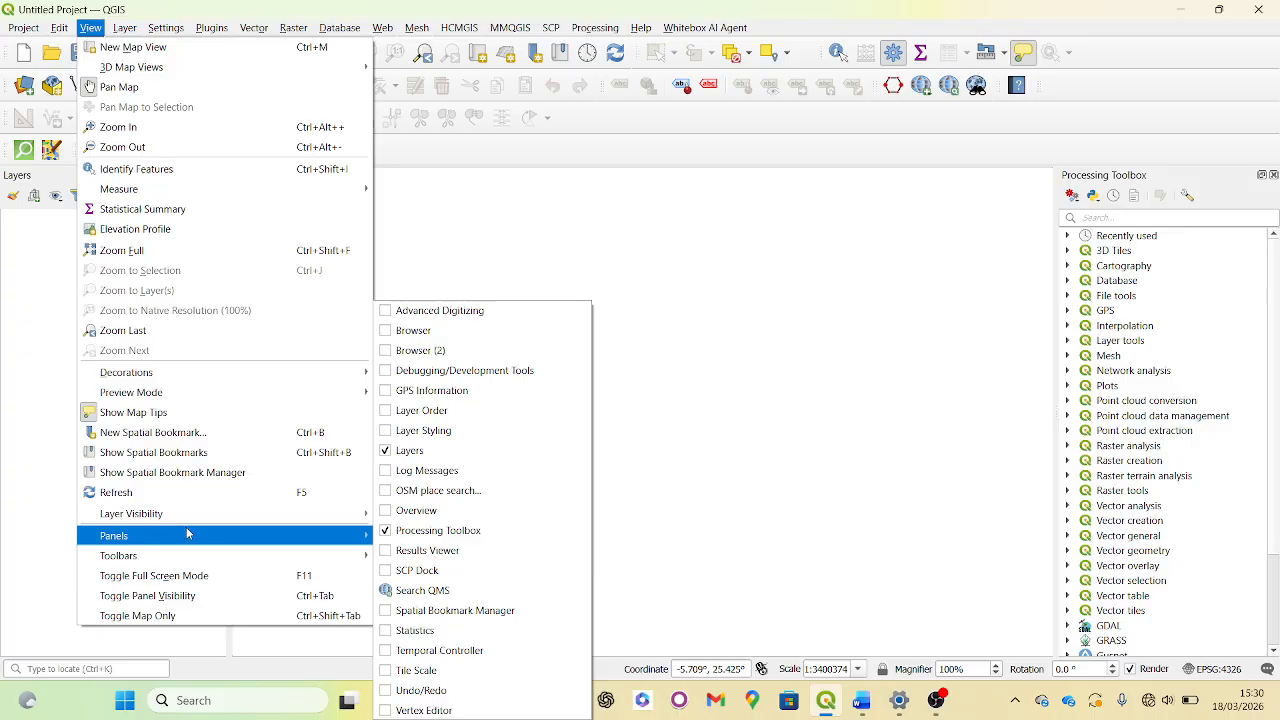
pyautogui.moveTo(319, 513)
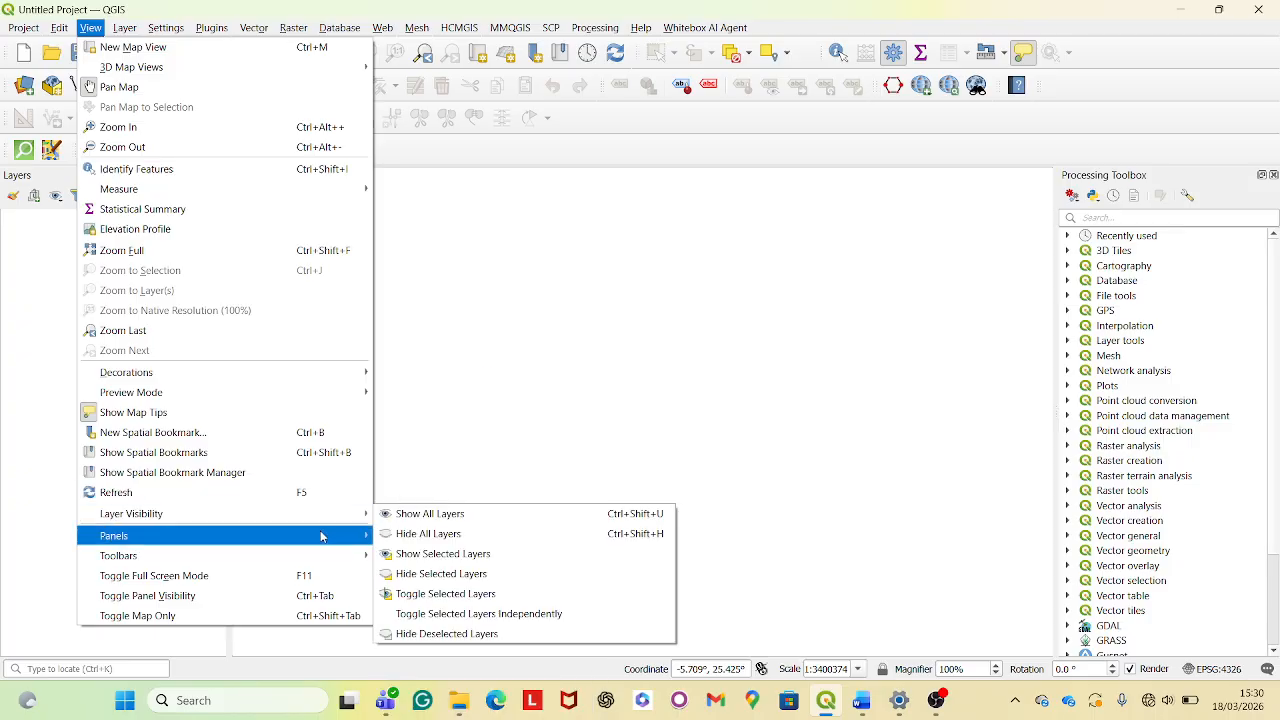
pyautogui.moveTo(326, 537)
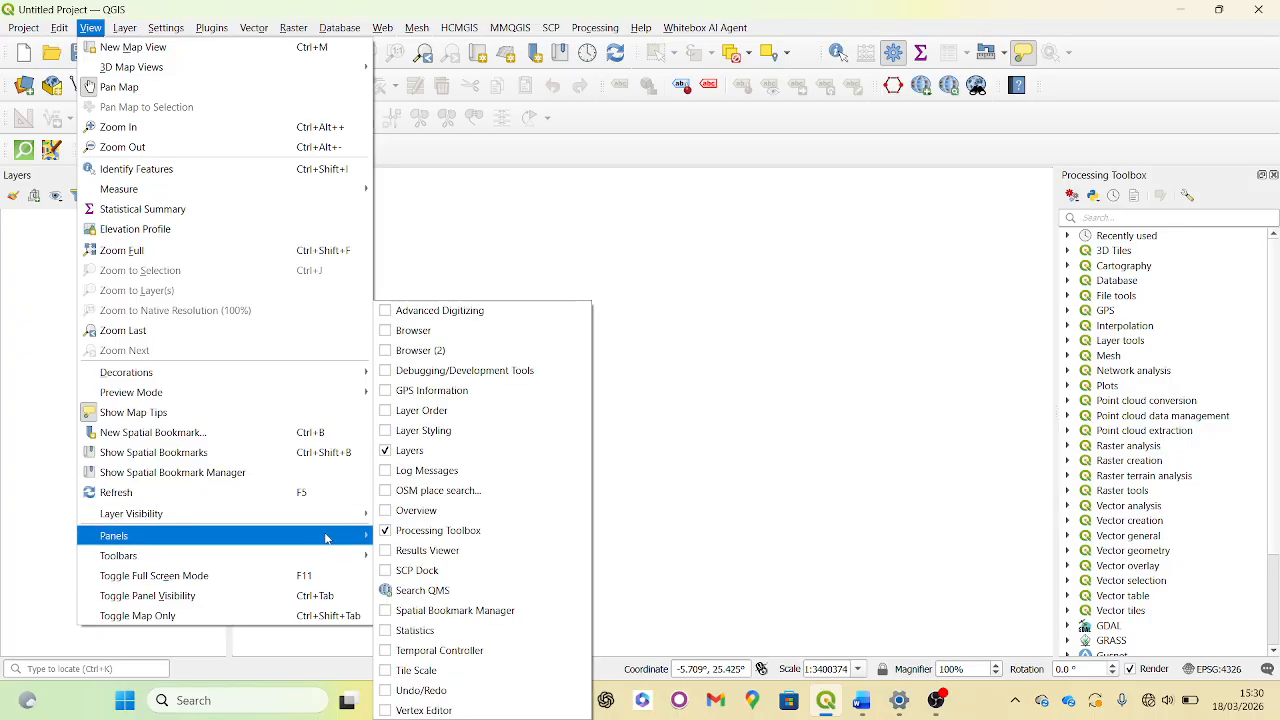
pyautogui.click(388, 338)
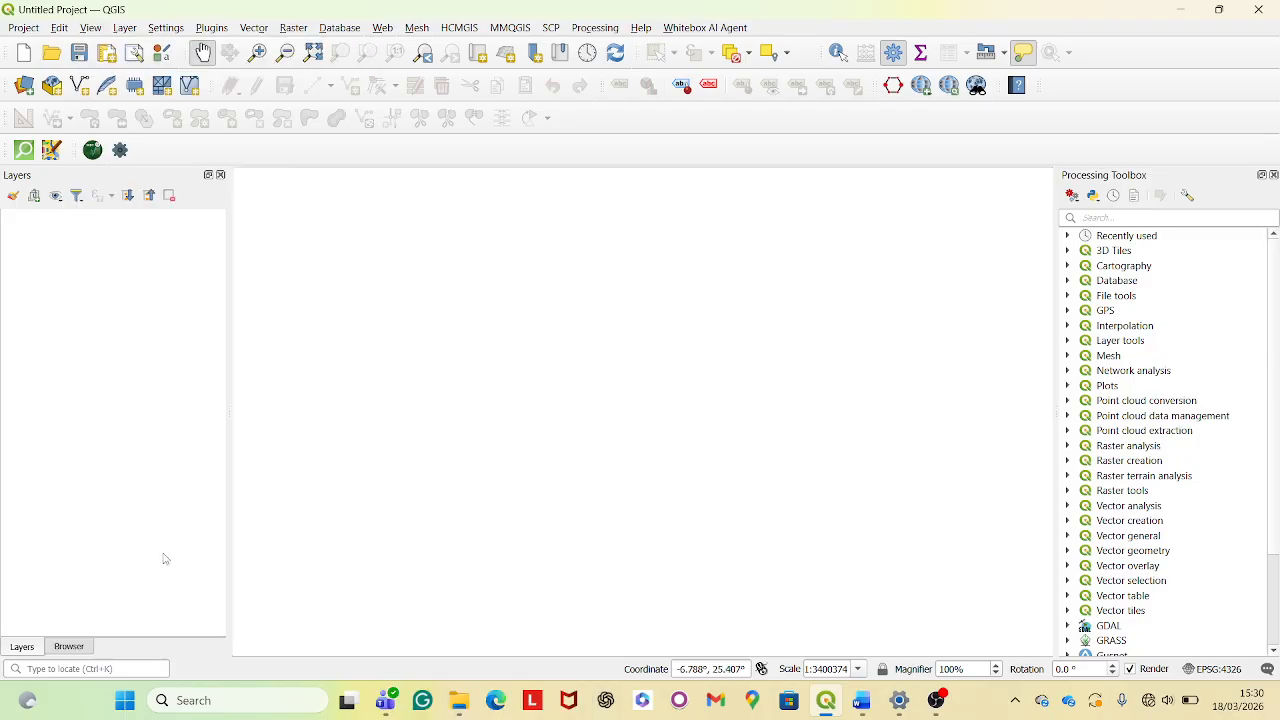
pyautogui.click(67, 647)
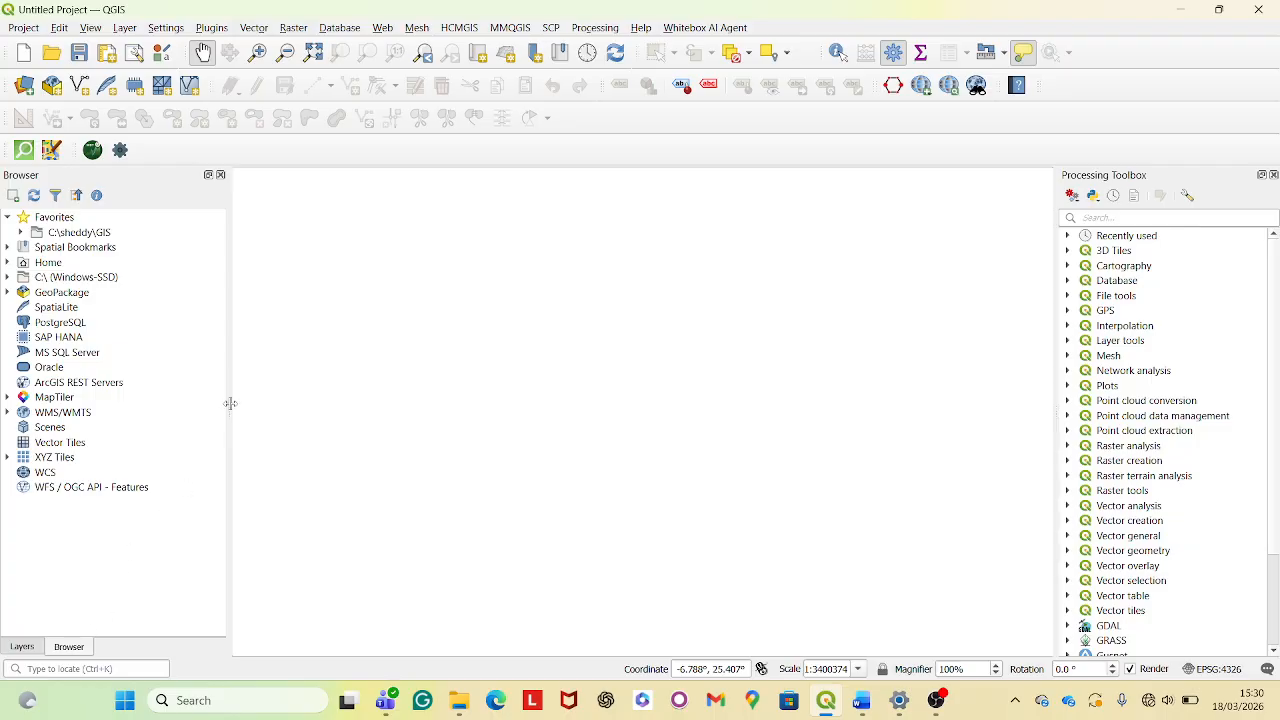
pyautogui.moveTo(230, 403); pyautogui.dragTo(204, 403)
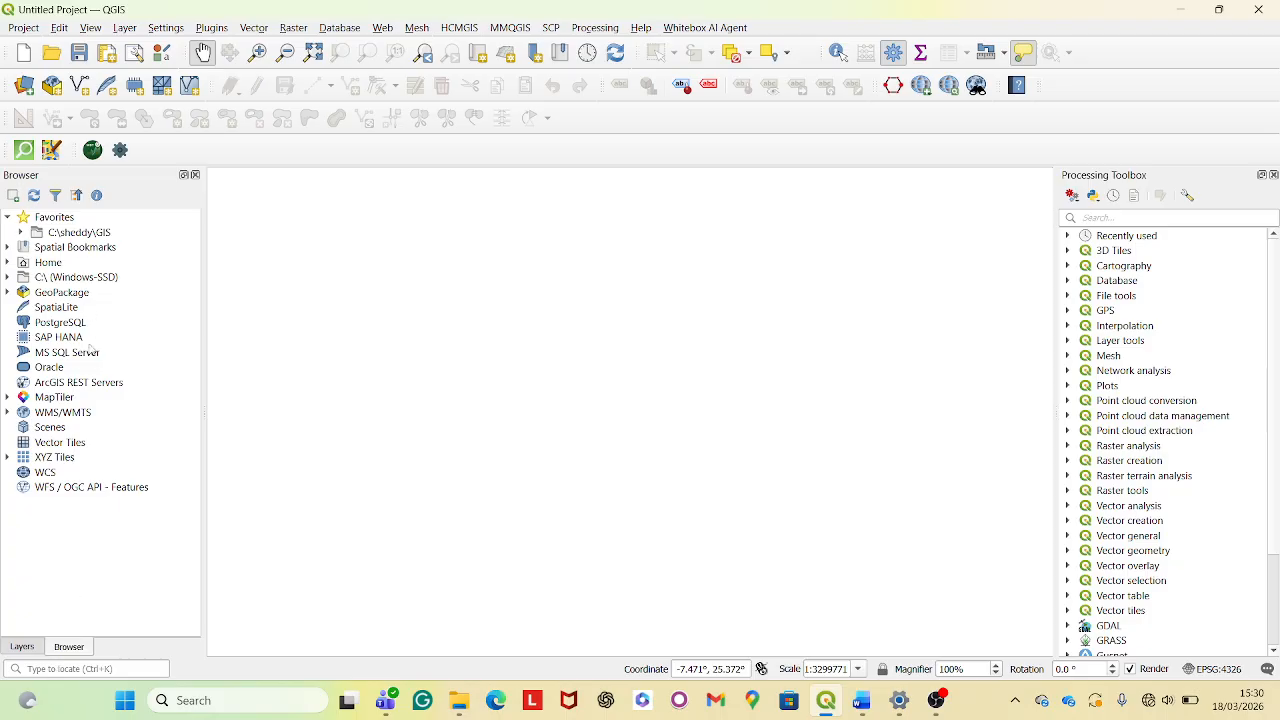
pyautogui.click(8, 218)
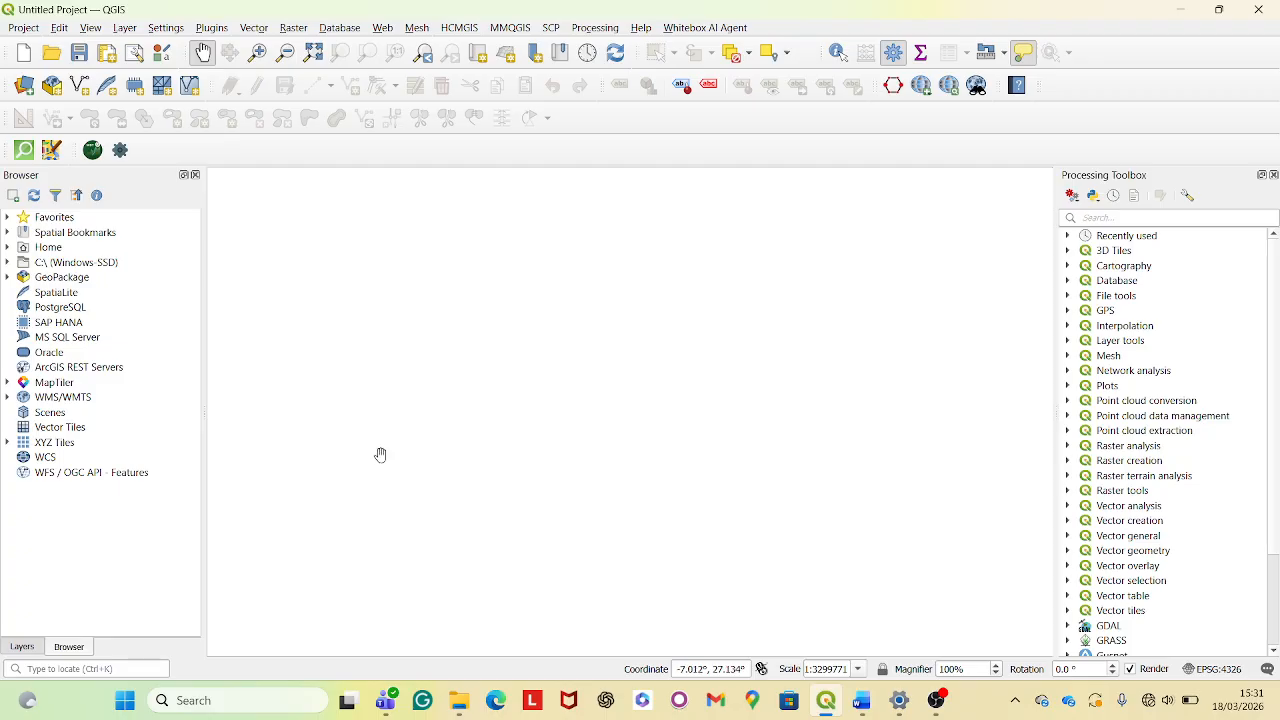
# Set the project coordinate reference system to Arc 1960 / UTM zone 36S (EPSG:21036)
pyautogui.click(1210, 668)
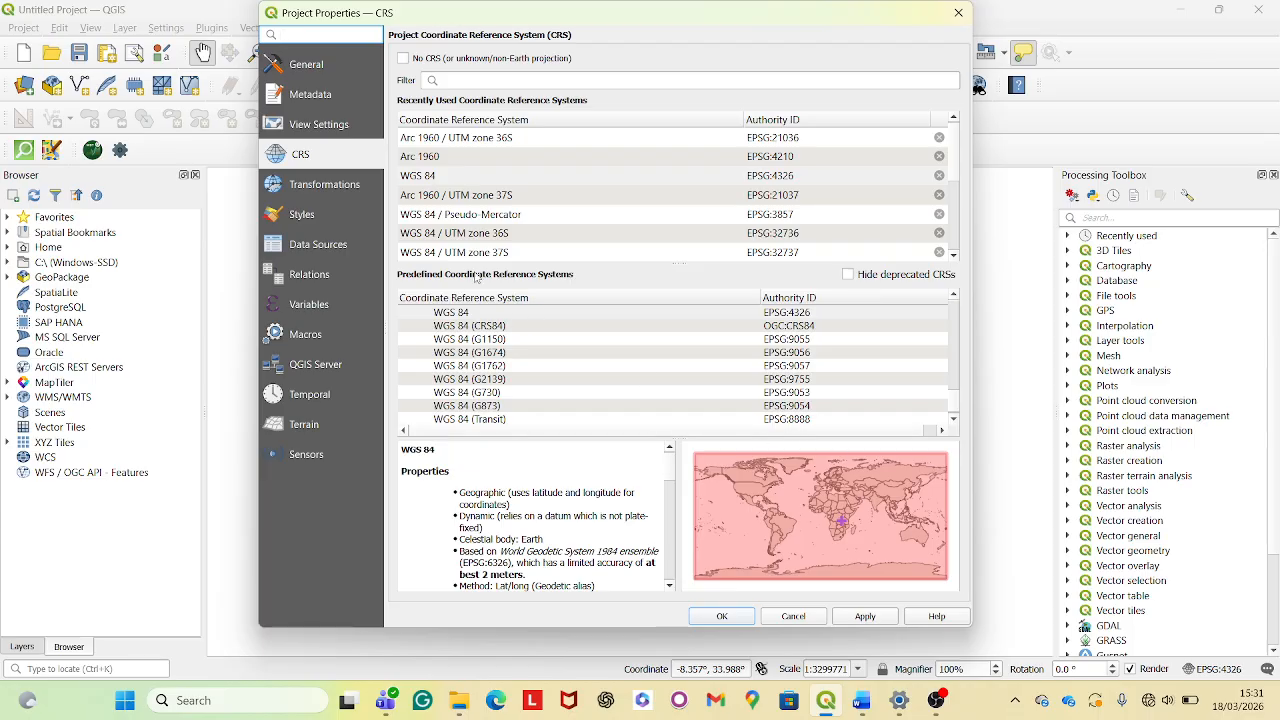
pyautogui.click(520, 141)
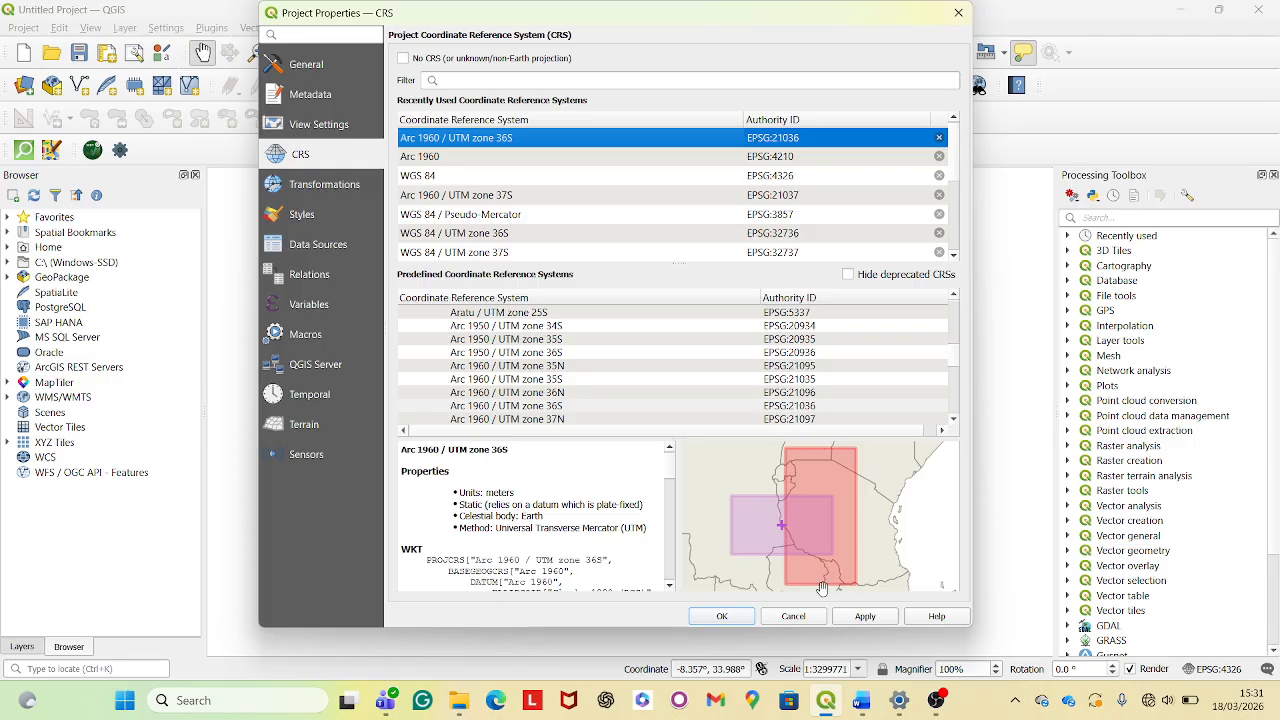
pyautogui.click(722, 617)
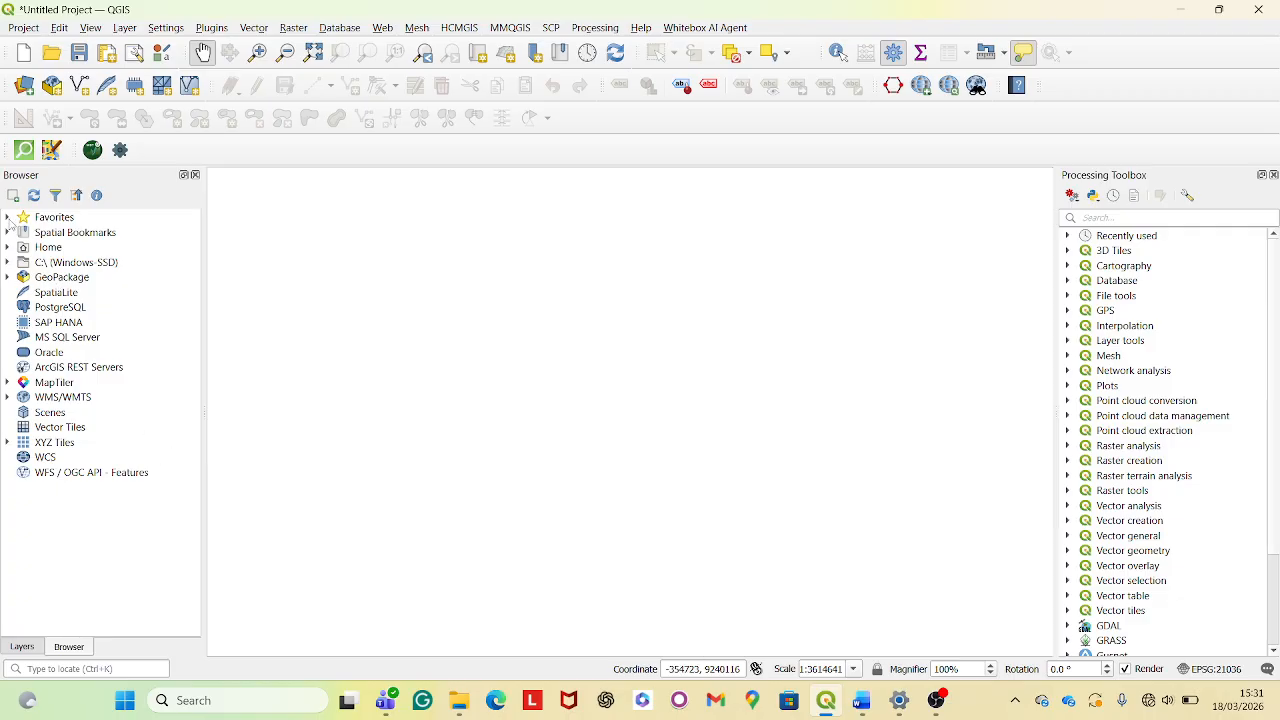
# Add the Mkane folder inside C:\sheddy\GIS to the Browser favorites
pyautogui.click(8, 217)
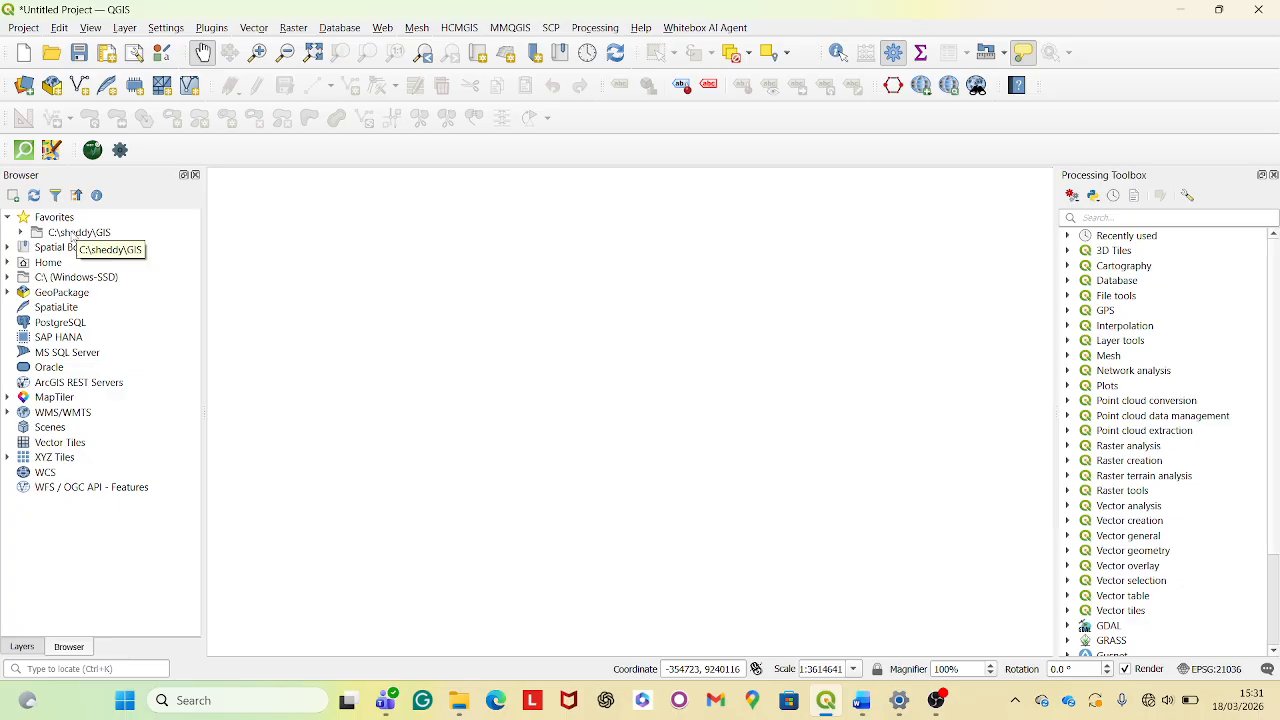
pyautogui.doubleClick(72, 217)
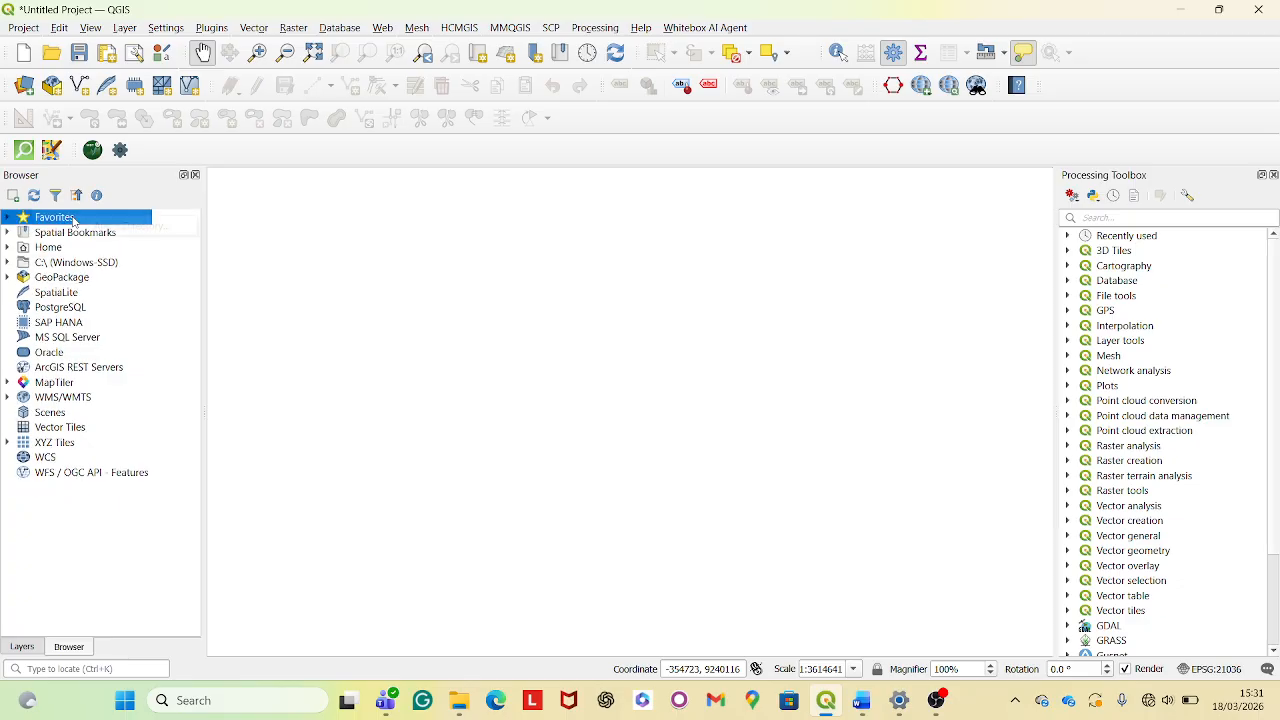
pyautogui.rightClick(72, 217)
pyautogui.click(133, 226)
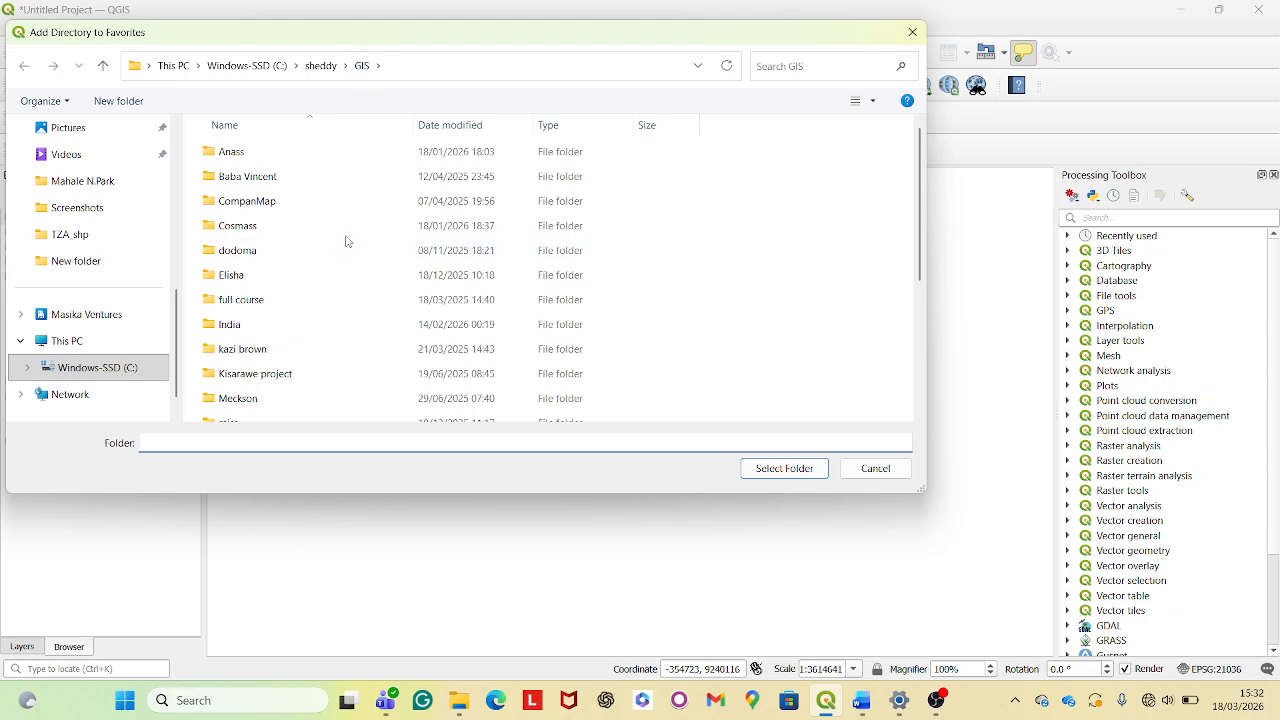
pyautogui.scroll(-1, 346, 245)
pyautogui.scroll(-1, 346, 247)
pyautogui.scroll(-2, 344, 250)
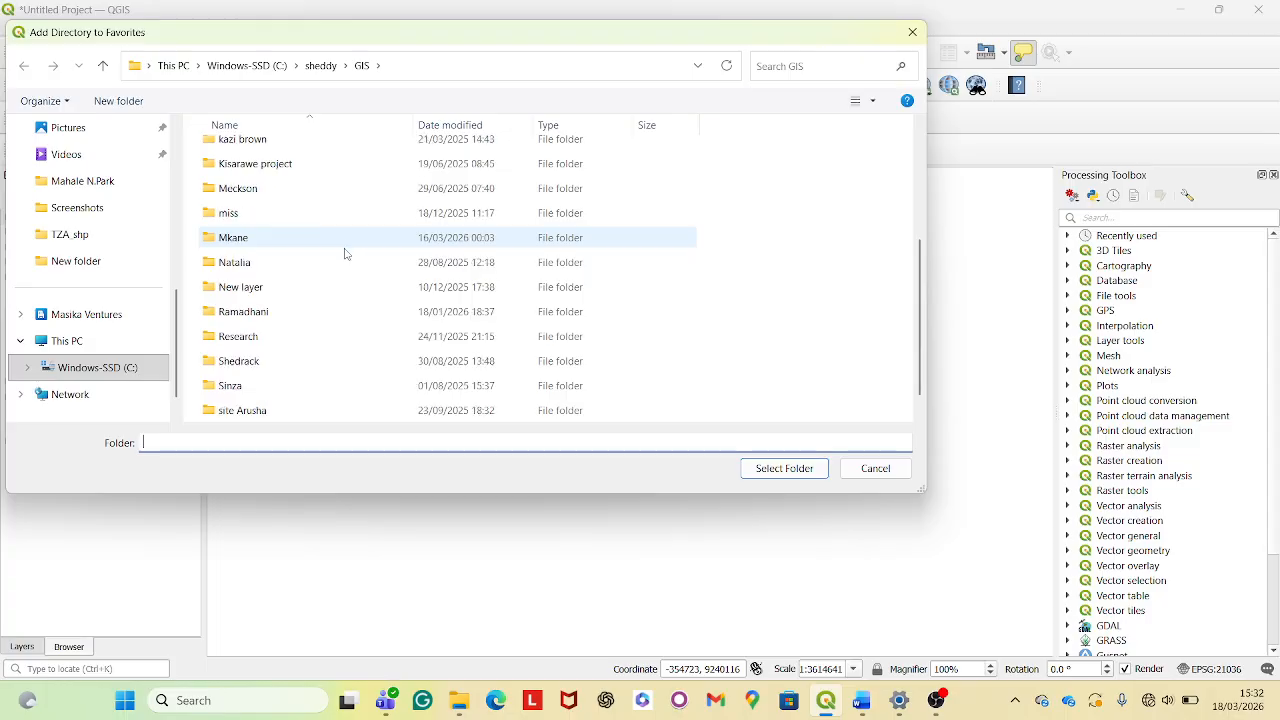
pyautogui.scroll(3, 334, 228)
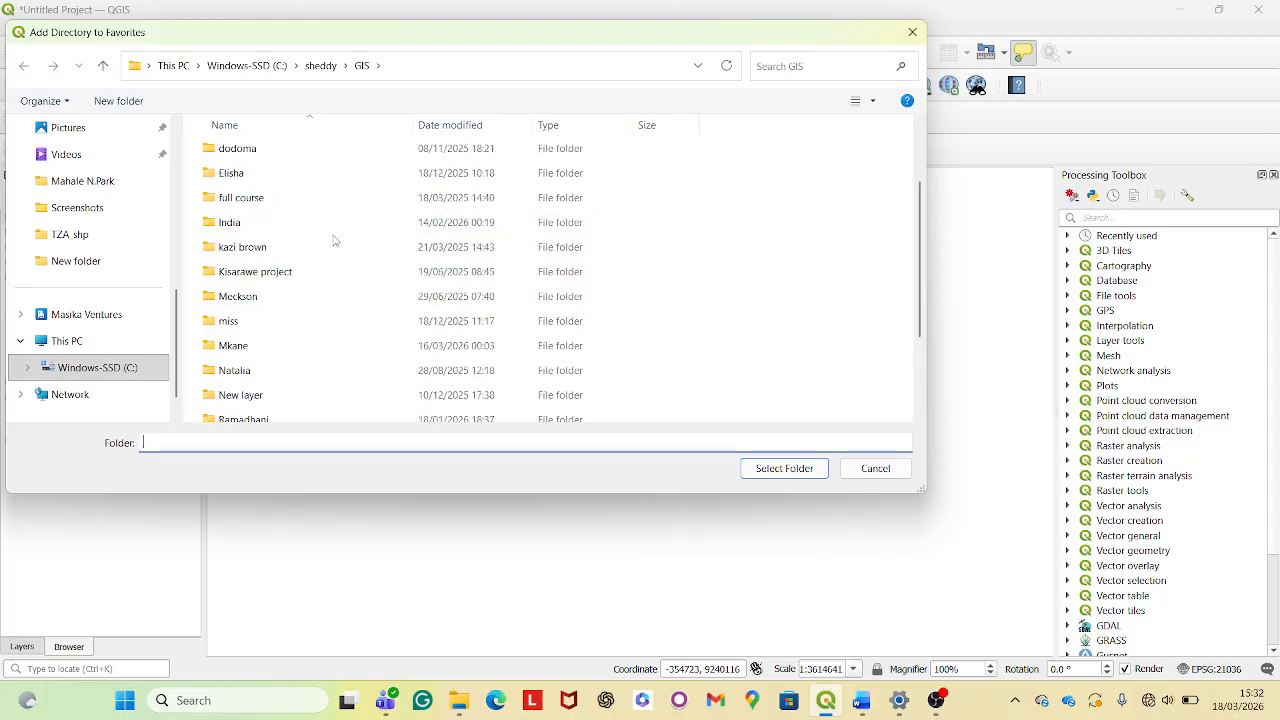
pyautogui.click(122, 184)
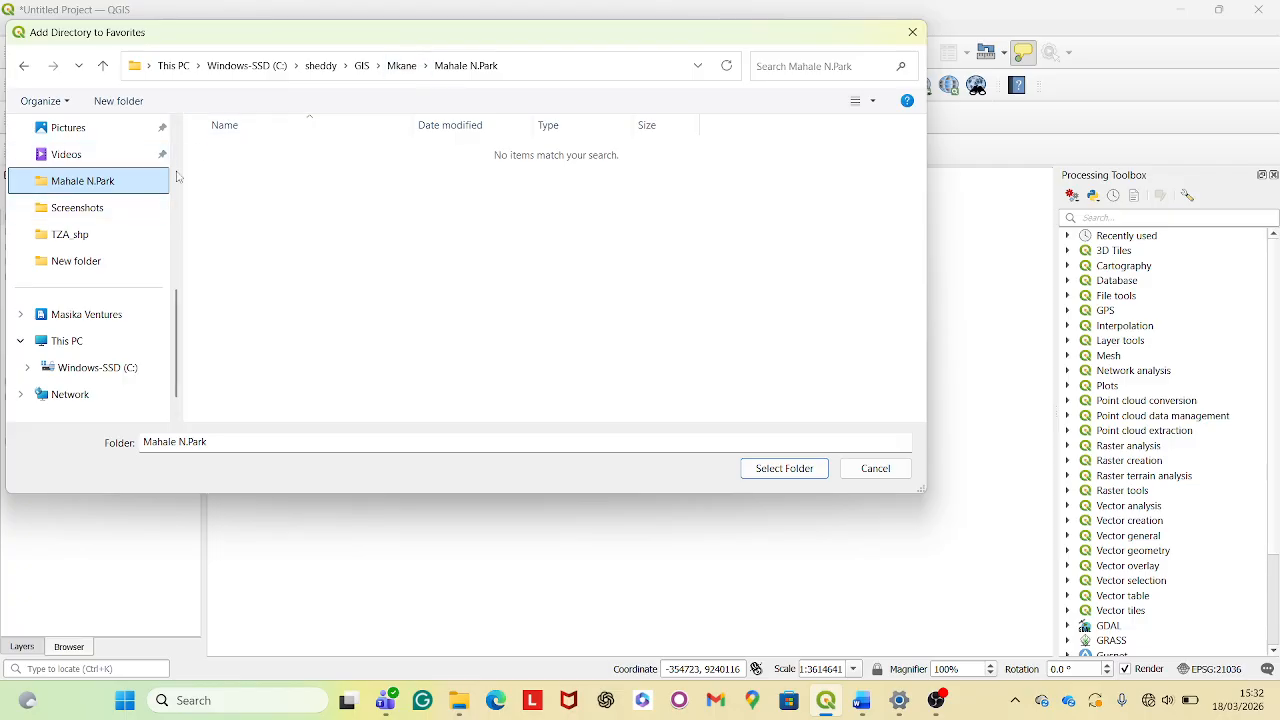
pyautogui.click(403, 66)
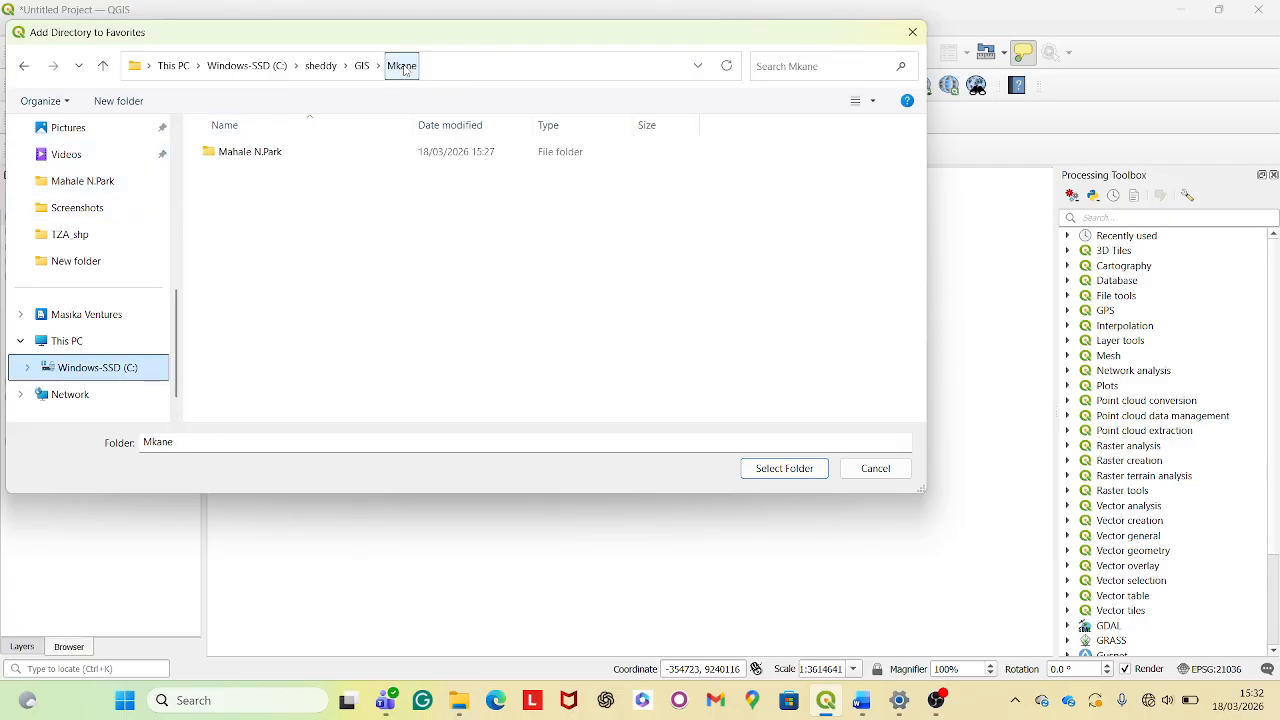
pyautogui.click(760, 470)
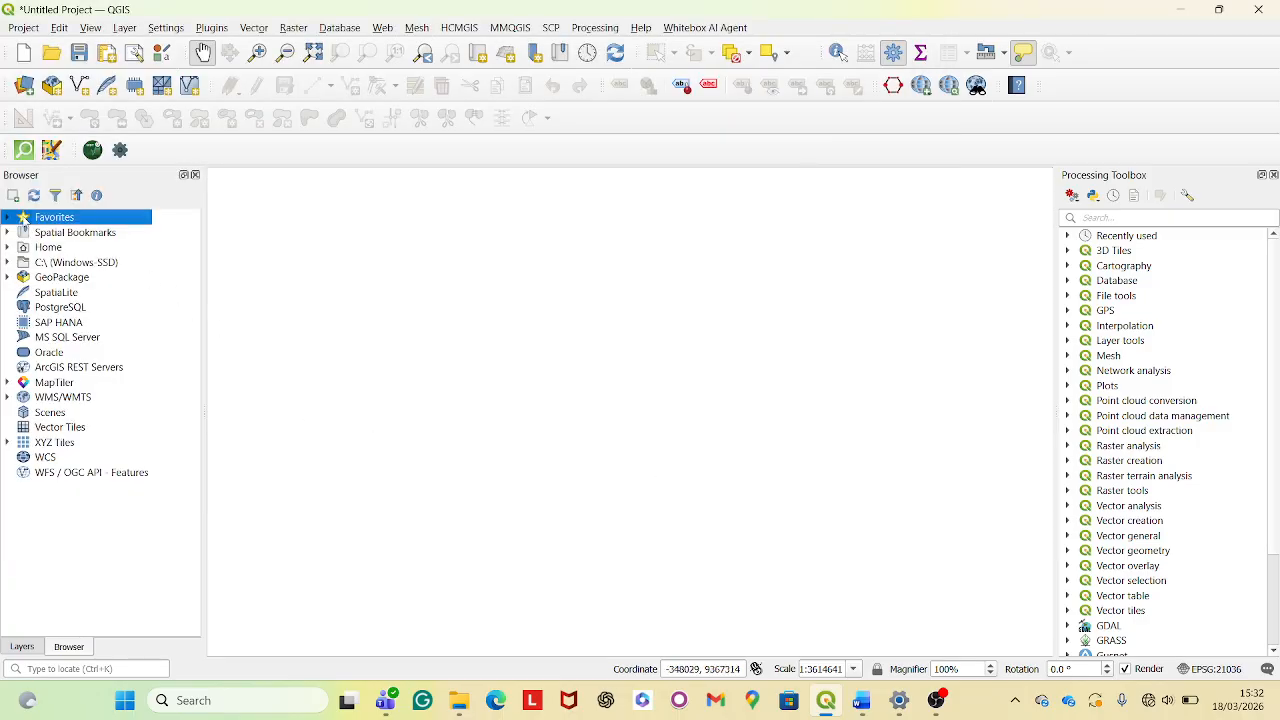
# Add the LULC 2024.tif raster from the favorite Mkane folder's Mahale N.Park subfolder to the map
pyautogui.click(8, 217)
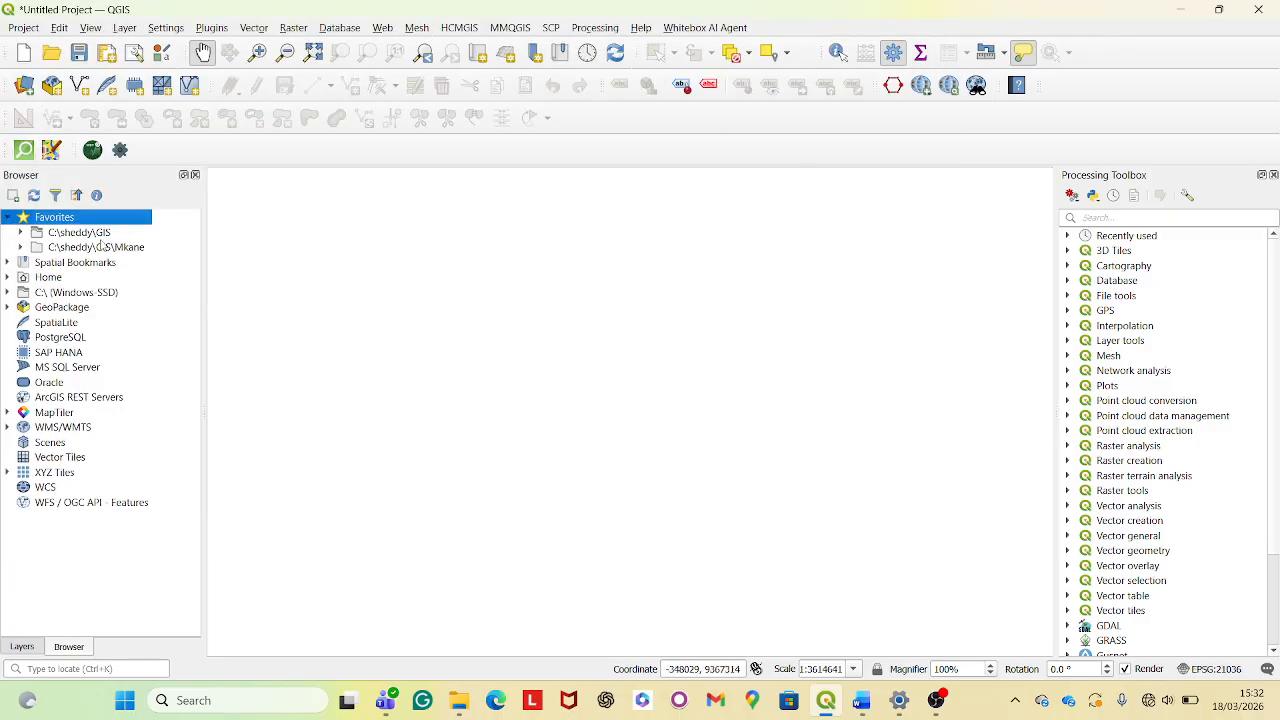
pyautogui.click(21, 248)
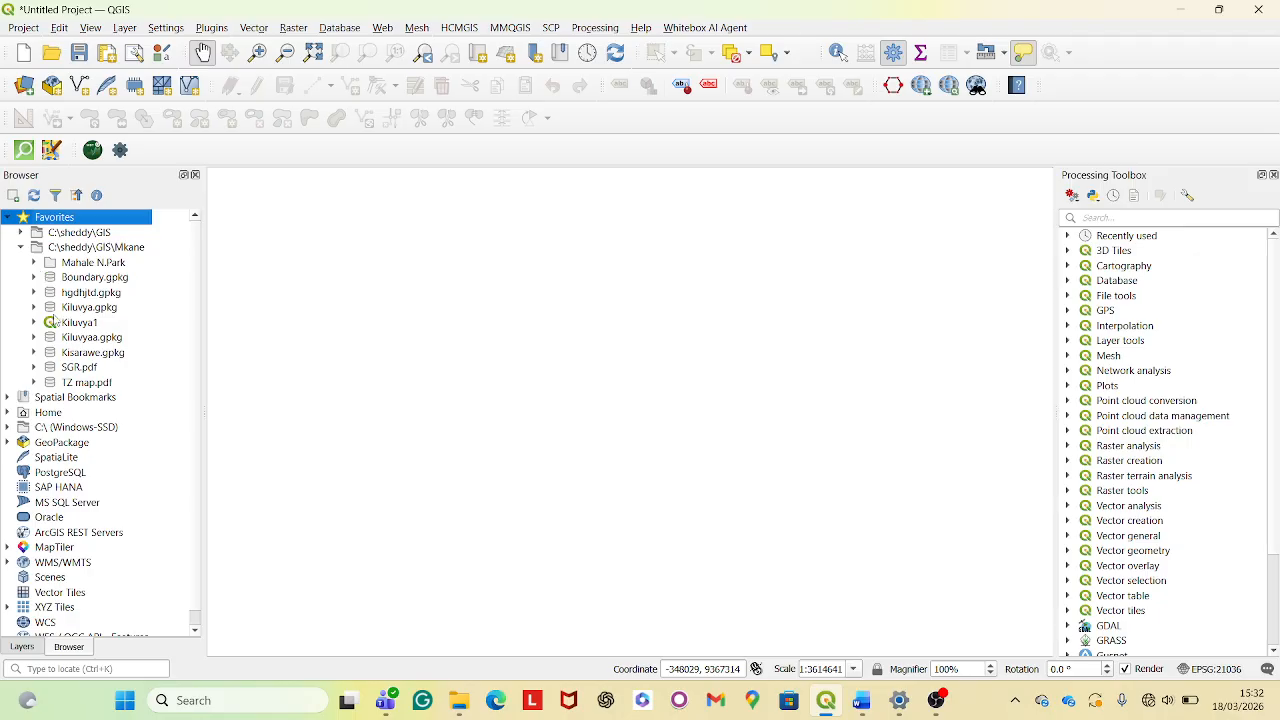
pyautogui.keyDown('shift'); pyautogui.click(34, 263); pyautogui.keyUp('shift')
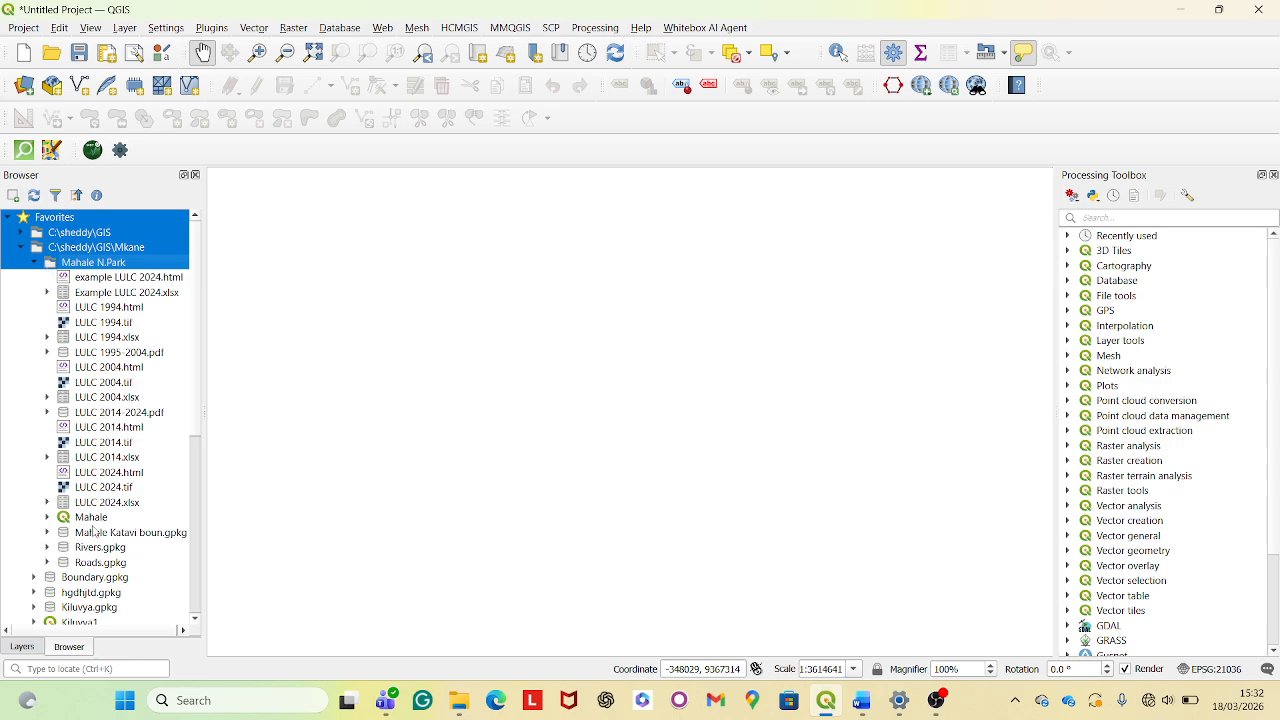
pyautogui.scroll(-1, 114, 488)
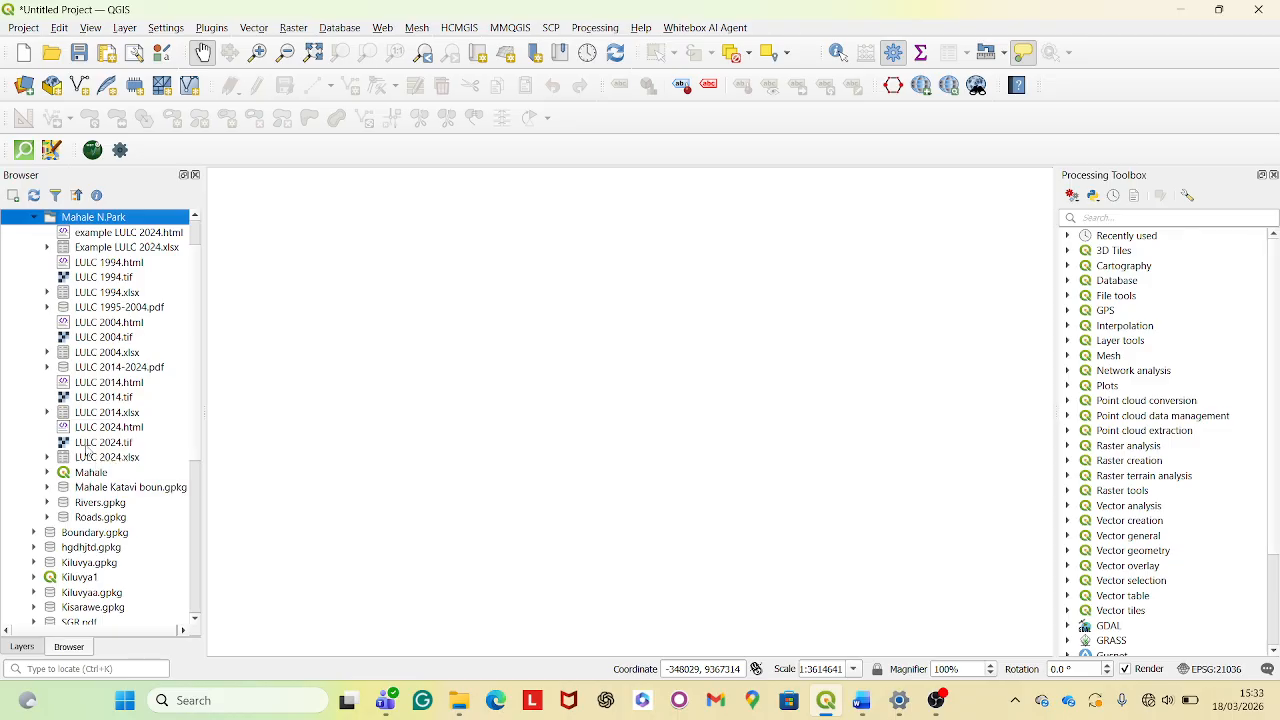
pyautogui.click(87, 444)
pyautogui.moveTo(87, 446); pyautogui.dragTo(495, 407)
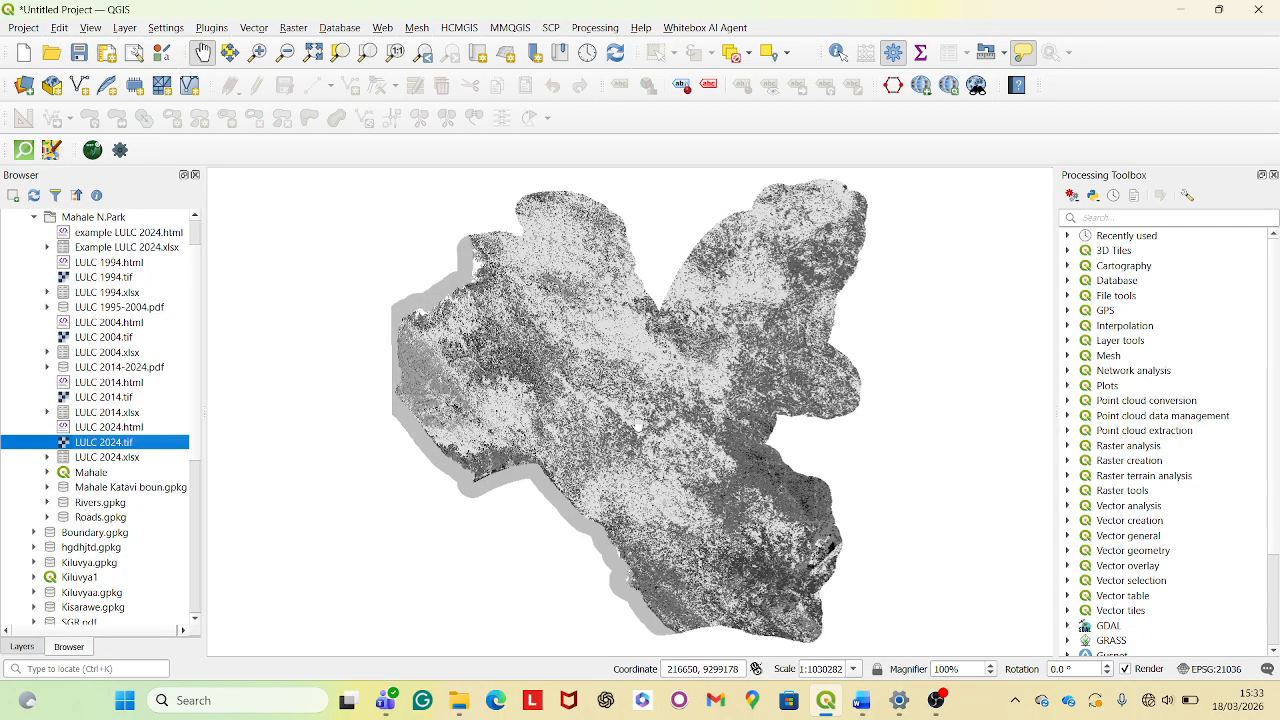
# Add Roads.gpkg to the map, accepting the transformation Inverse of Arc 1960 to WGS 84 (1) + UTM zone 36S
pyautogui.scroll(-1, 133, 476)
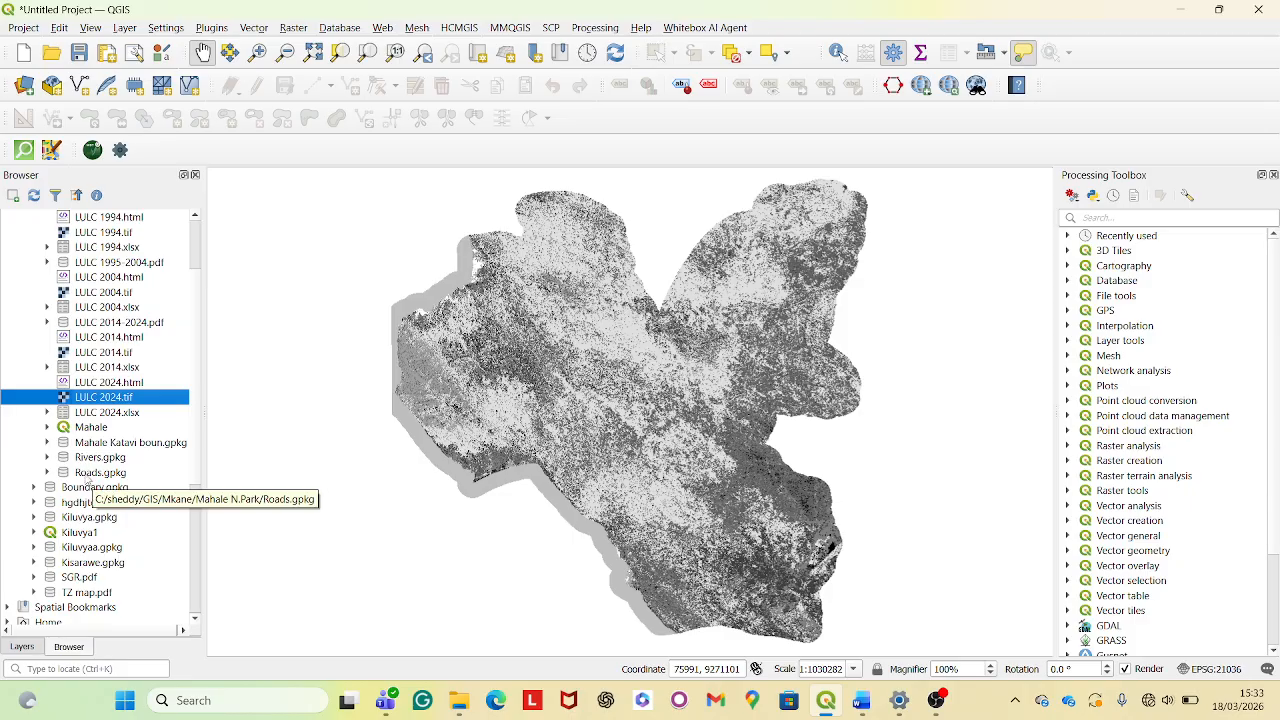
pyautogui.click(86, 473)
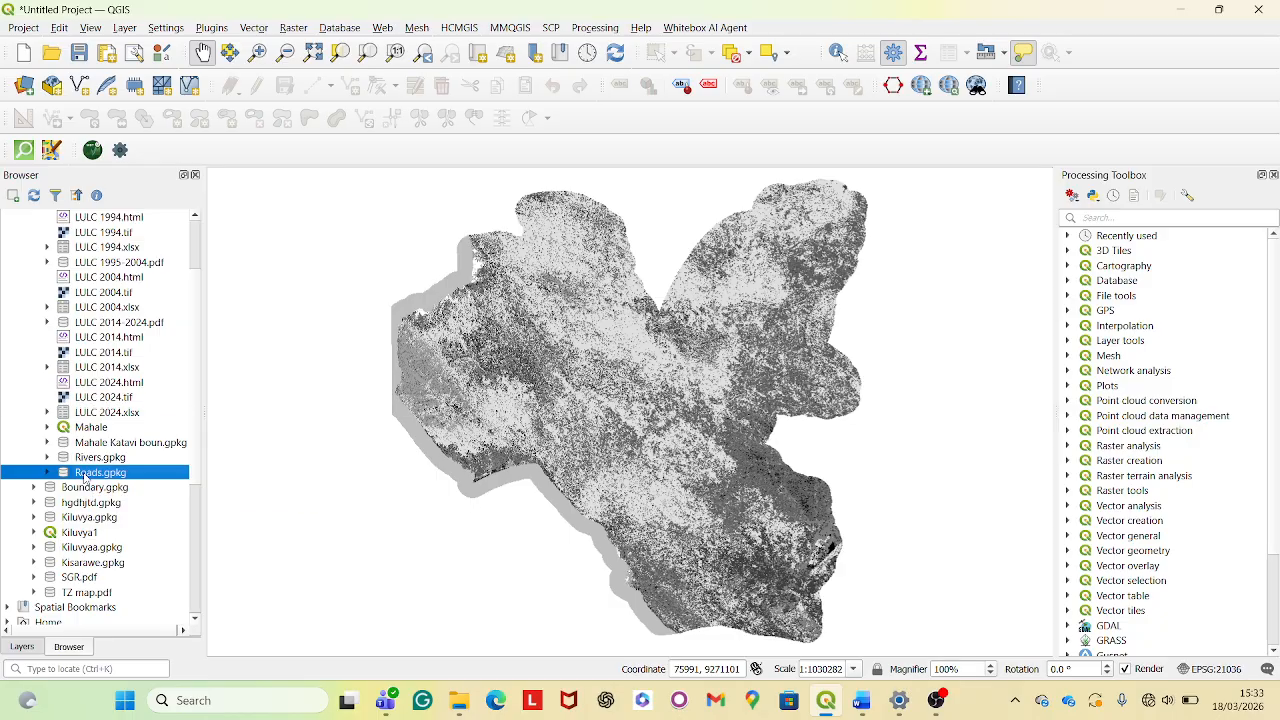
pyautogui.moveTo(86, 478); pyautogui.dragTo(536, 418)
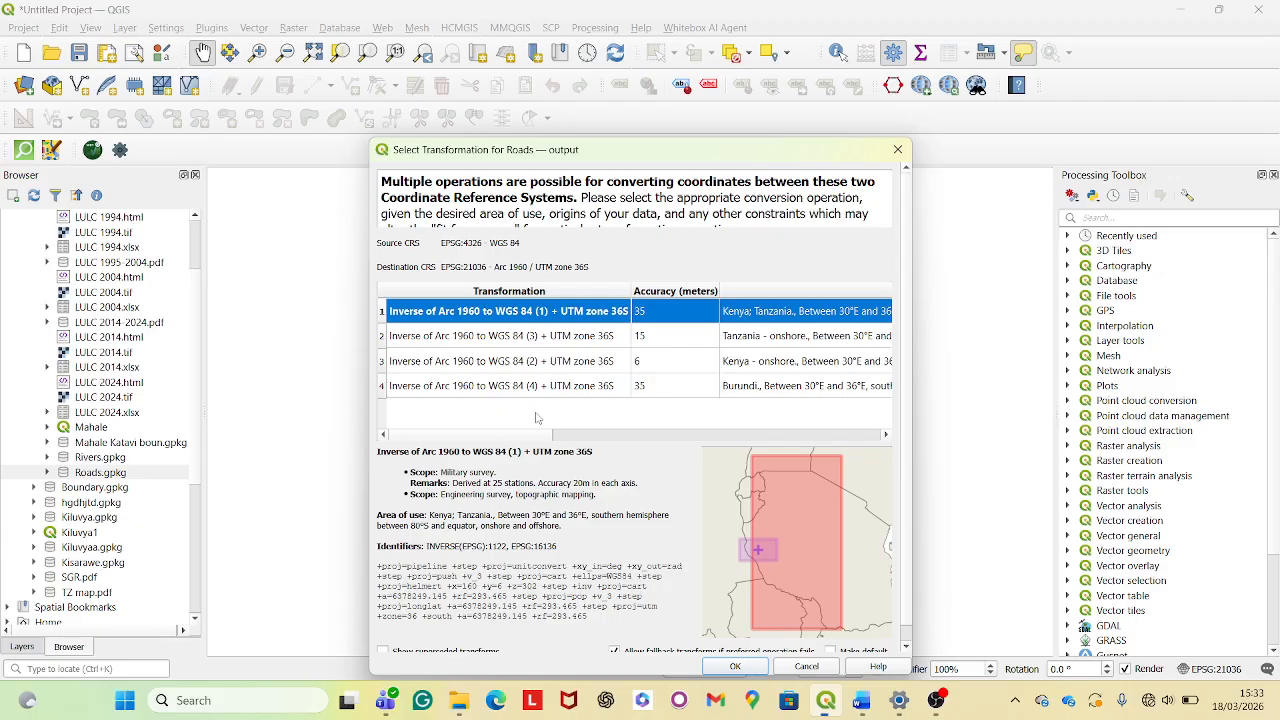
pyautogui.click(744, 667)
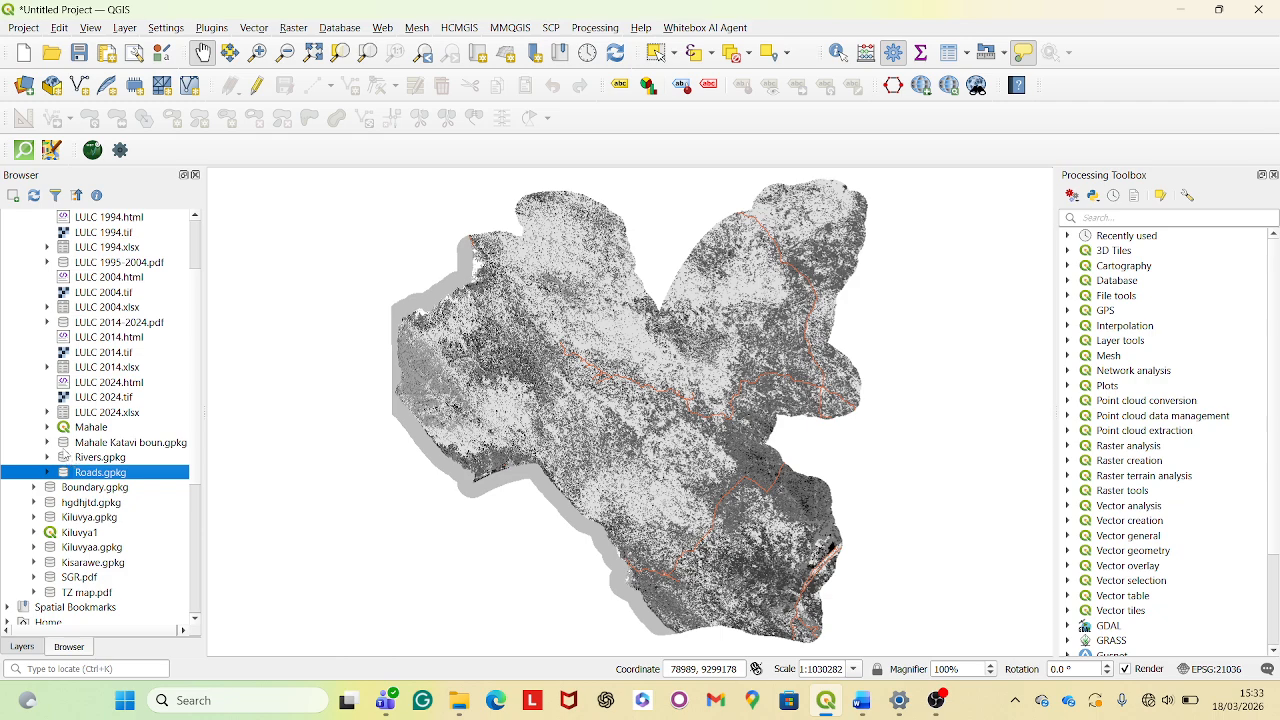
# Add the Boundary layer from Boundary.gpkg in the Mkane folder to the map
pyautogui.scroll(2, 84, 430)
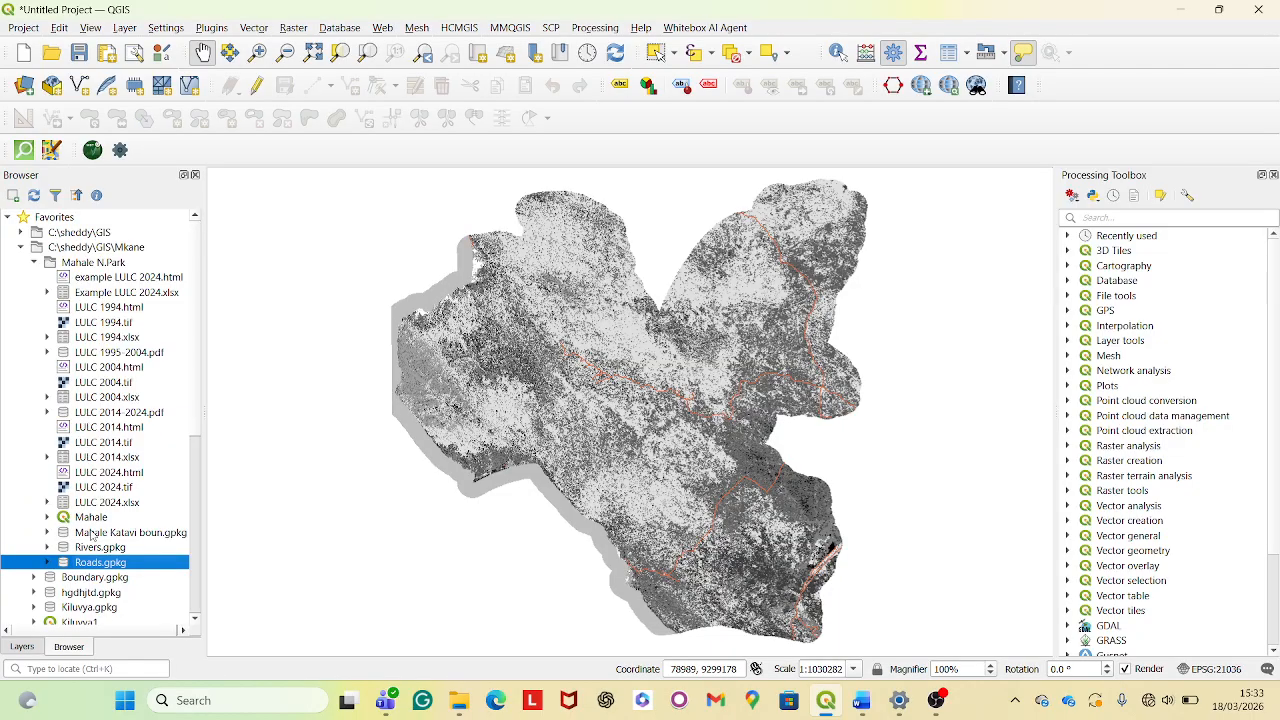
pyautogui.scroll(-1, 94, 543)
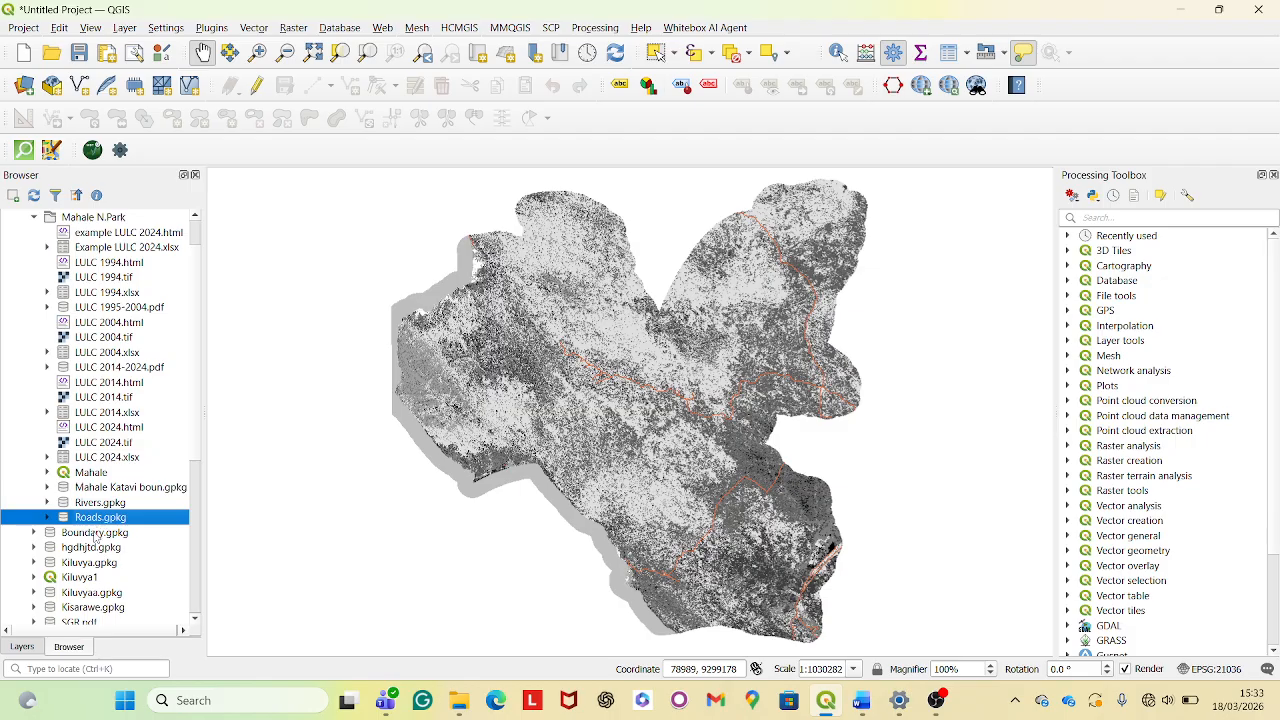
pyautogui.click(36, 532)
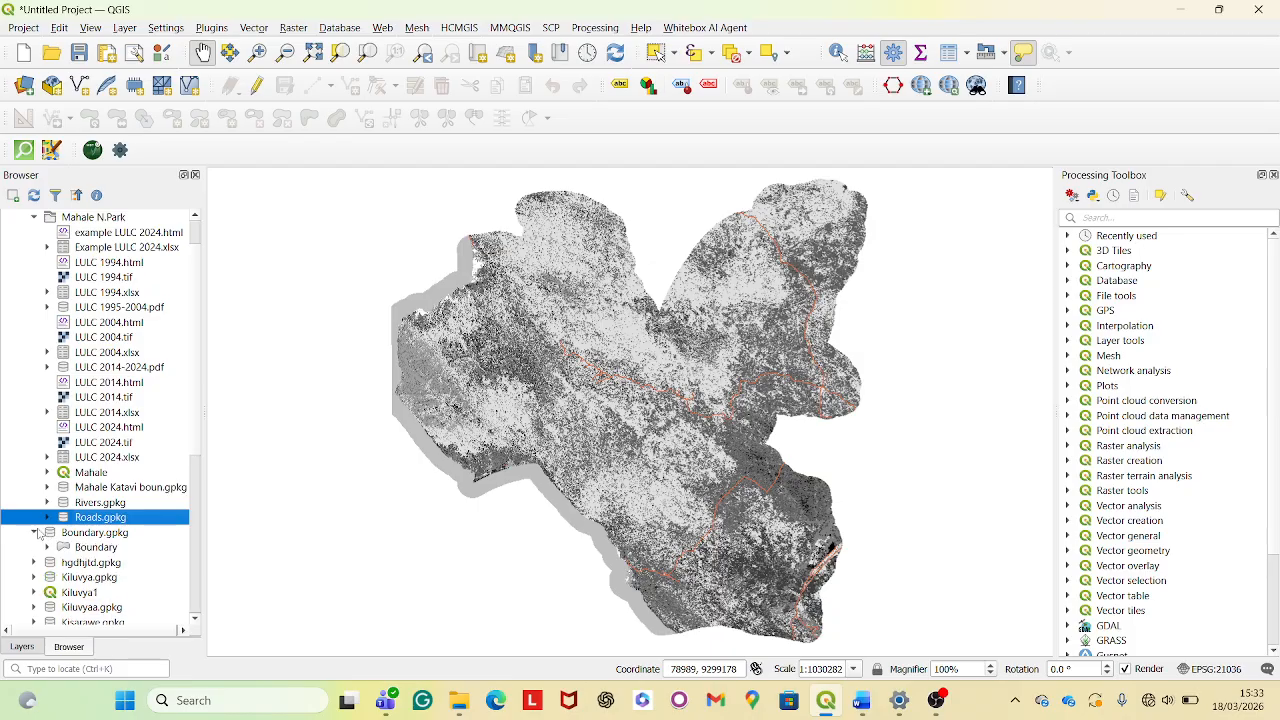
pyautogui.click(88, 548)
pyautogui.moveTo(88, 550); pyautogui.dragTo(631, 392)
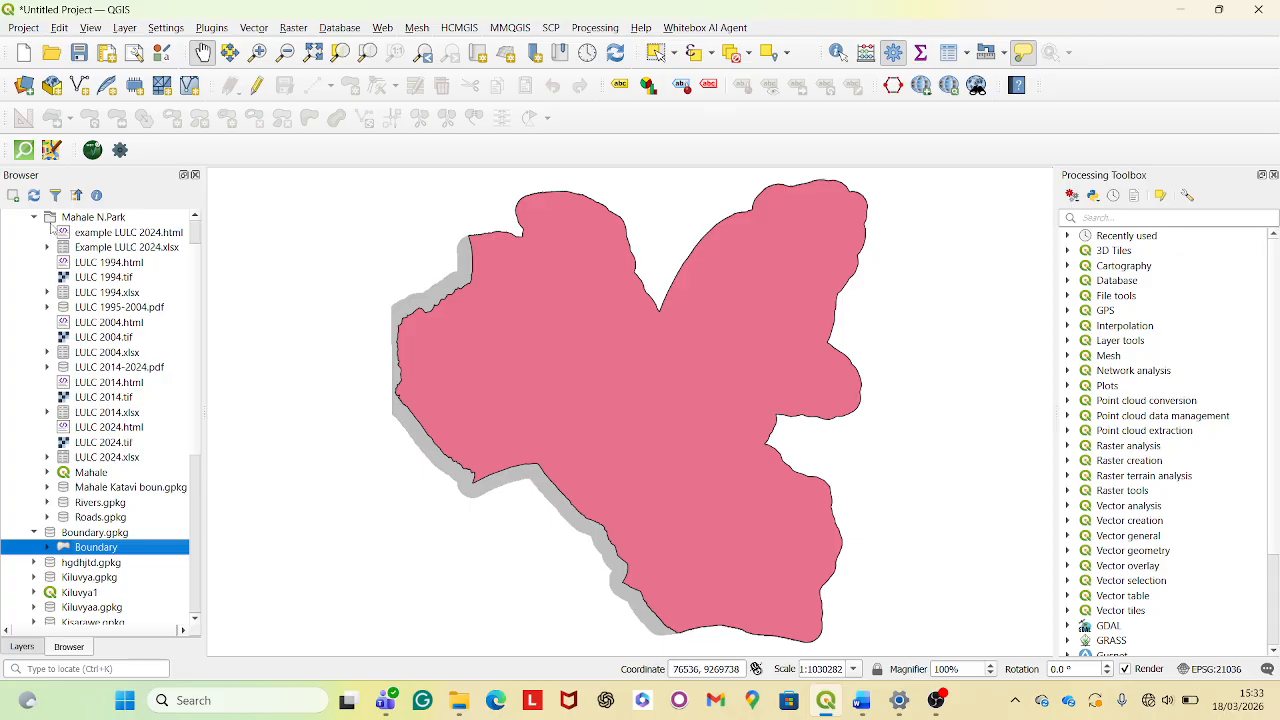
# Examine the layers contained in hgdhjtd.gpkg and Kiluvya.gpkg within the Mkane folder
pyautogui.scroll(-1, 66, 418)
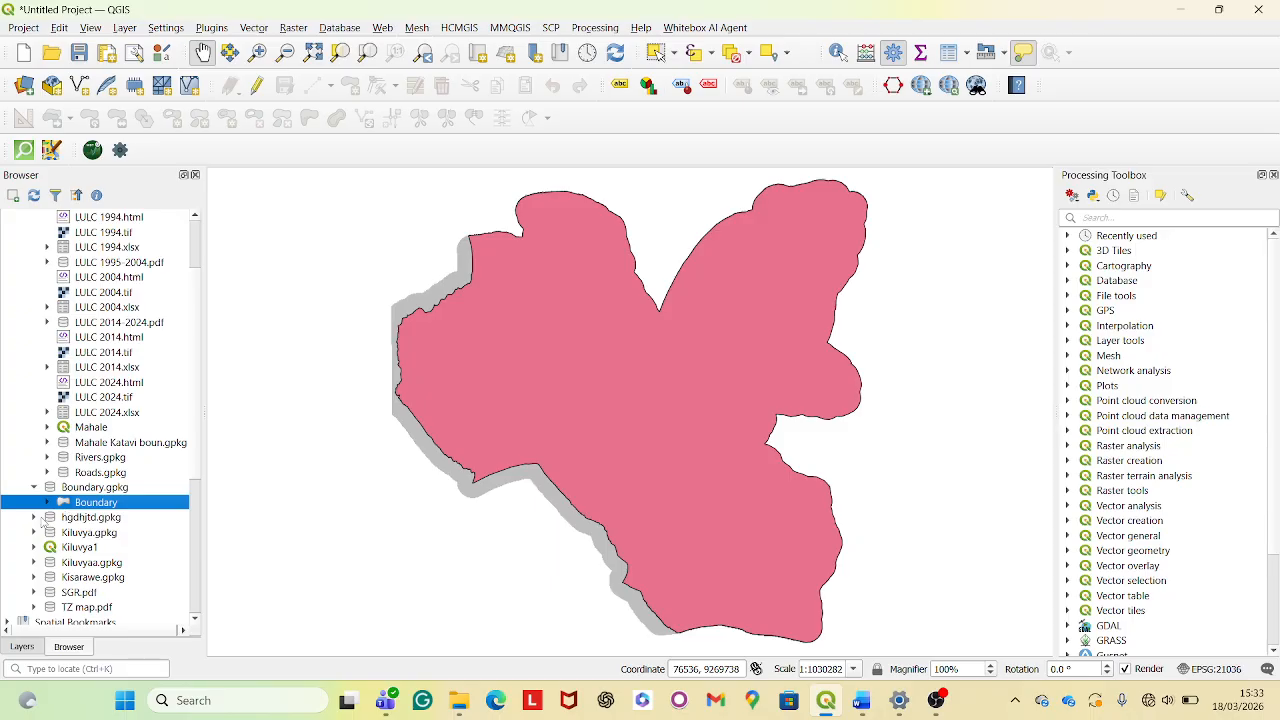
pyautogui.click(35, 518)
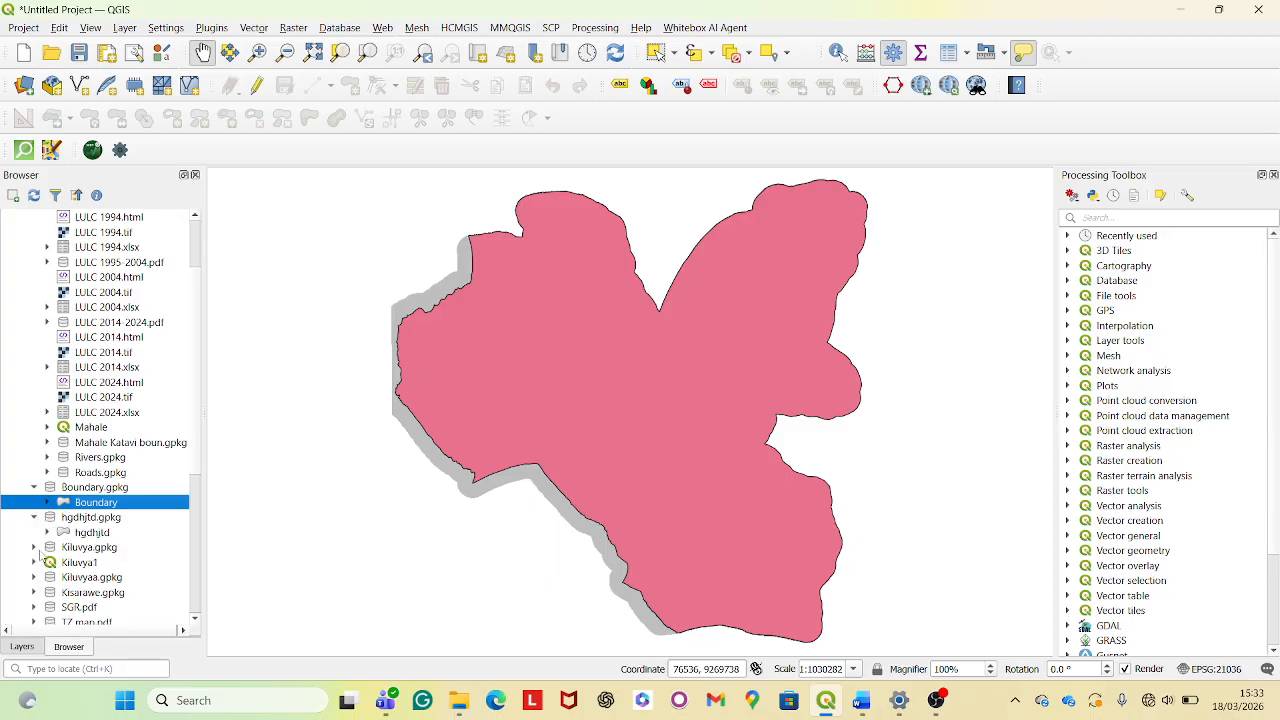
pyautogui.click(35, 548)
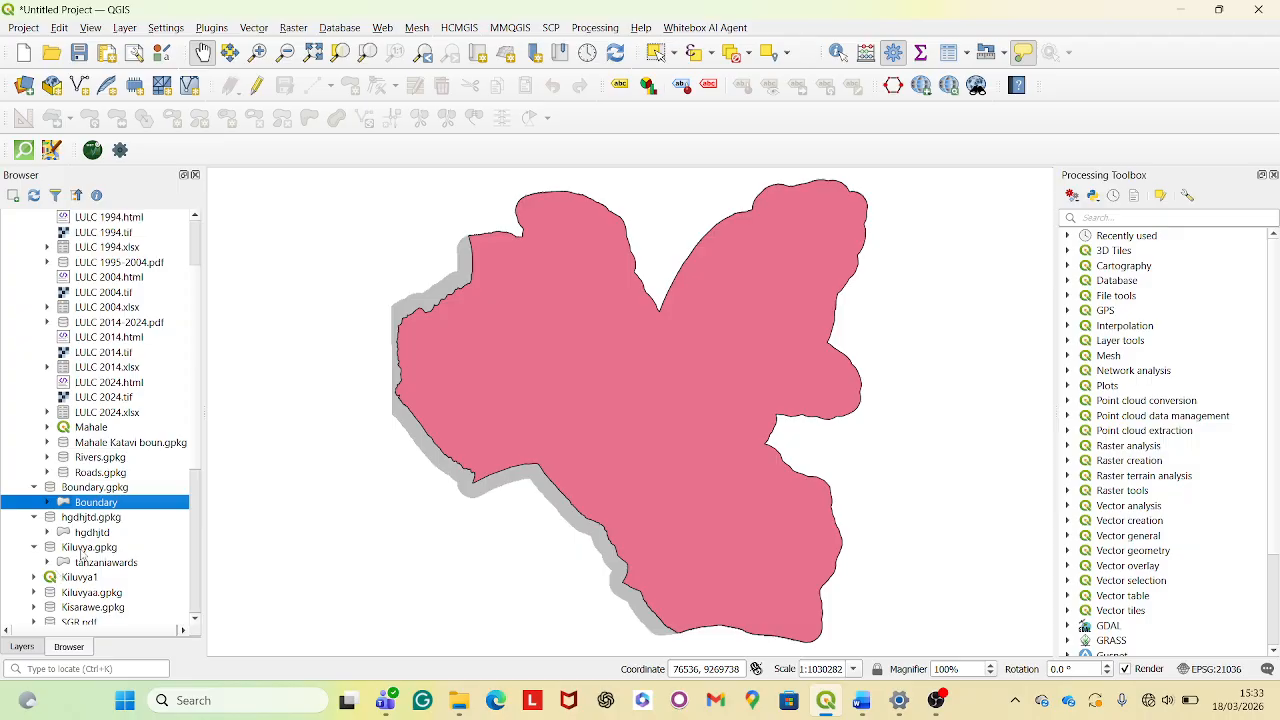
pyautogui.scroll(-1, 89, 550)
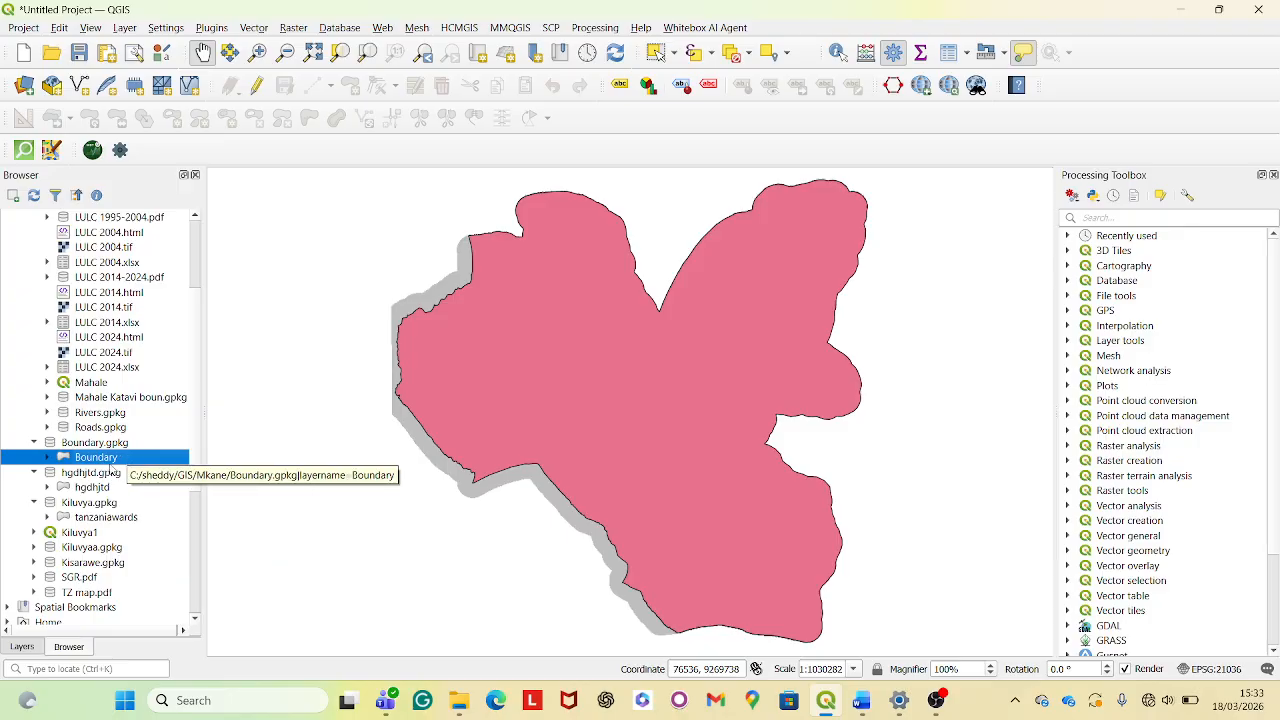
pyautogui.scroll(3, 82, 484)
pyautogui.scroll(-3, 82, 484)
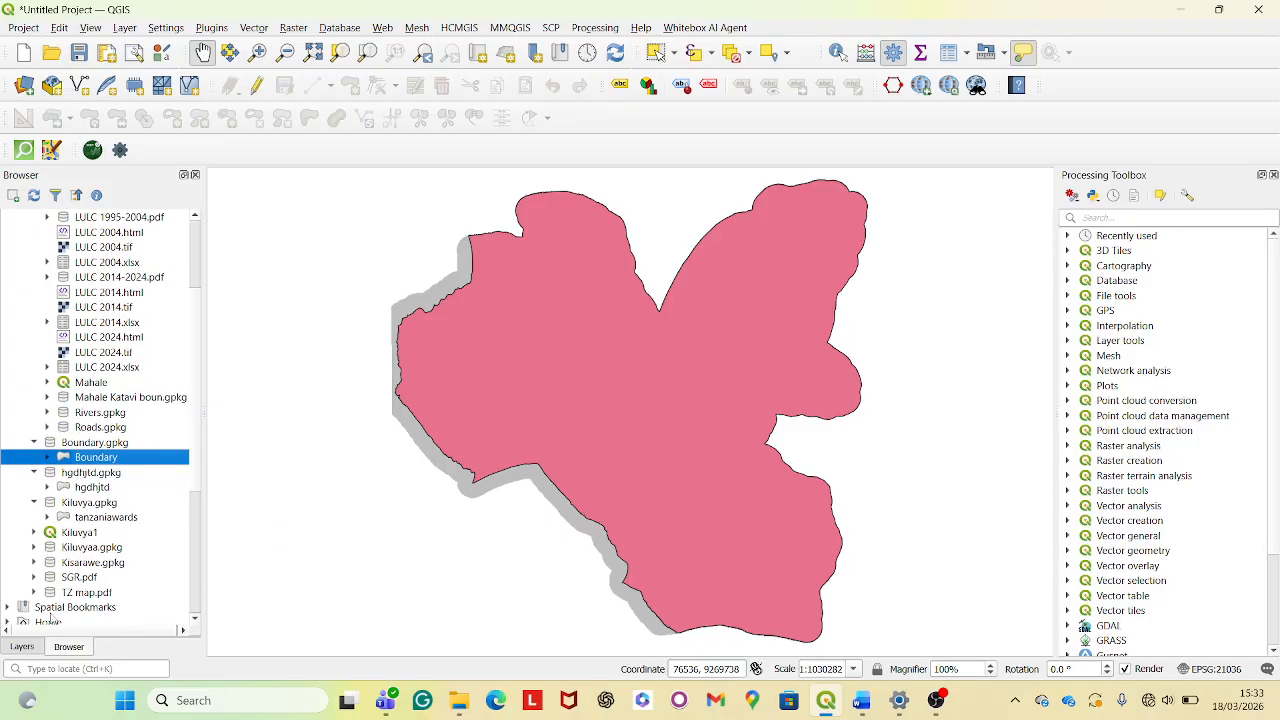
# Show the project's layer list and collapse the LULC 2024 raster legend
pyautogui.click(22, 647)
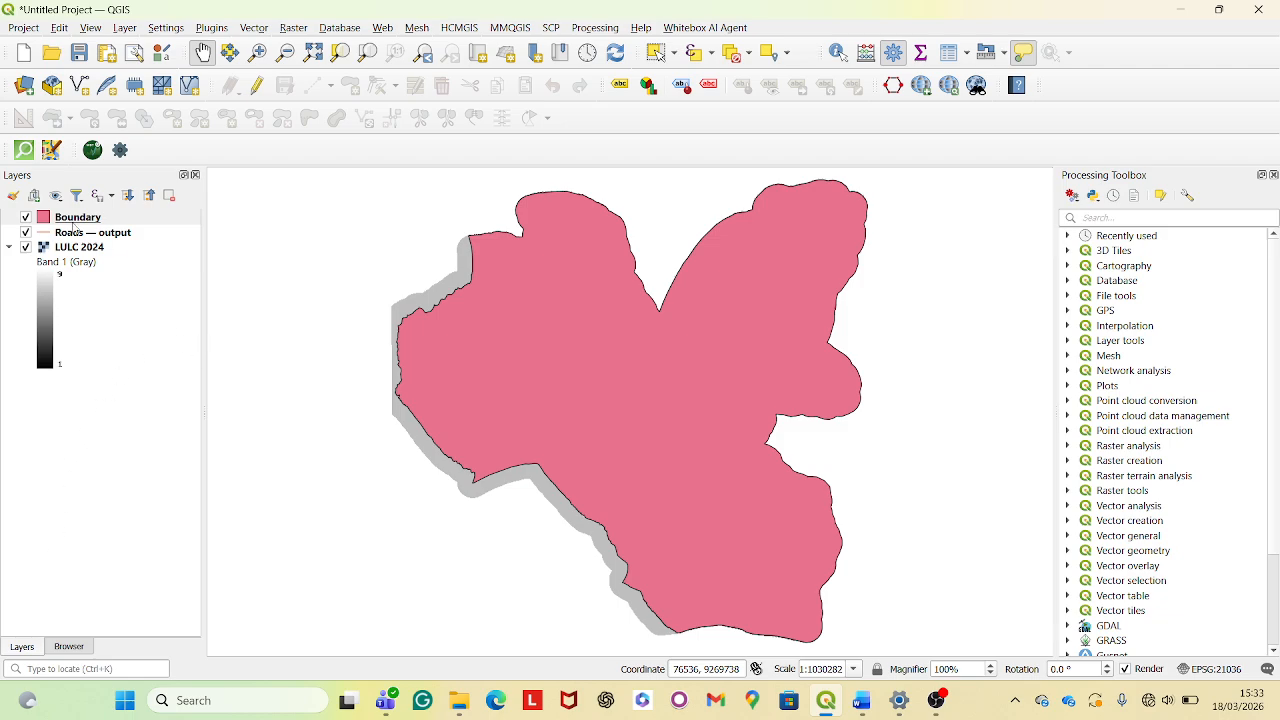
pyautogui.click(9, 248)
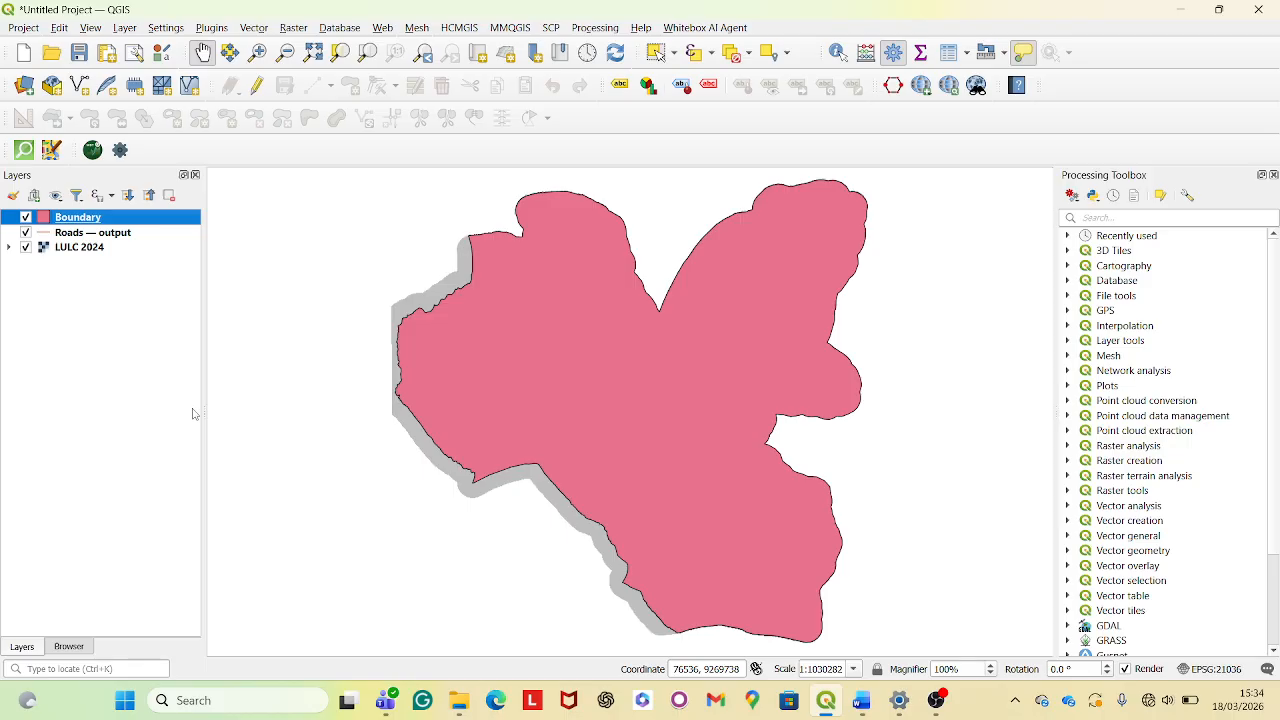
# Start adding a vector layer from file and browse to the folder C:\sheddy\GIS\Mkane\Mahale N.Park
pyautogui.click(125, 28)
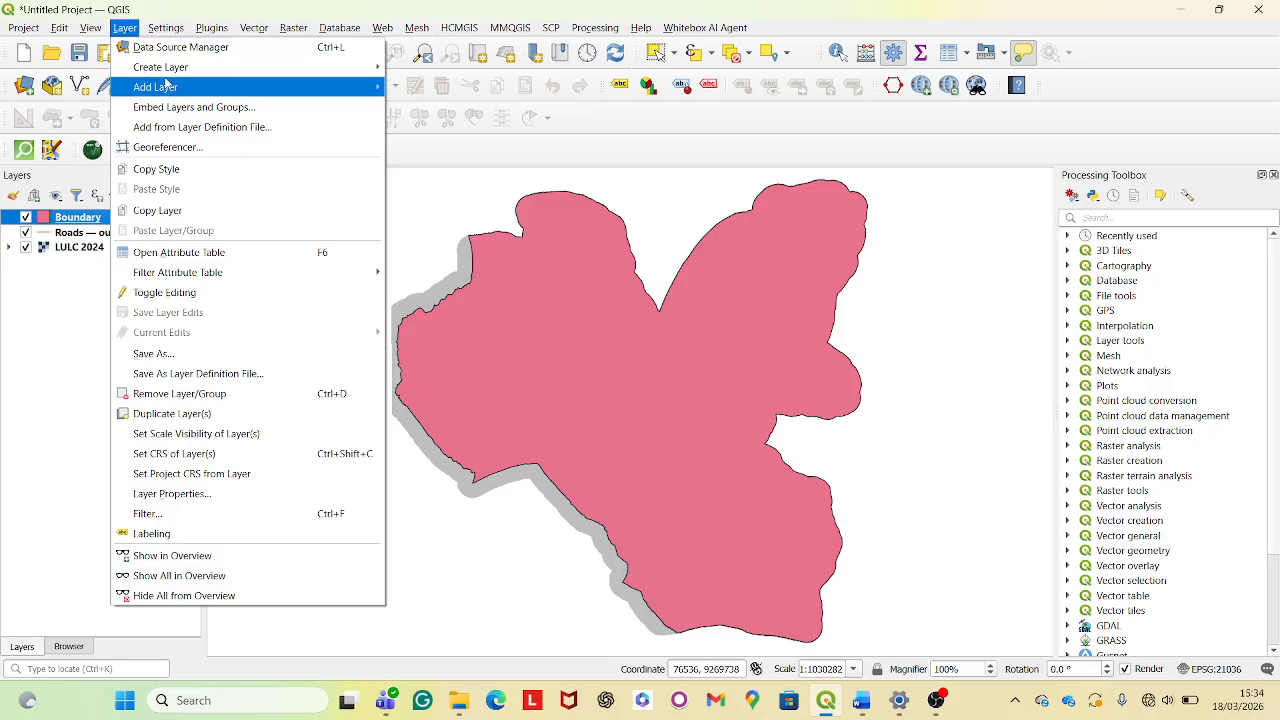
pyautogui.moveTo(196, 92)
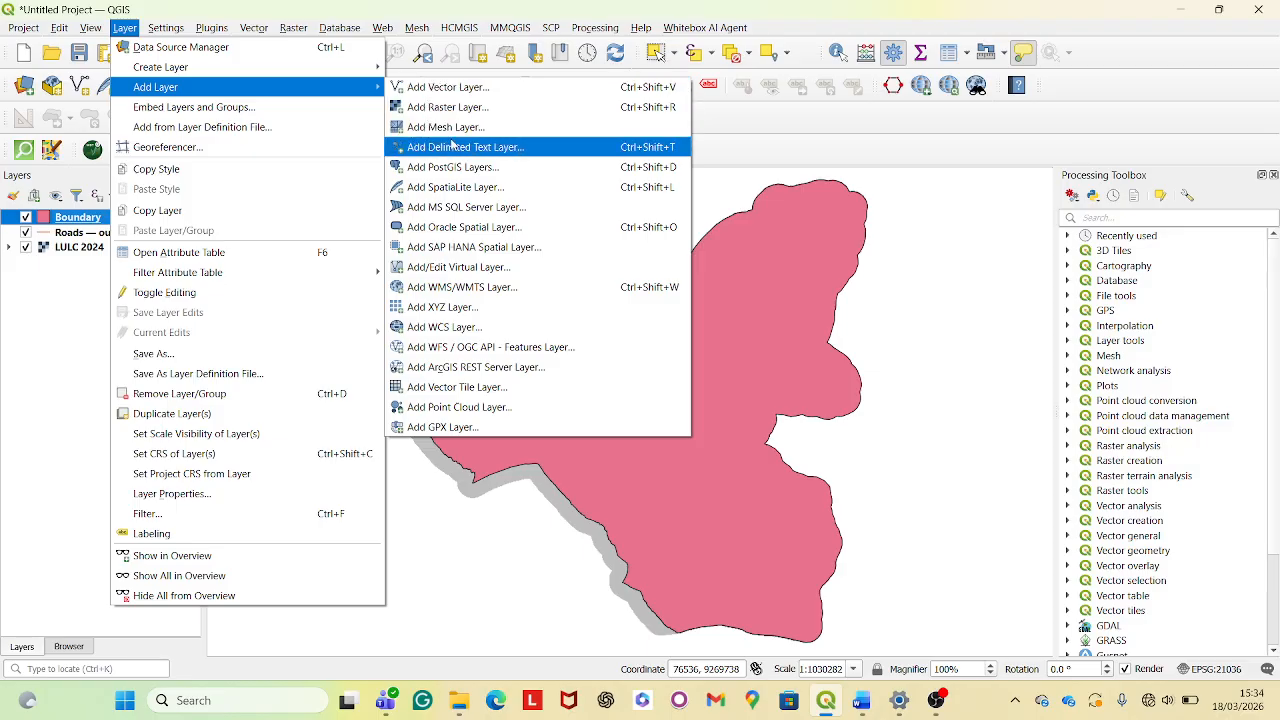
pyautogui.click(447, 88)
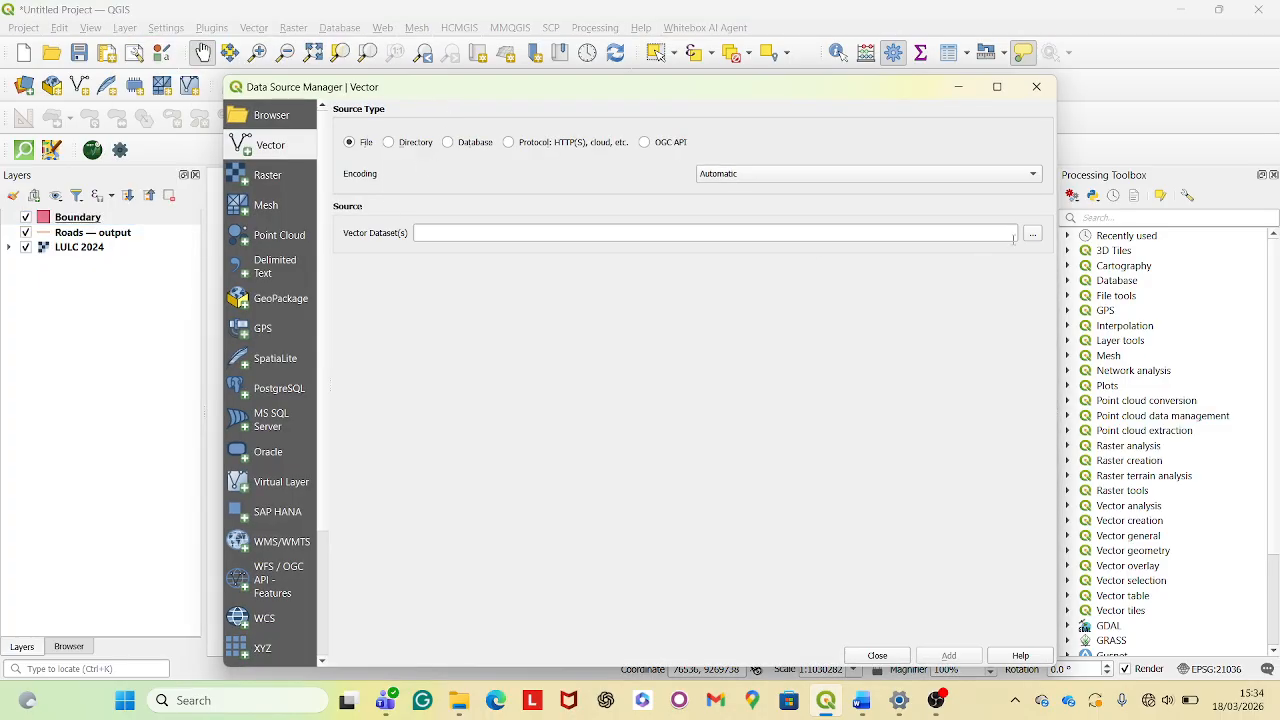
pyautogui.click(1032, 236)
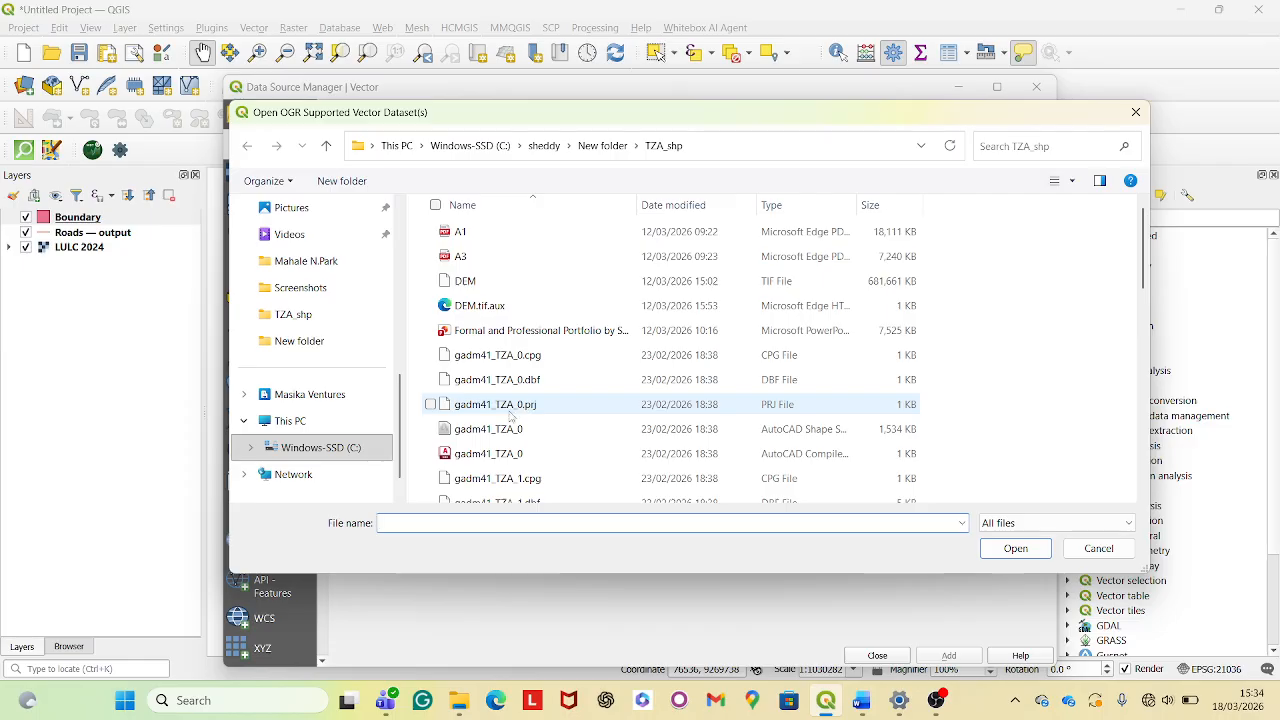
pyautogui.scroll(-2, 510, 360)
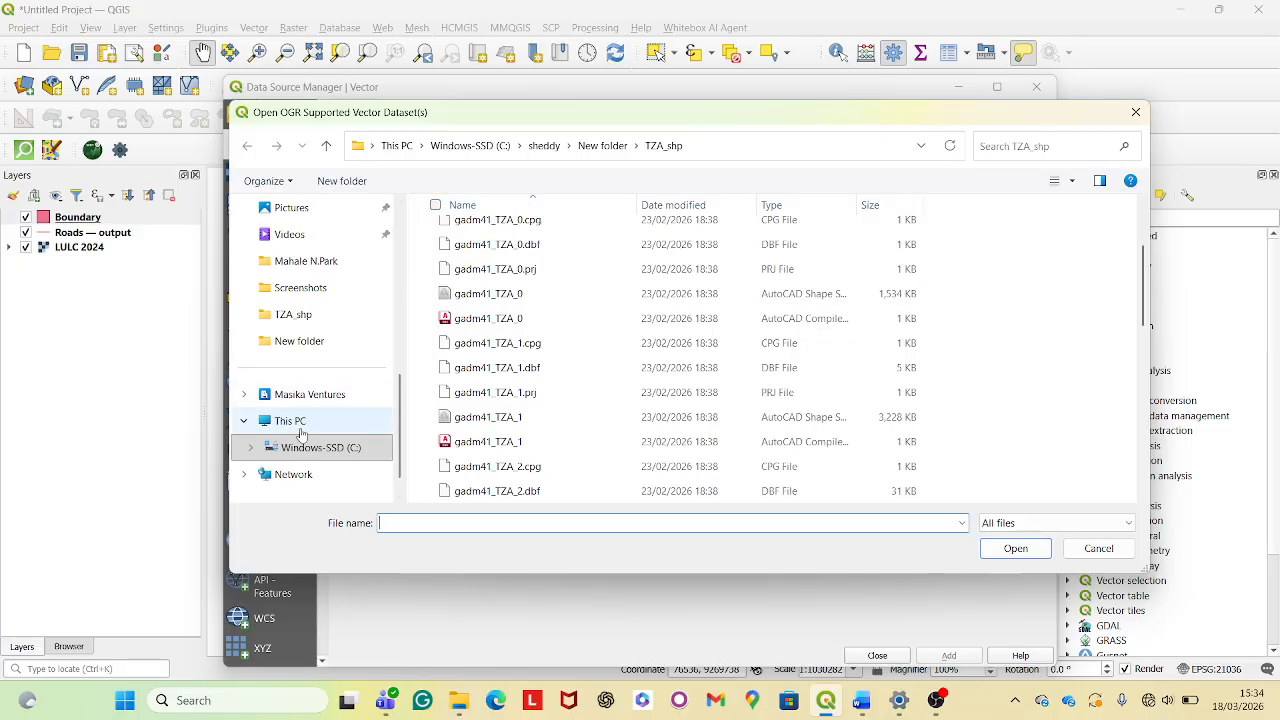
pyautogui.click(352, 412)
pyautogui.doubleClick(548, 241)
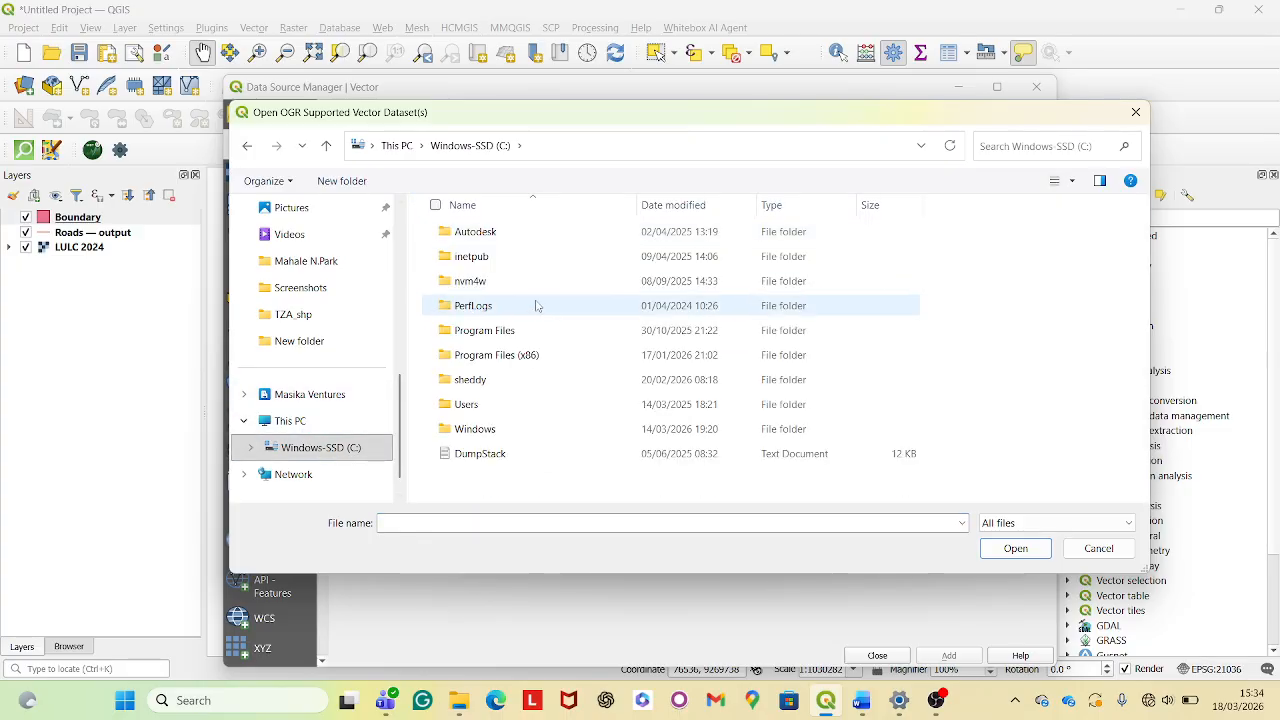
pyautogui.doubleClick(508, 380)
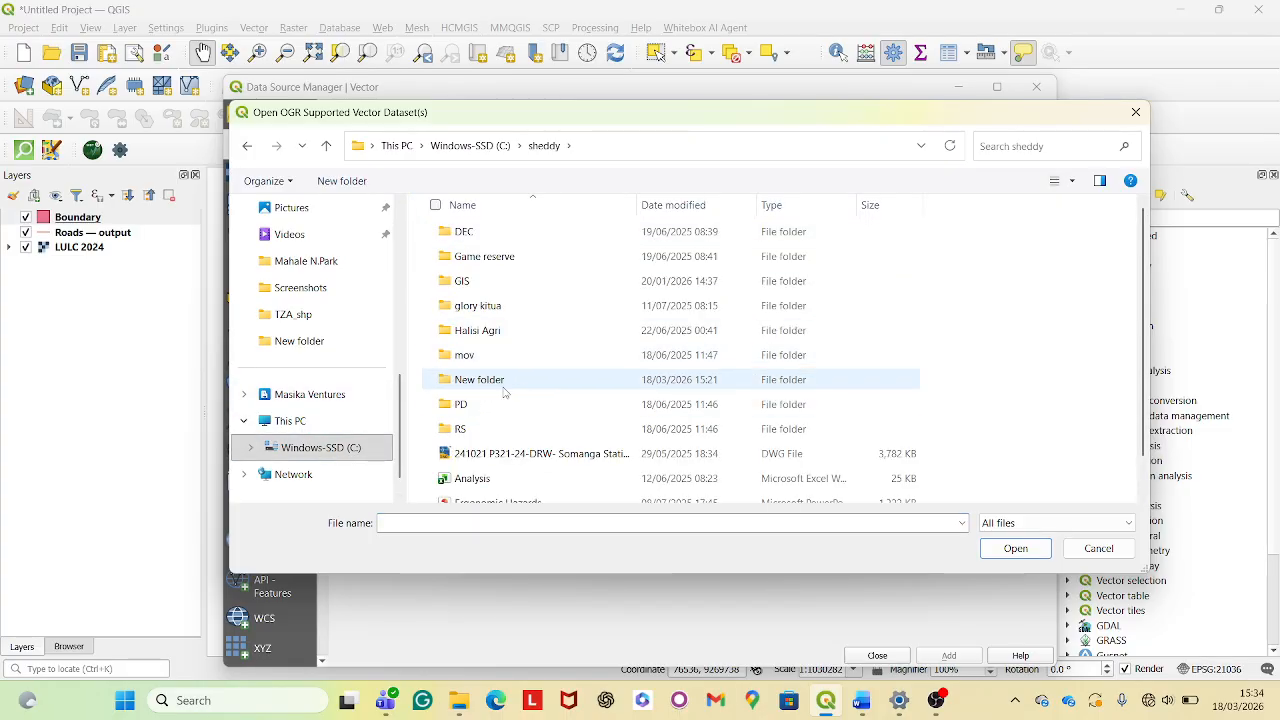
pyautogui.doubleClick(521, 286)
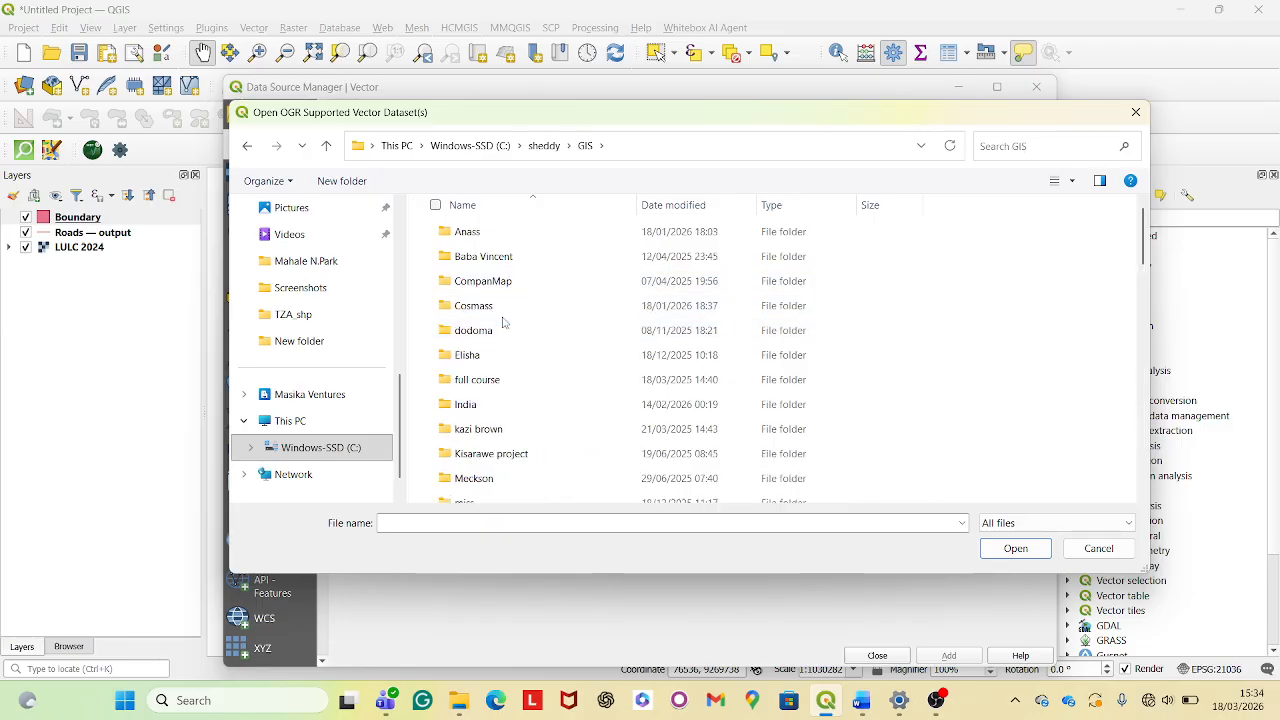
pyautogui.scroll(-2, 506, 335)
pyautogui.doubleClick(523, 391)
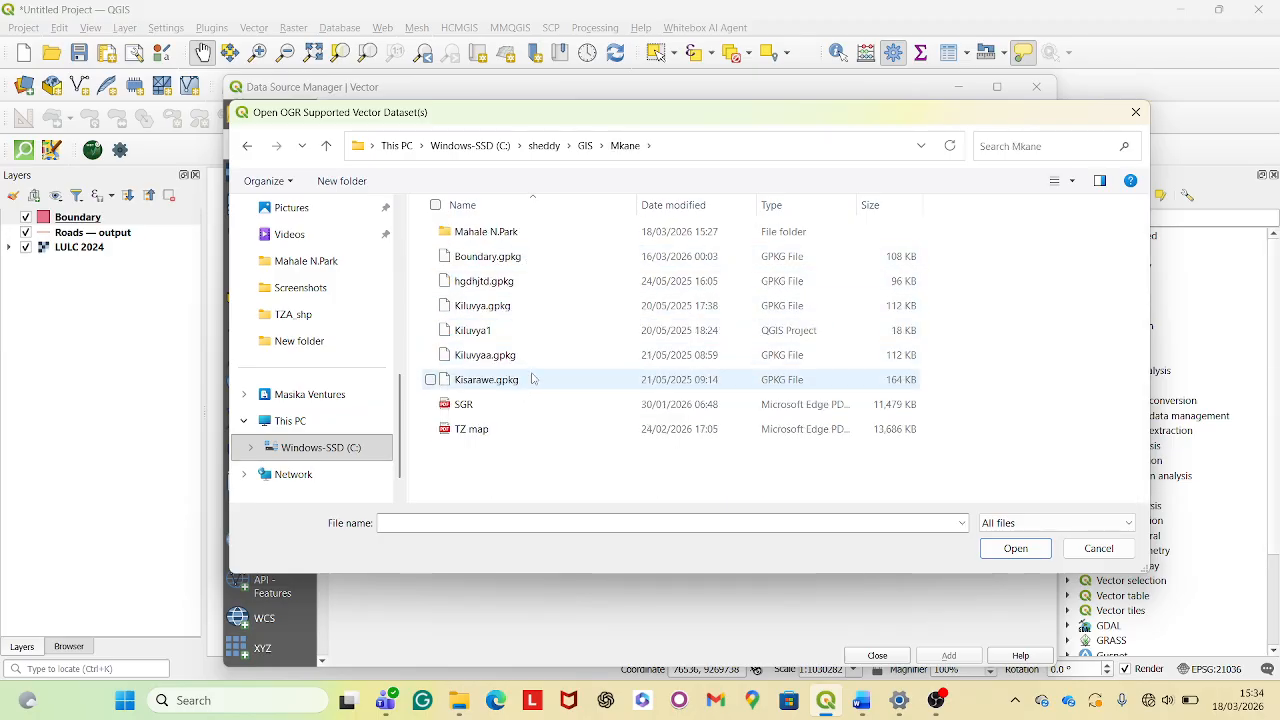
pyautogui.doubleClick(538, 236)
# Add Roads.gpkg to the project as a vector layer and close the Data Source Manager
pyautogui.scroll(-4, 540, 320)
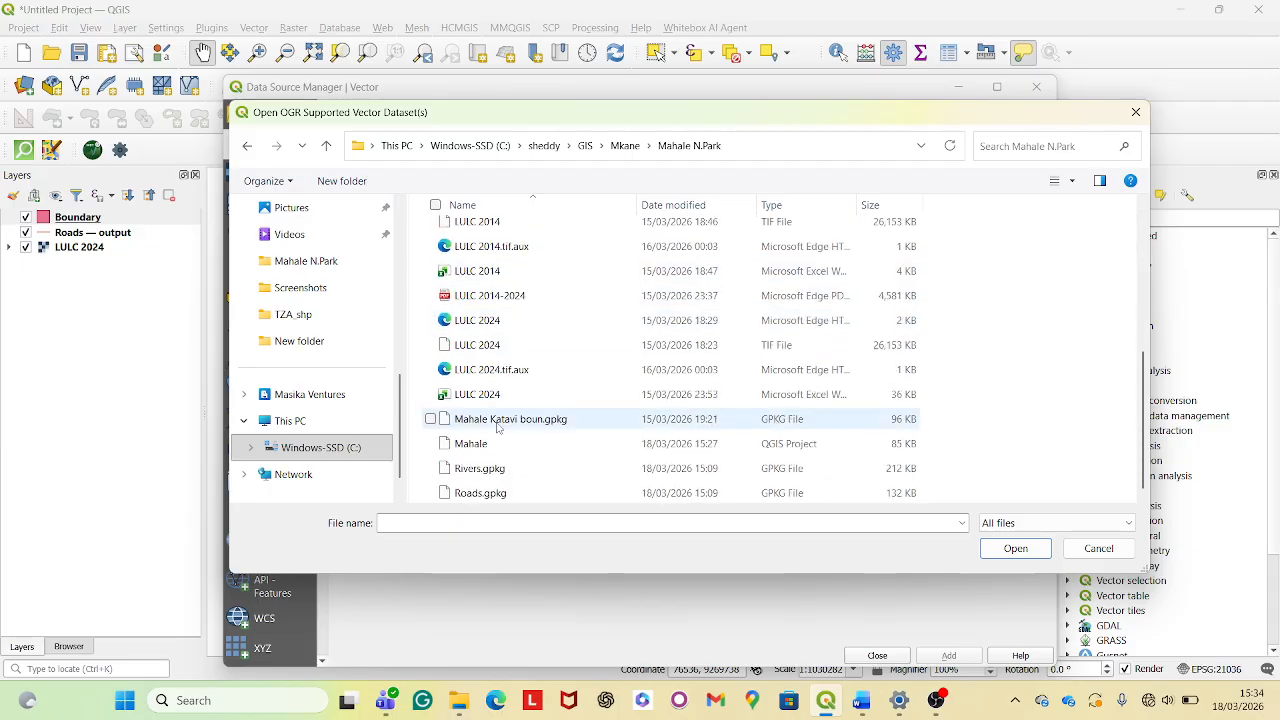
pyautogui.click(519, 497)
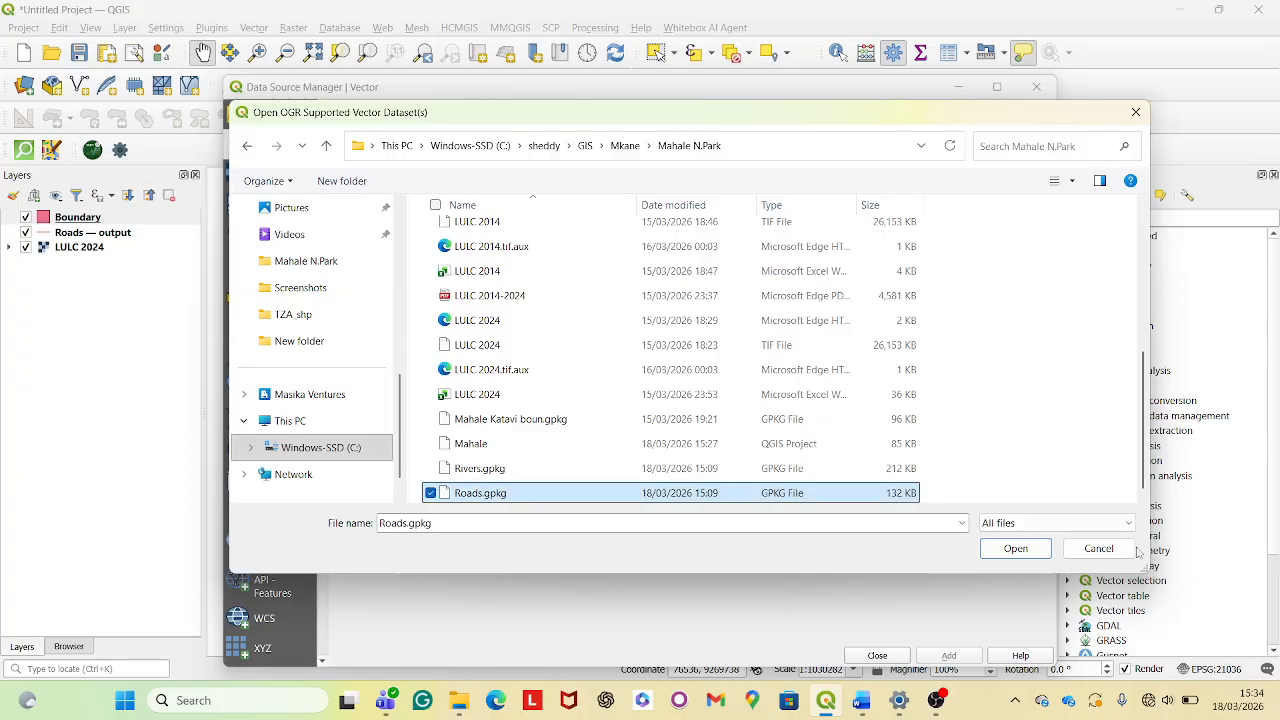
pyautogui.click(1015, 548)
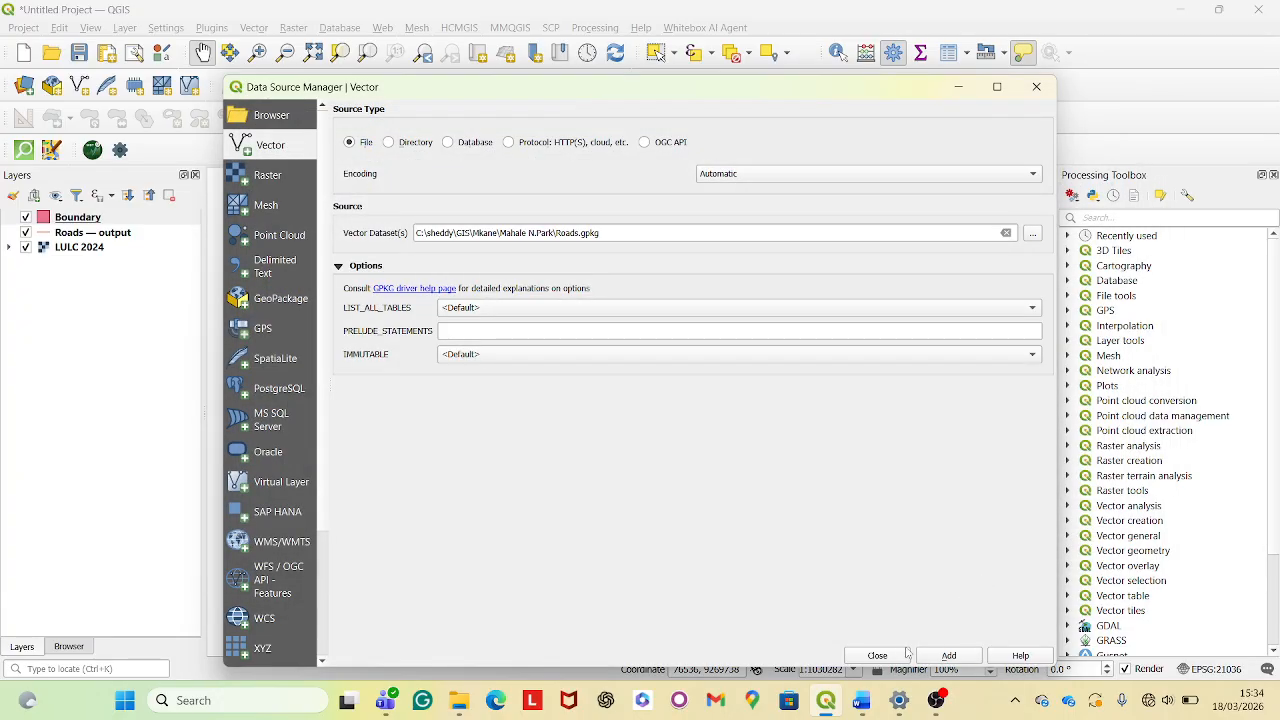
pyautogui.click(949, 656)
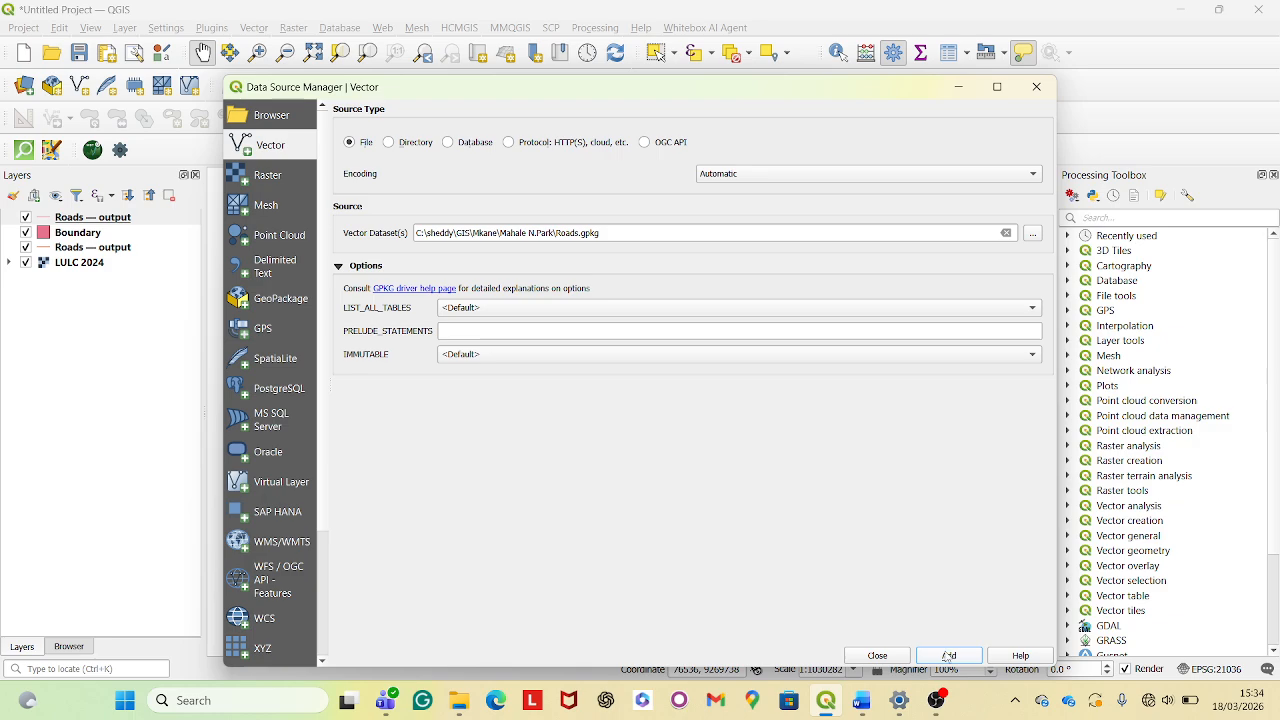
pyautogui.click(1036, 87)
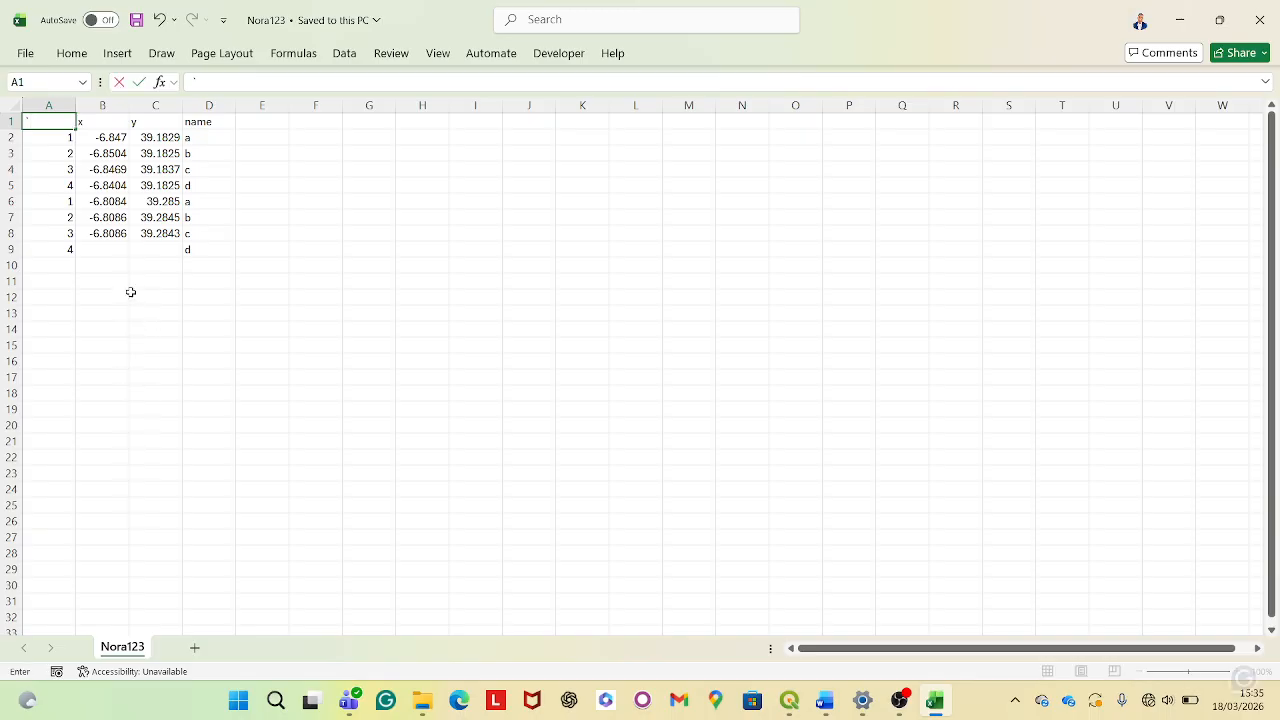
# In the Excel coordinate table, enter sn as the header in cell A1 and widen the x and y columns
pyautogui.press('BackSpace')
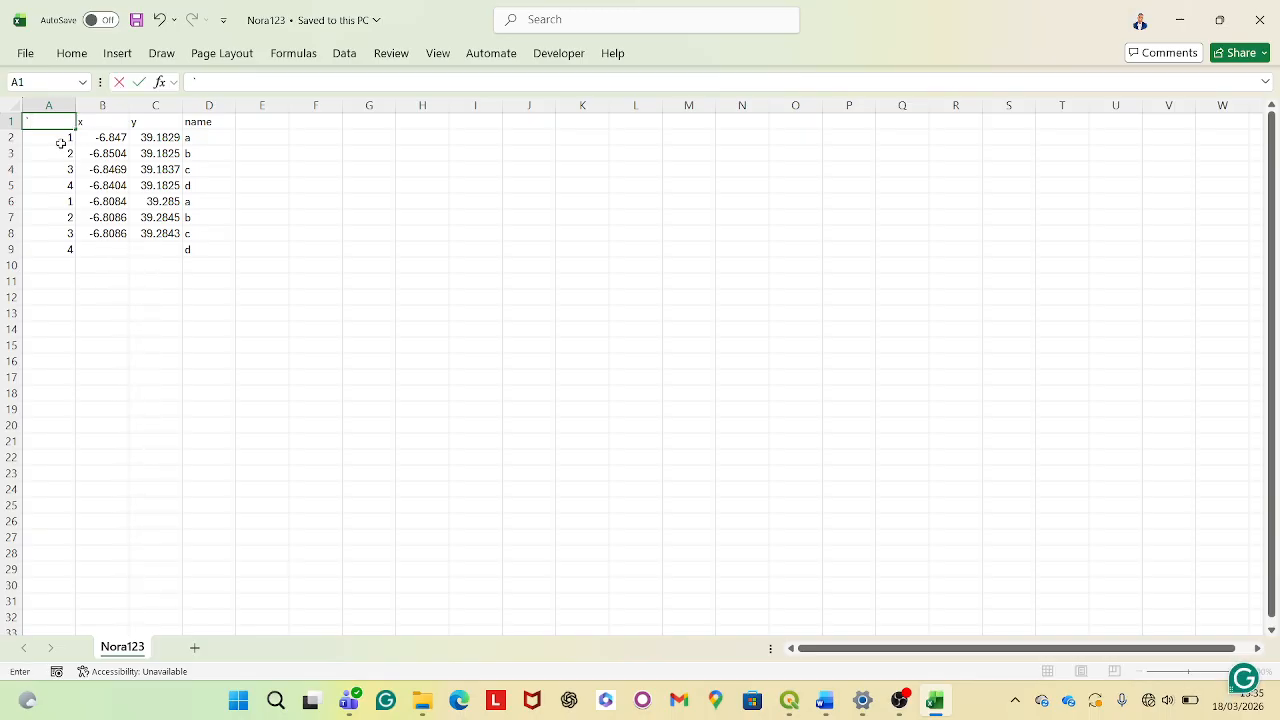
pyautogui.write('sn')
pyautogui.click(94, 118)
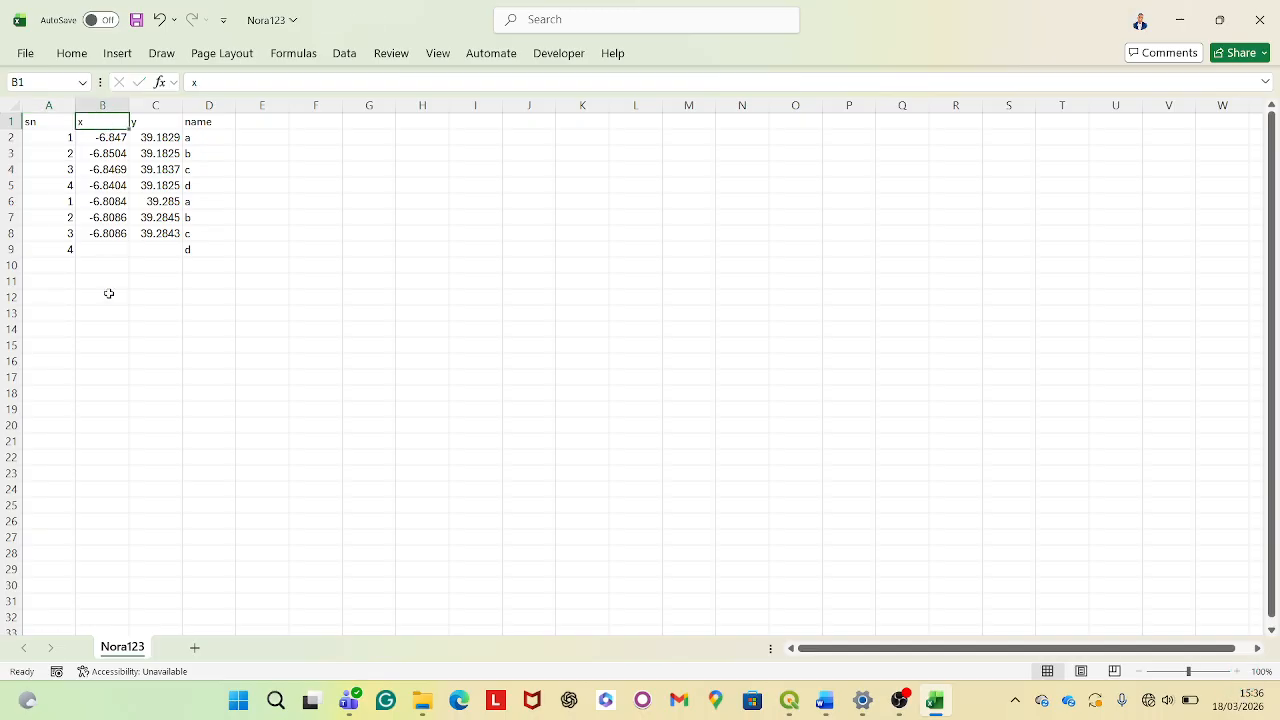
pyautogui.moveTo(129, 105); pyautogui.dragTo(206, 106)
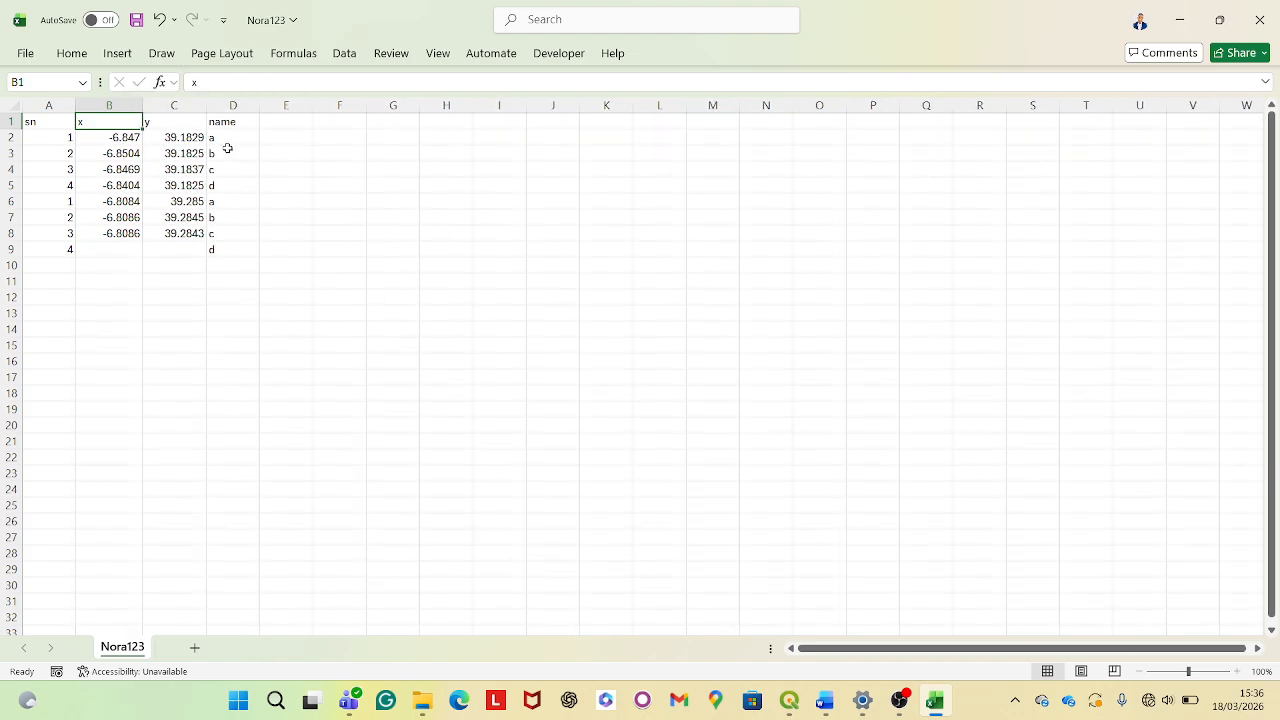
# Save the table as the CSV UTF-8 file sample data in C:\sheddy\GIS\Mkane and switch back to QGIS
pyautogui.click(25, 55)
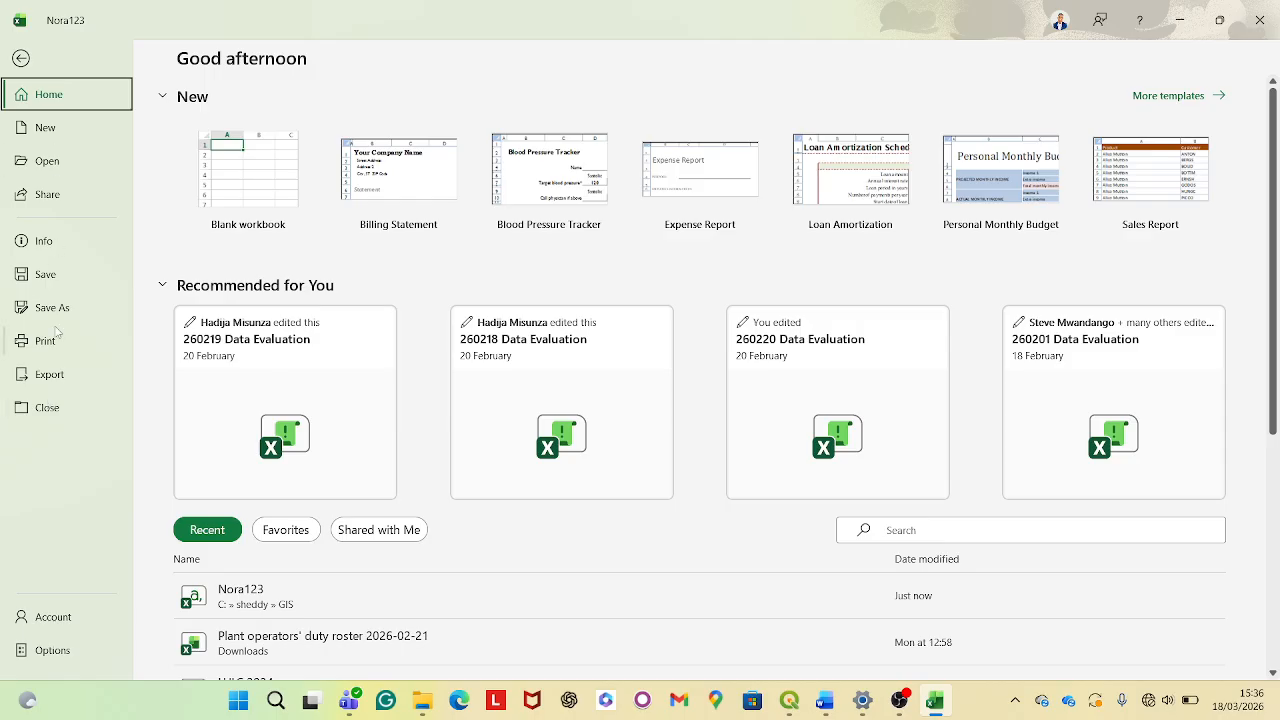
pyautogui.click(60, 309)
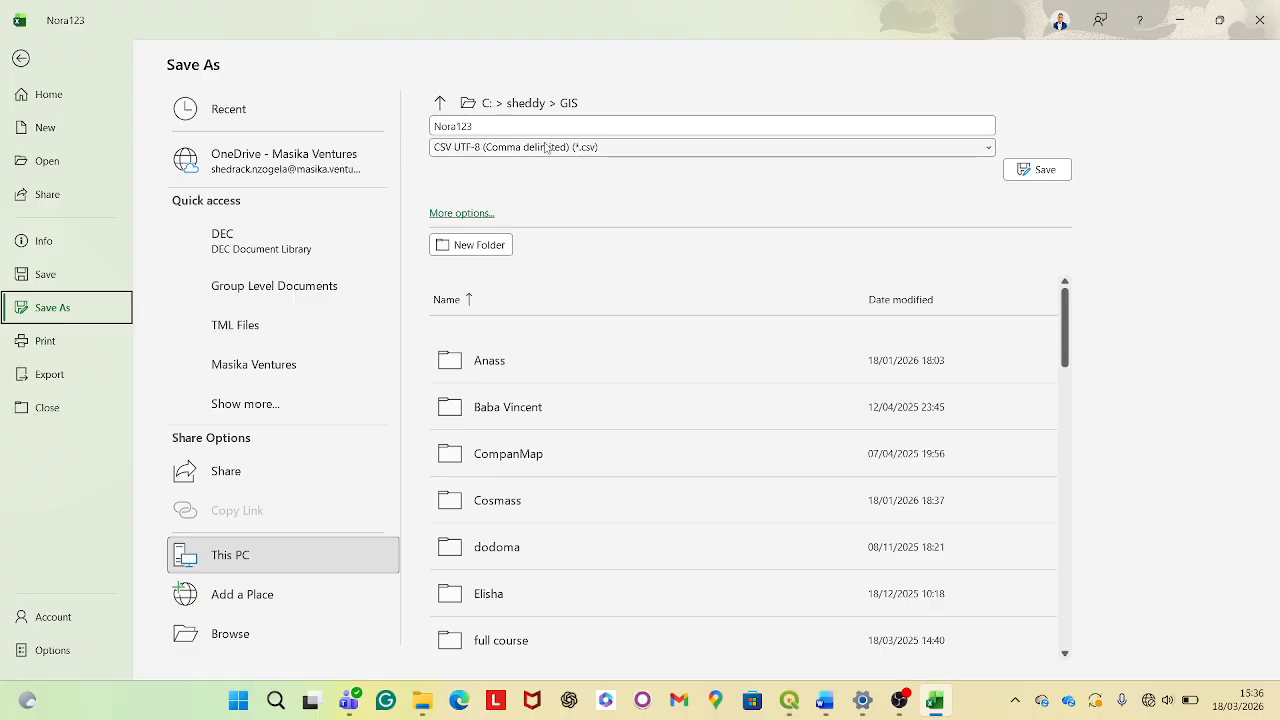
pyautogui.click(533, 105)
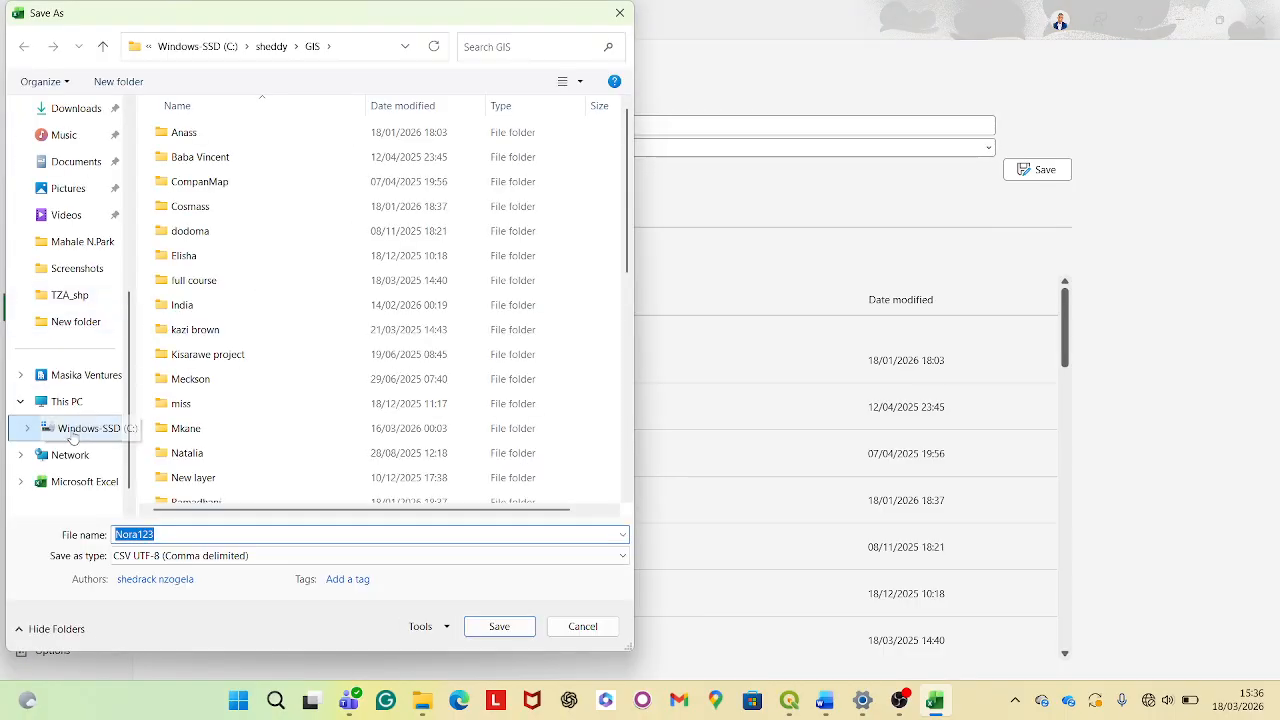
pyautogui.scroll(-1, 231, 398)
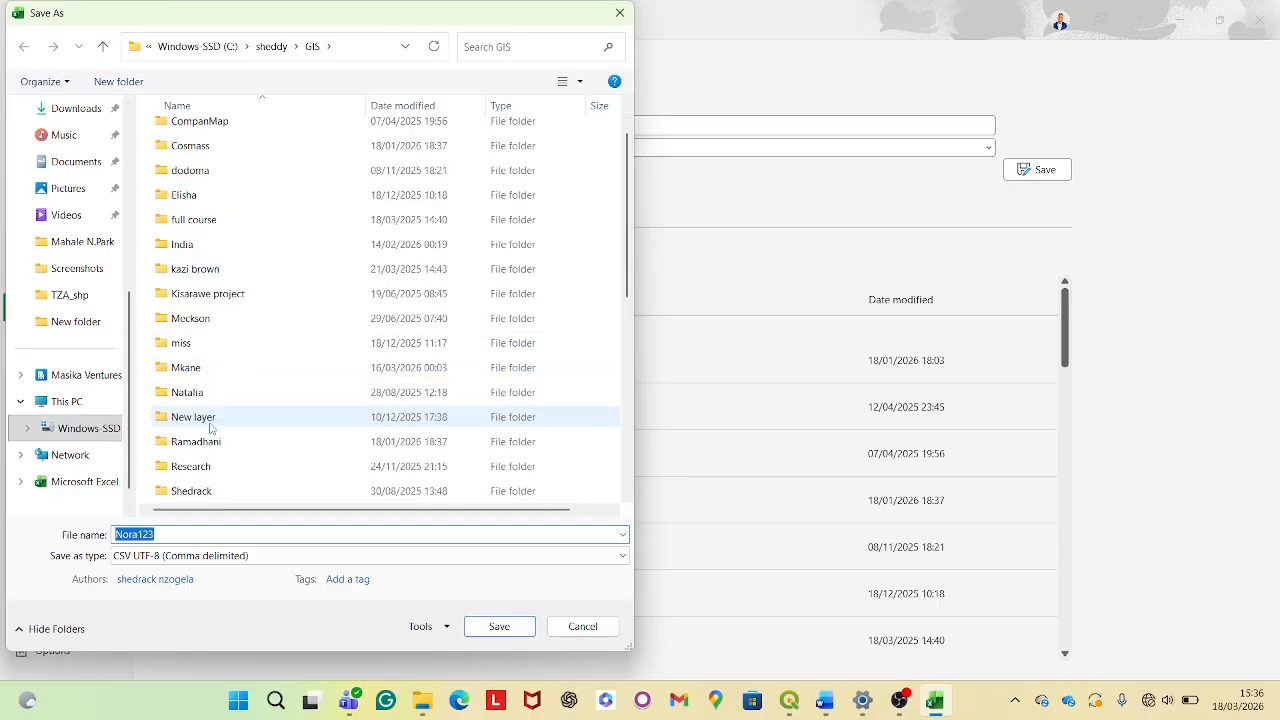
pyautogui.click(234, 370)
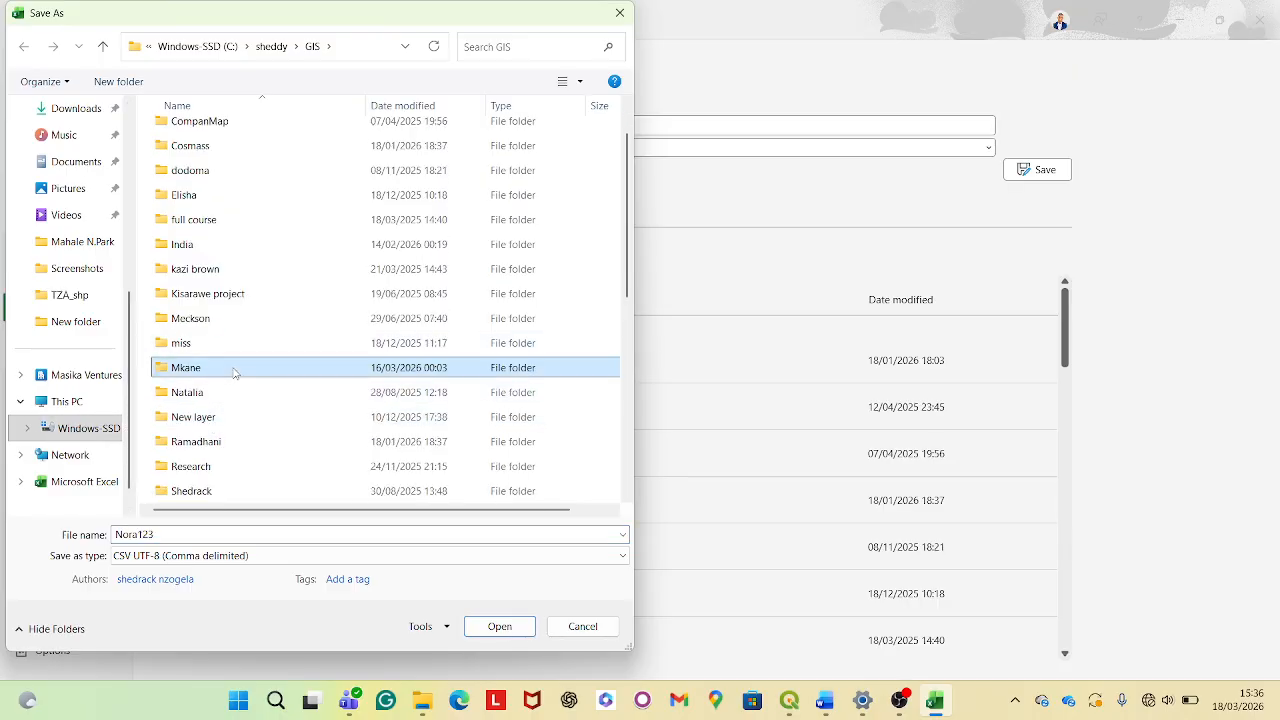
pyautogui.doubleClick(234, 370)
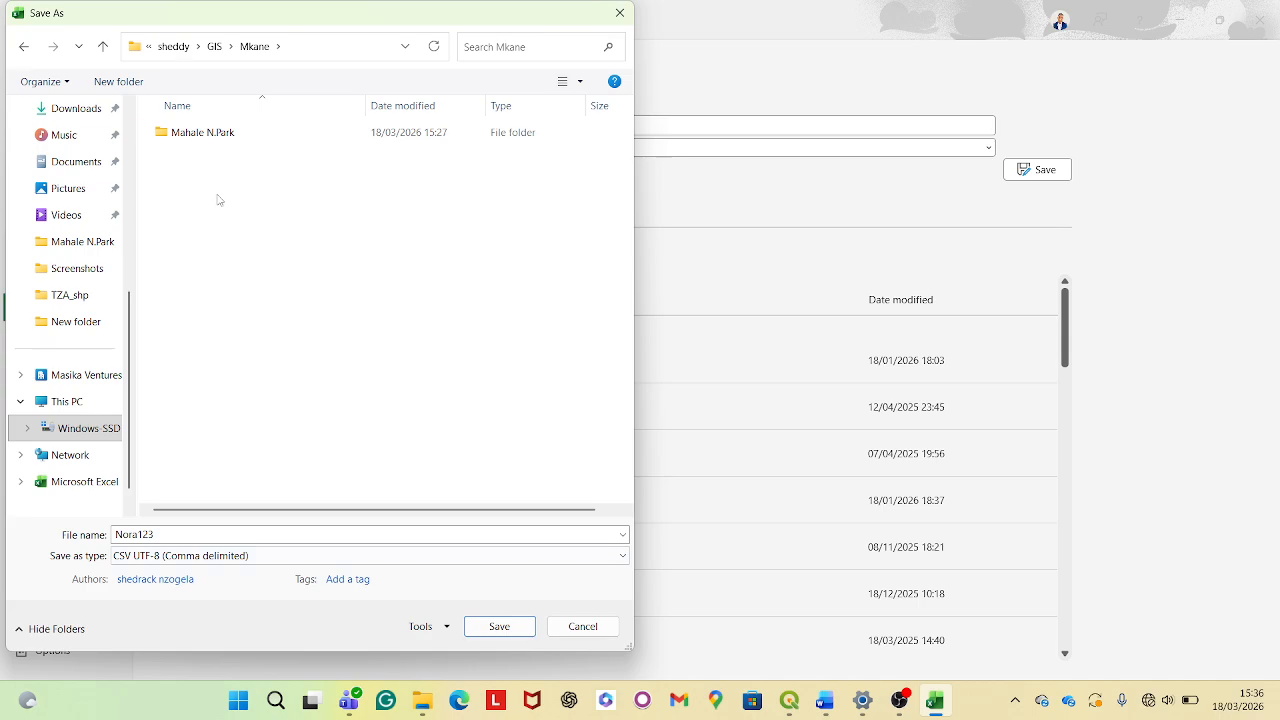
pyautogui.click(163, 532)
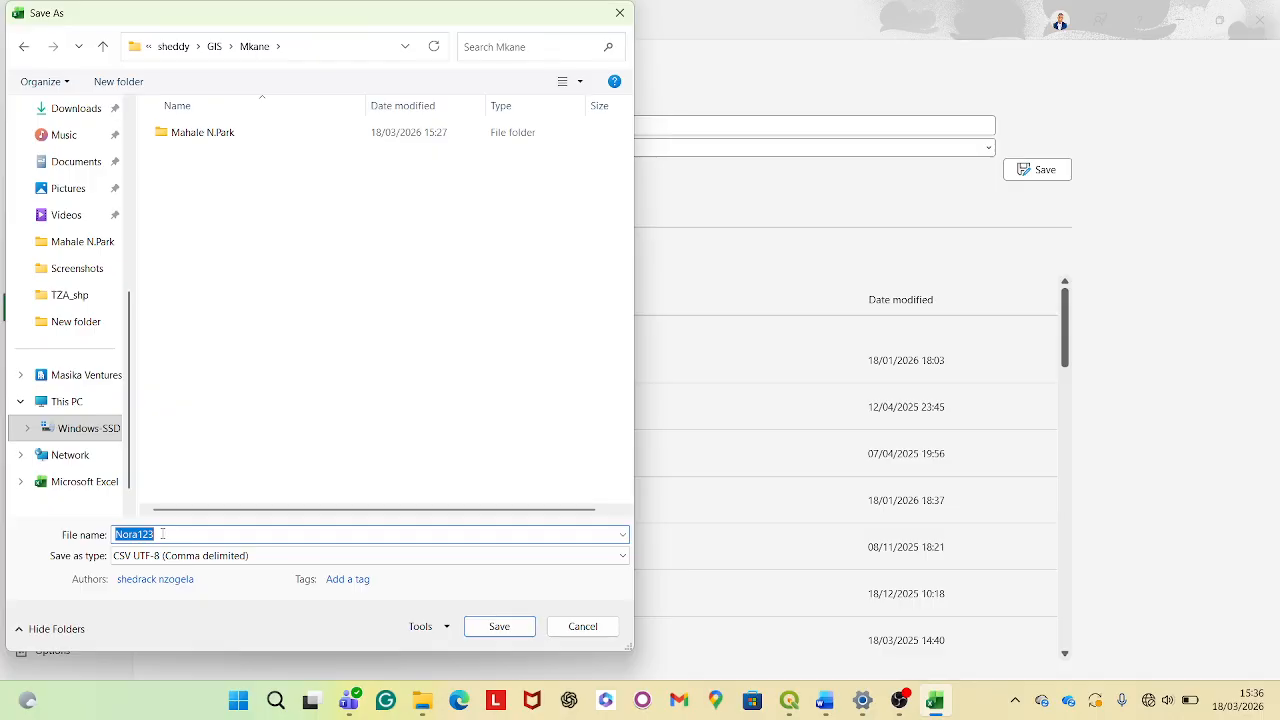
pyautogui.write('sample data')
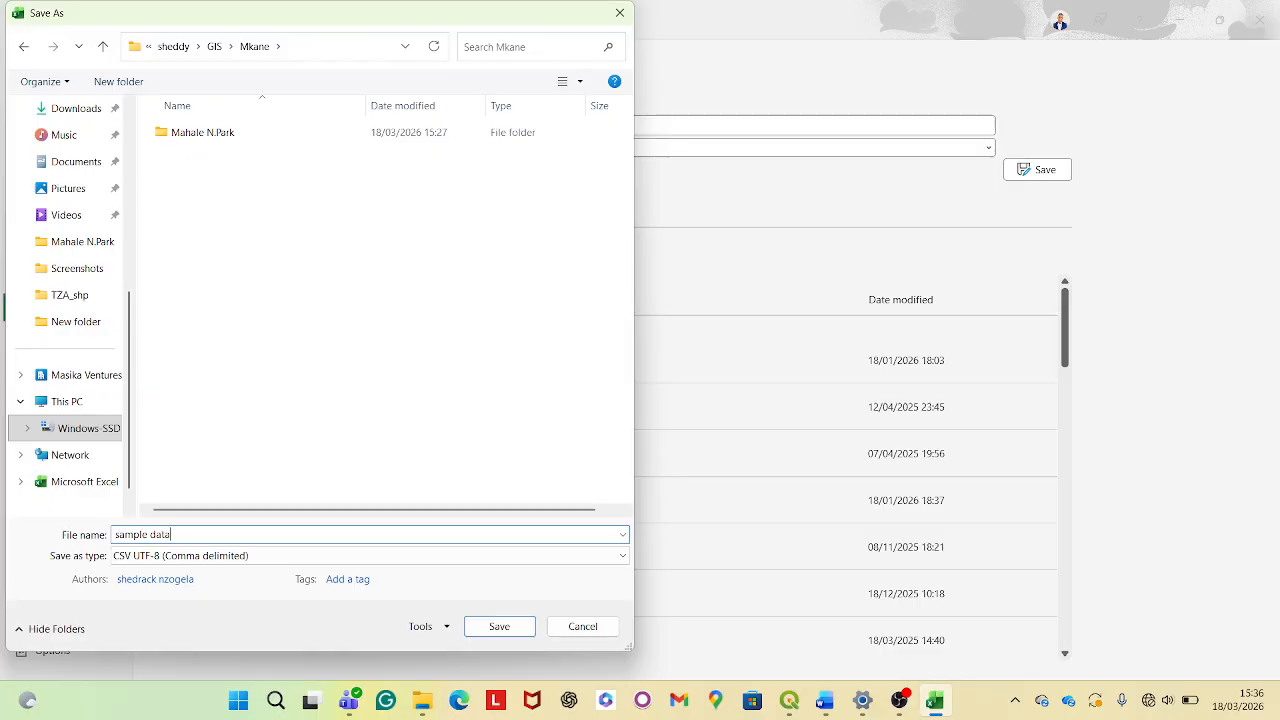
pyautogui.click(500, 627)
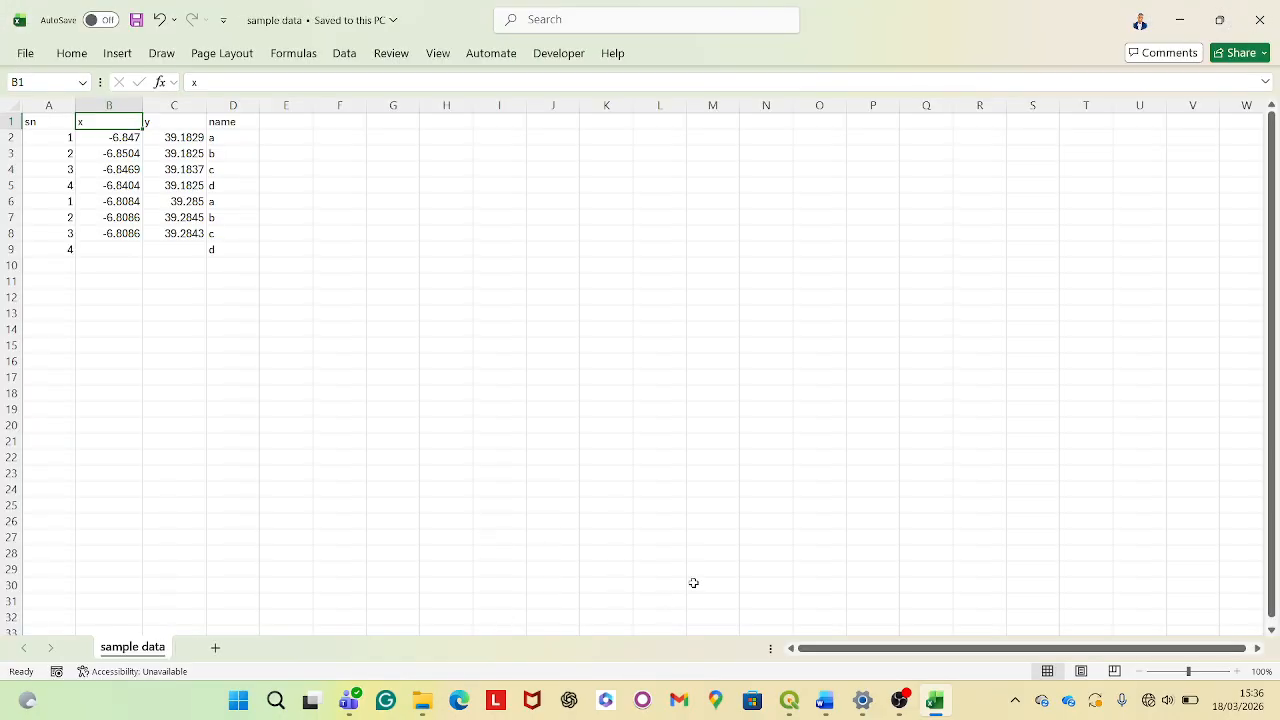
pyautogui.moveTo(789, 700)
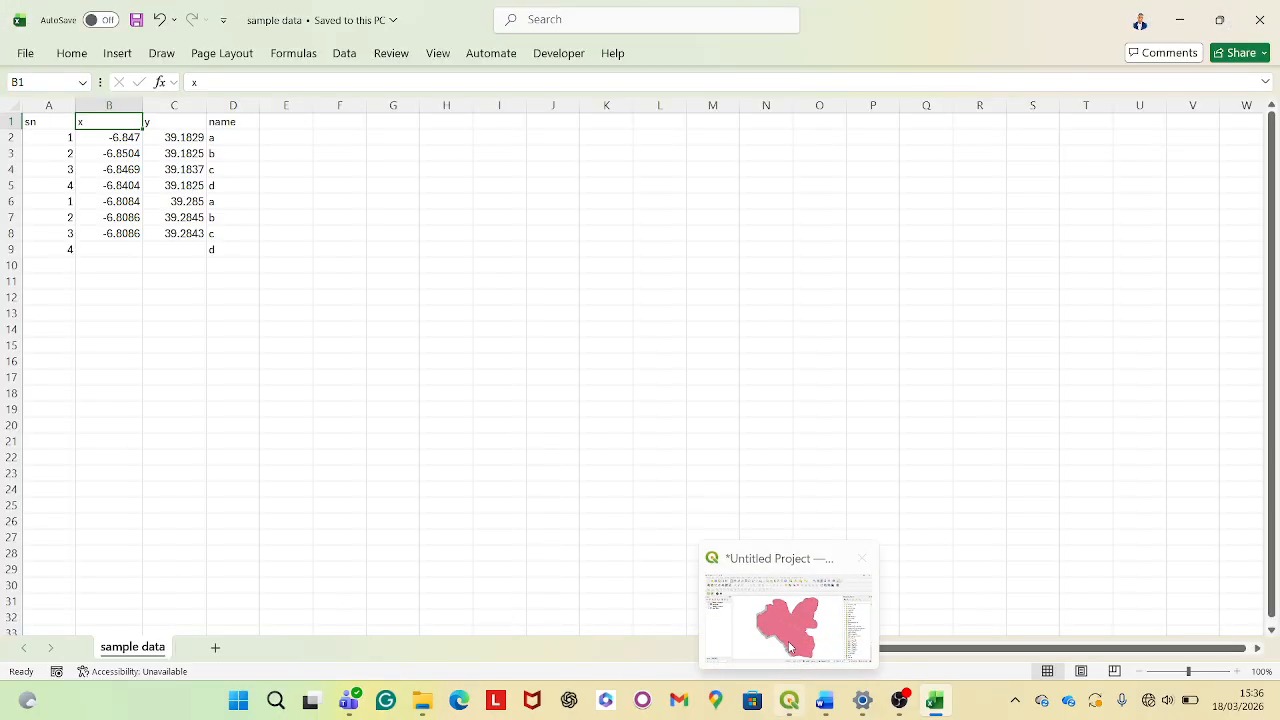
pyautogui.click(784, 628)
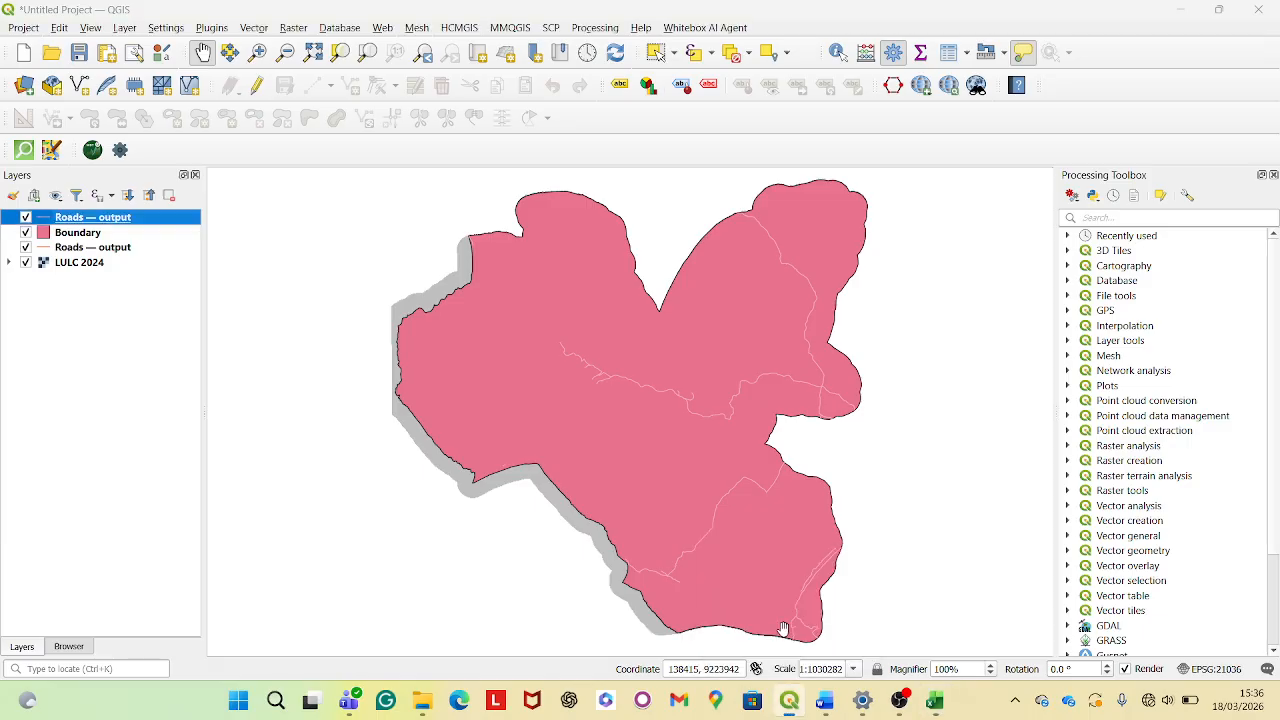
# Start adding a delimited text layer and load the sample data CSV file from C:\sheddy\GIS\Mkane as its source
pyautogui.click(260, 31)
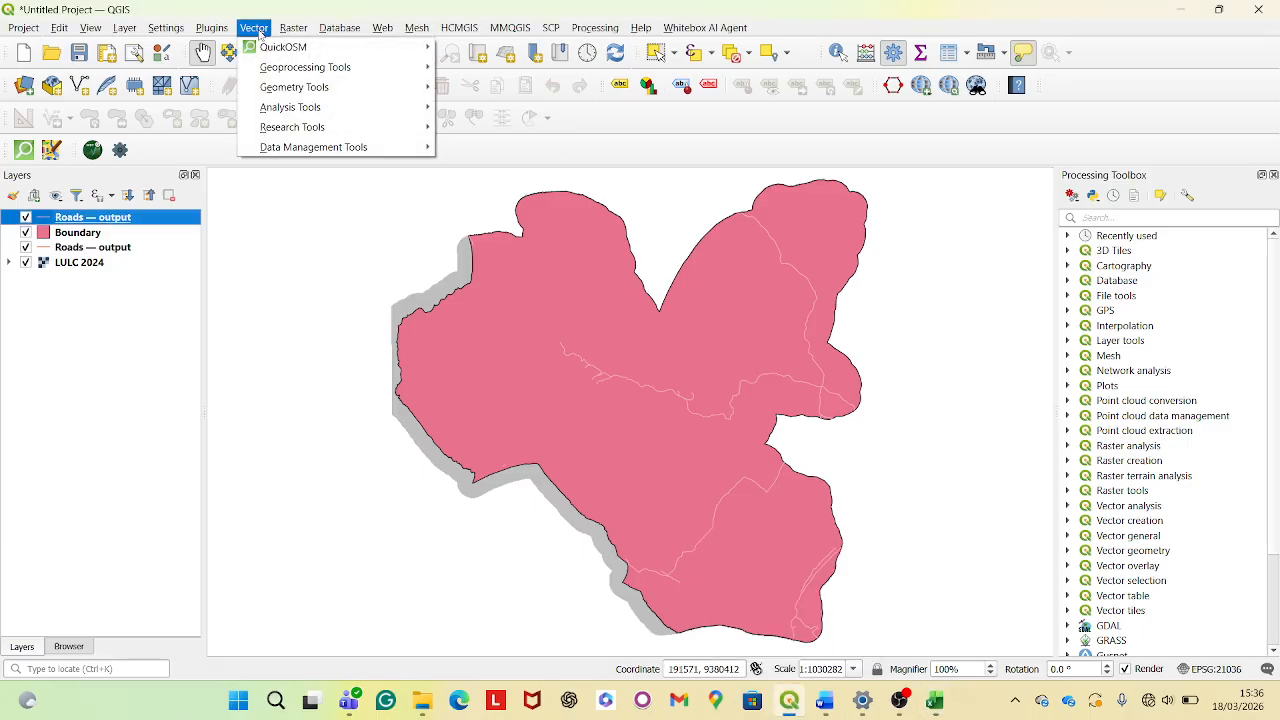
pyautogui.click(126, 28)
pyautogui.click(125, 28)
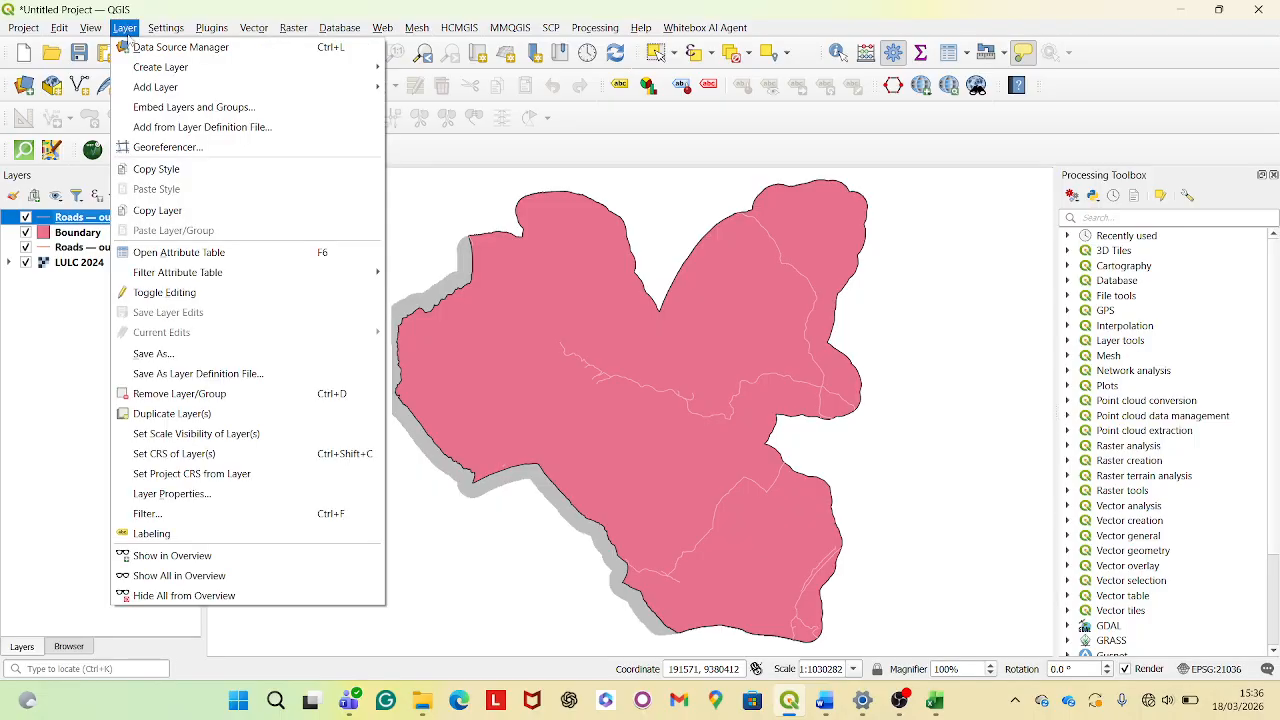
pyautogui.moveTo(200, 87)
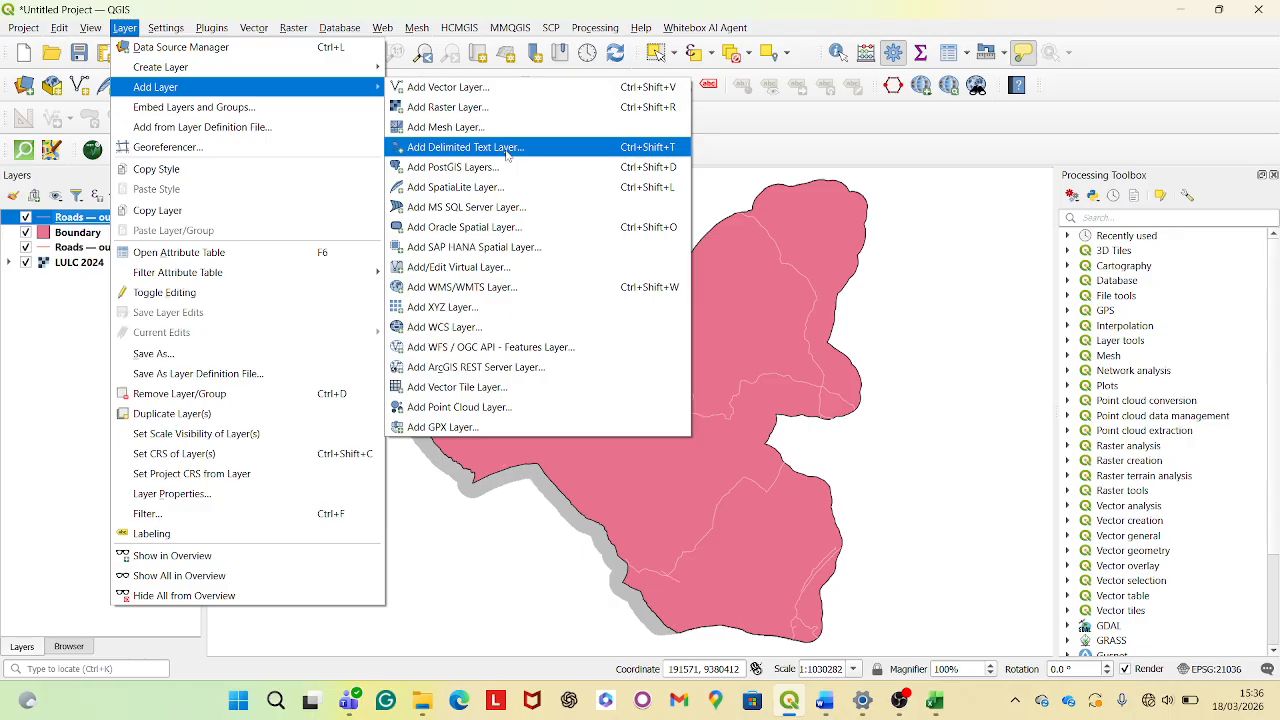
pyautogui.click(507, 150)
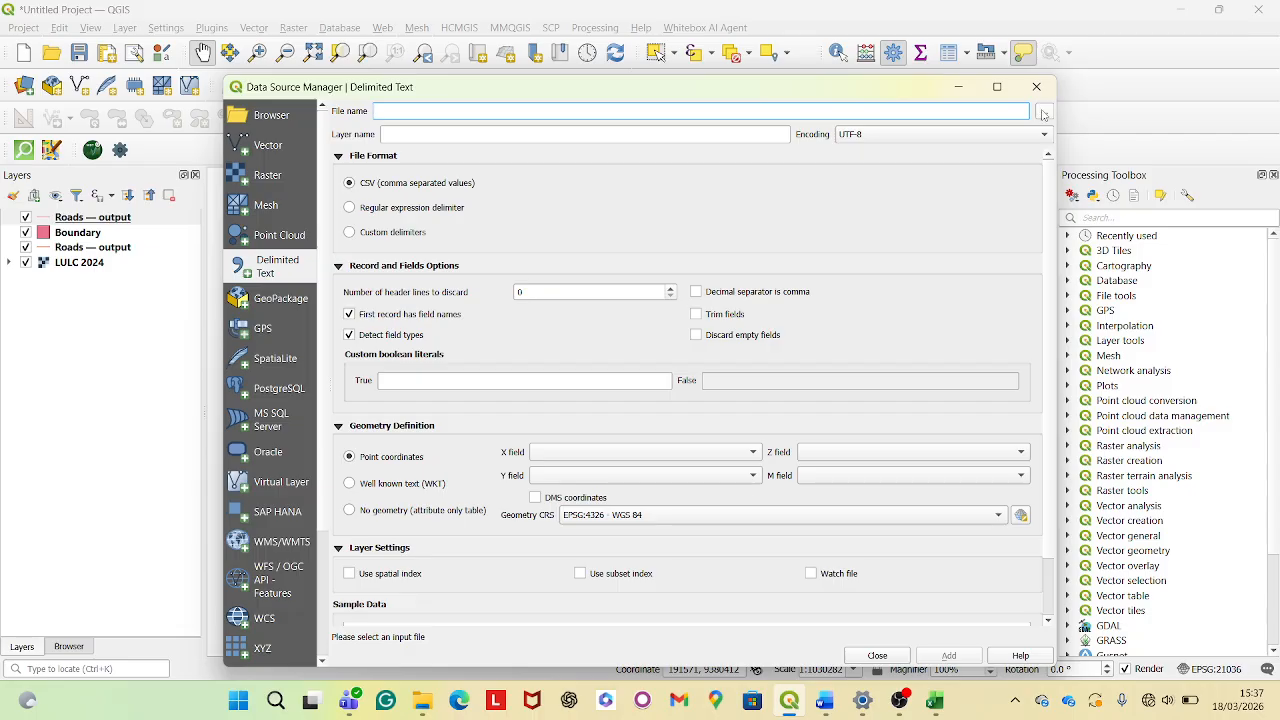
pyautogui.click(1041, 110)
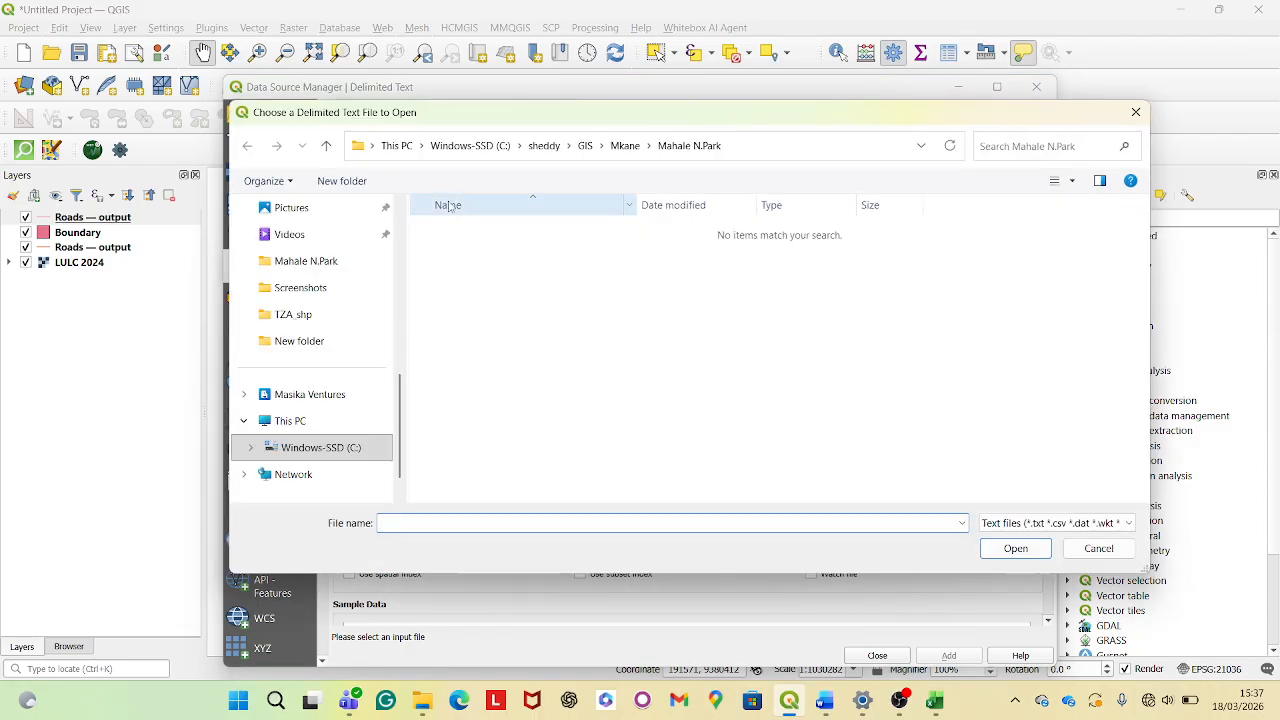
pyautogui.click(625, 146)
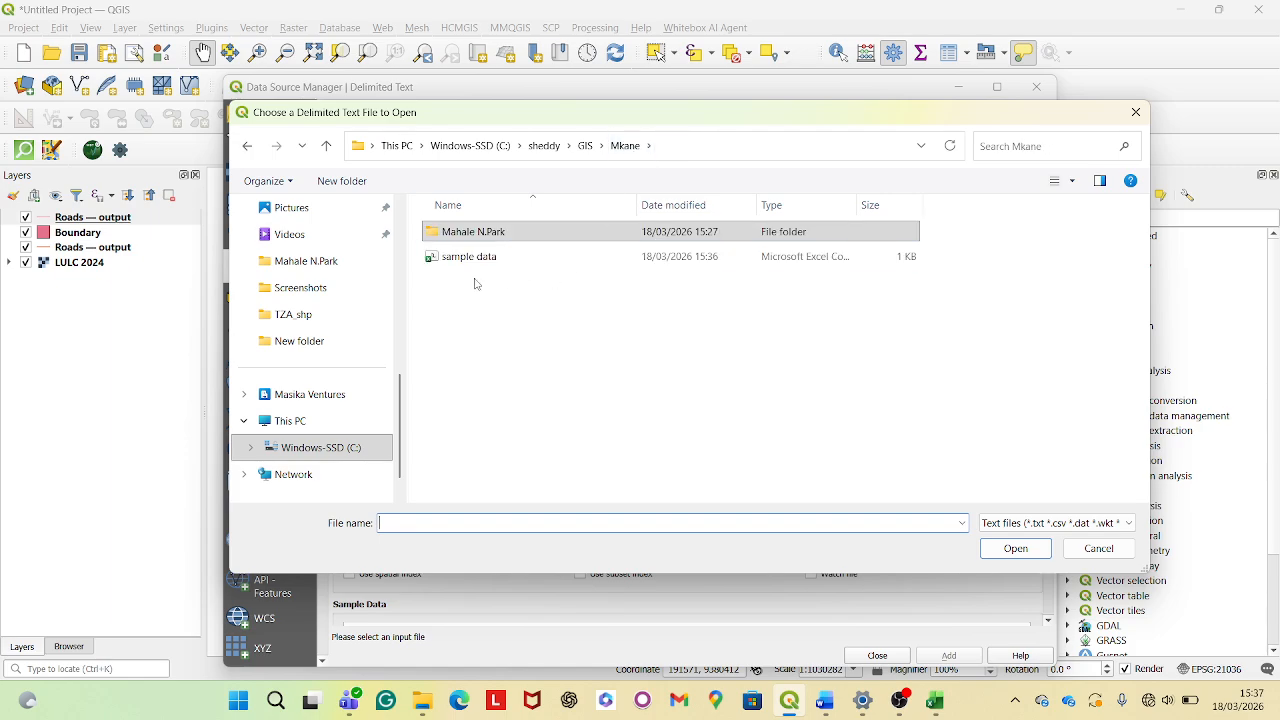
pyautogui.click(510, 262)
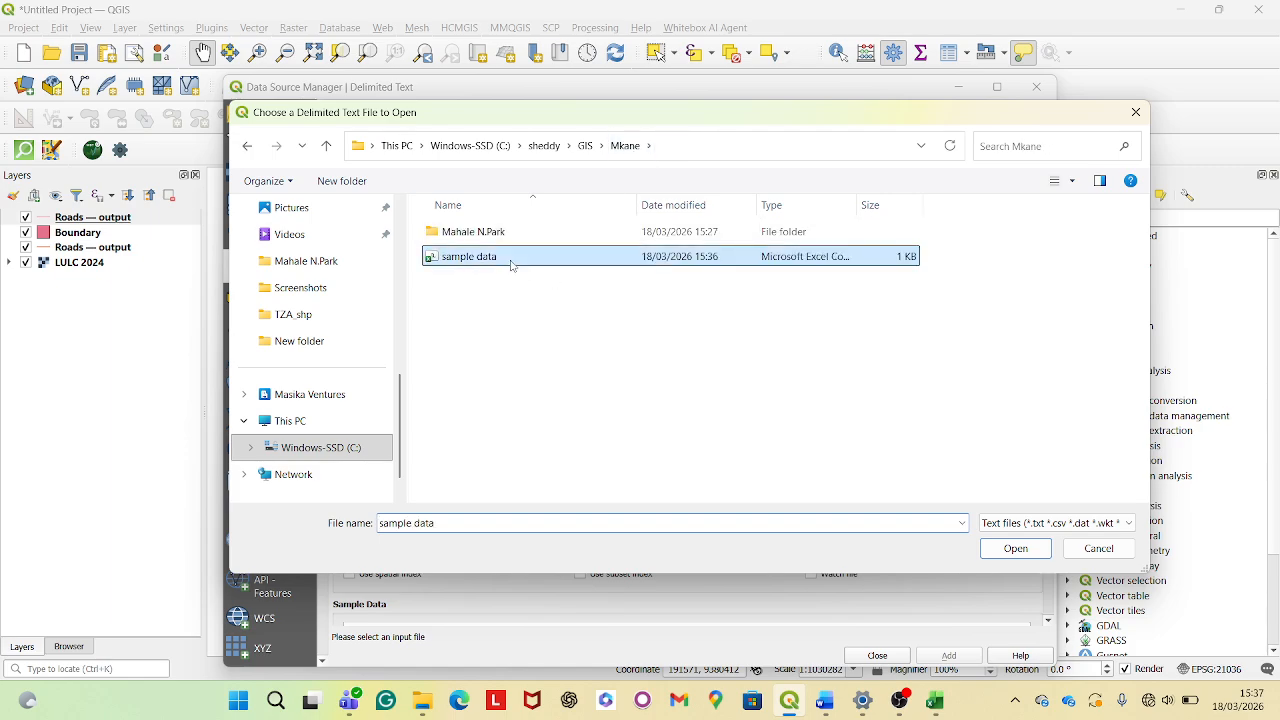
pyautogui.click(1012, 549)
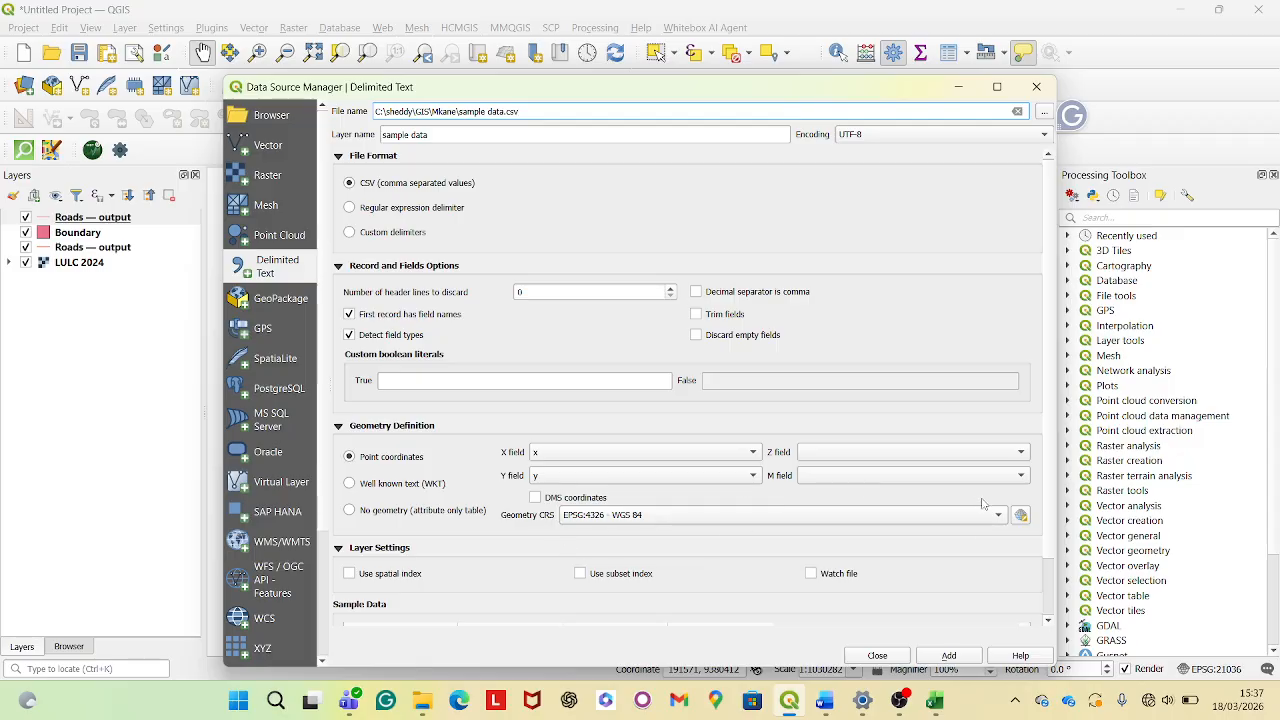
# Set the geometry CRS to EPSG:21037 - Arc 1960 / UTM zone 37S, add the sample data layer and close the Data Source Manager
pyautogui.click(1020, 515)
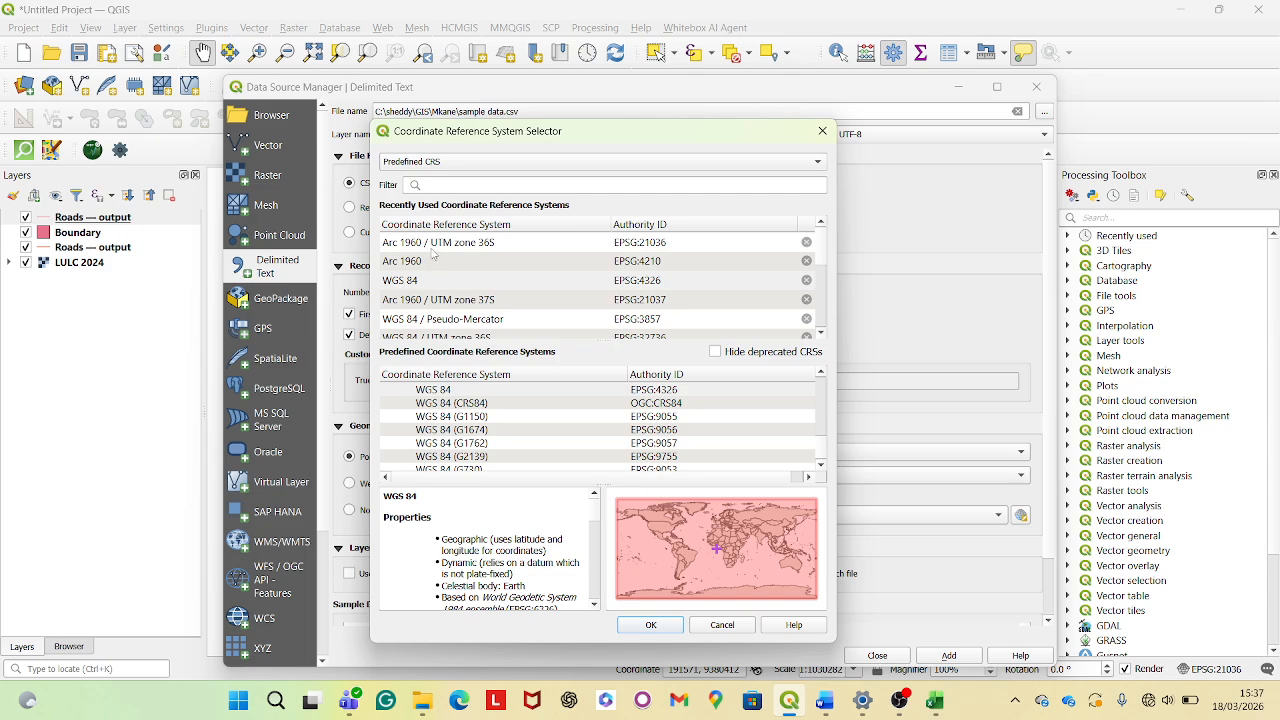
pyautogui.click(458, 307)
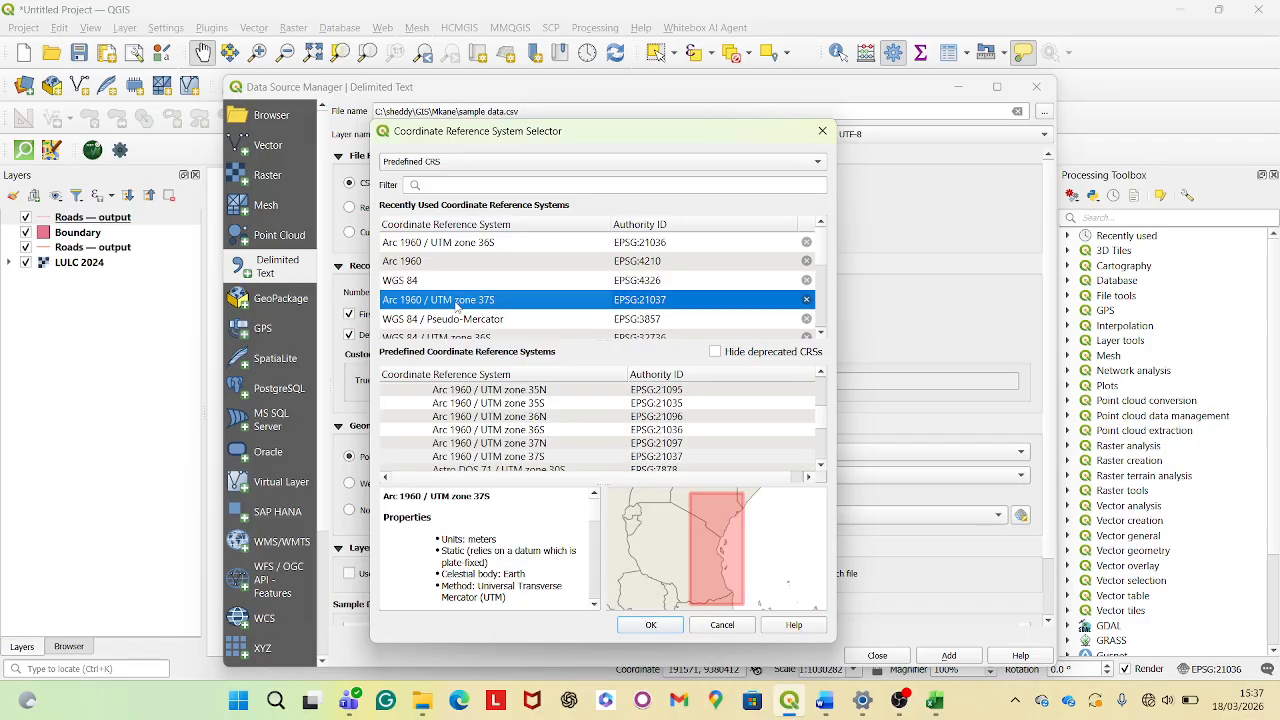
pyautogui.click(650, 625)
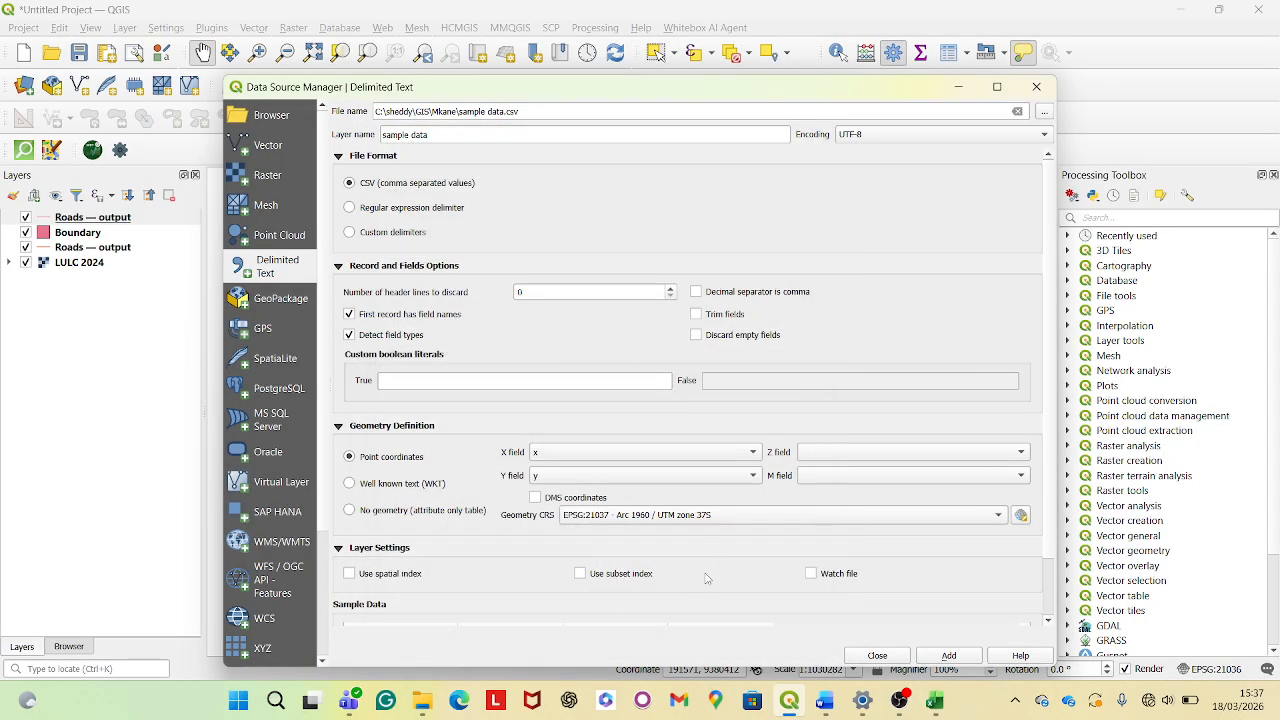
pyautogui.scroll(-2, 708, 576)
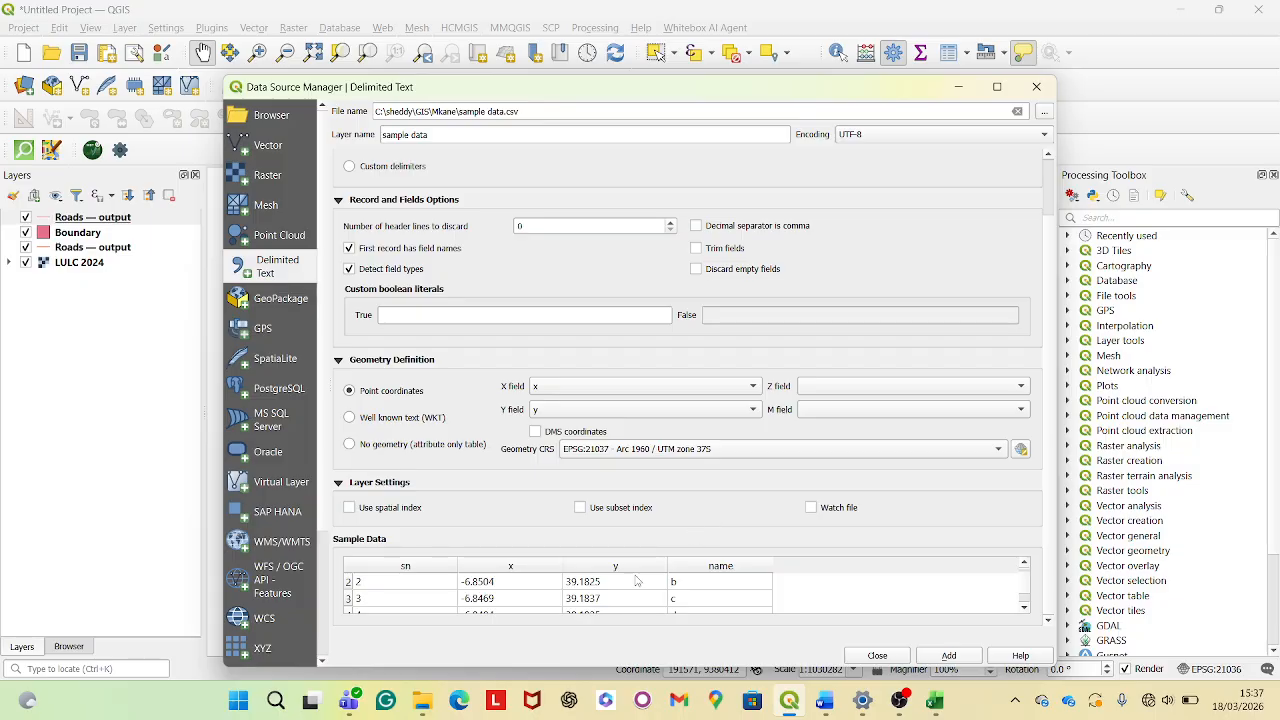
pyautogui.click(949, 656)
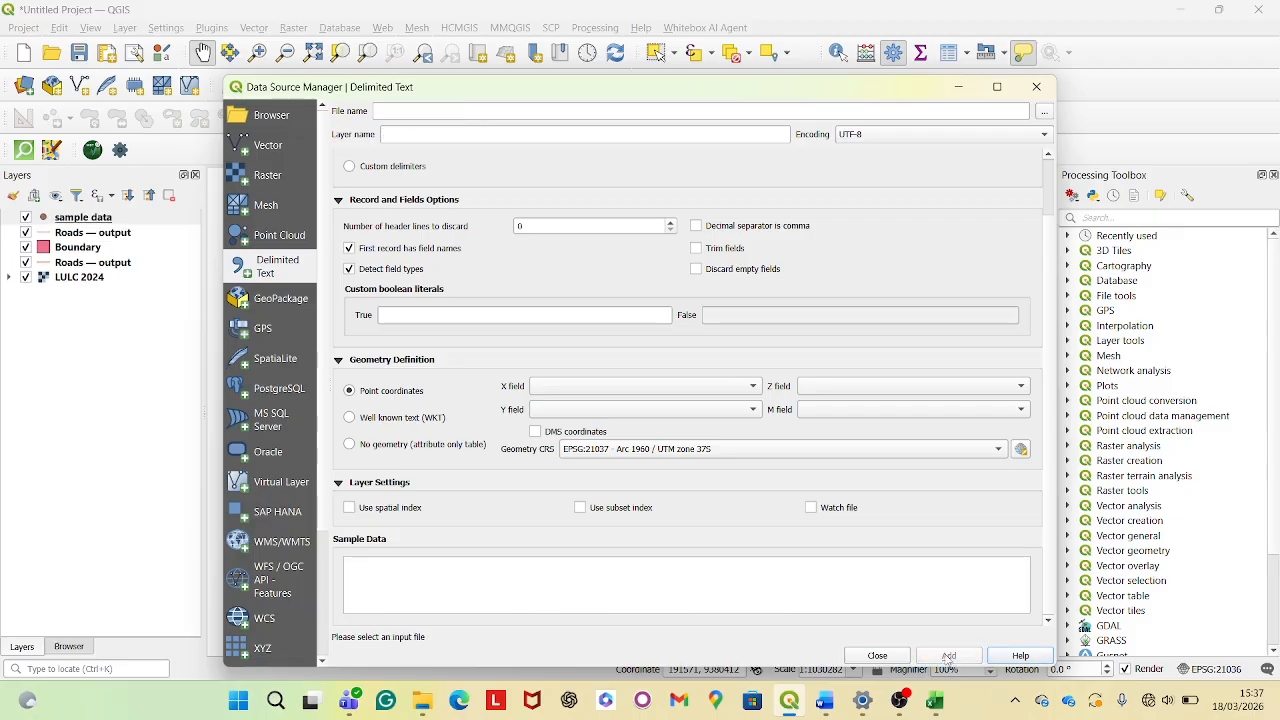
pyautogui.click(1036, 86)
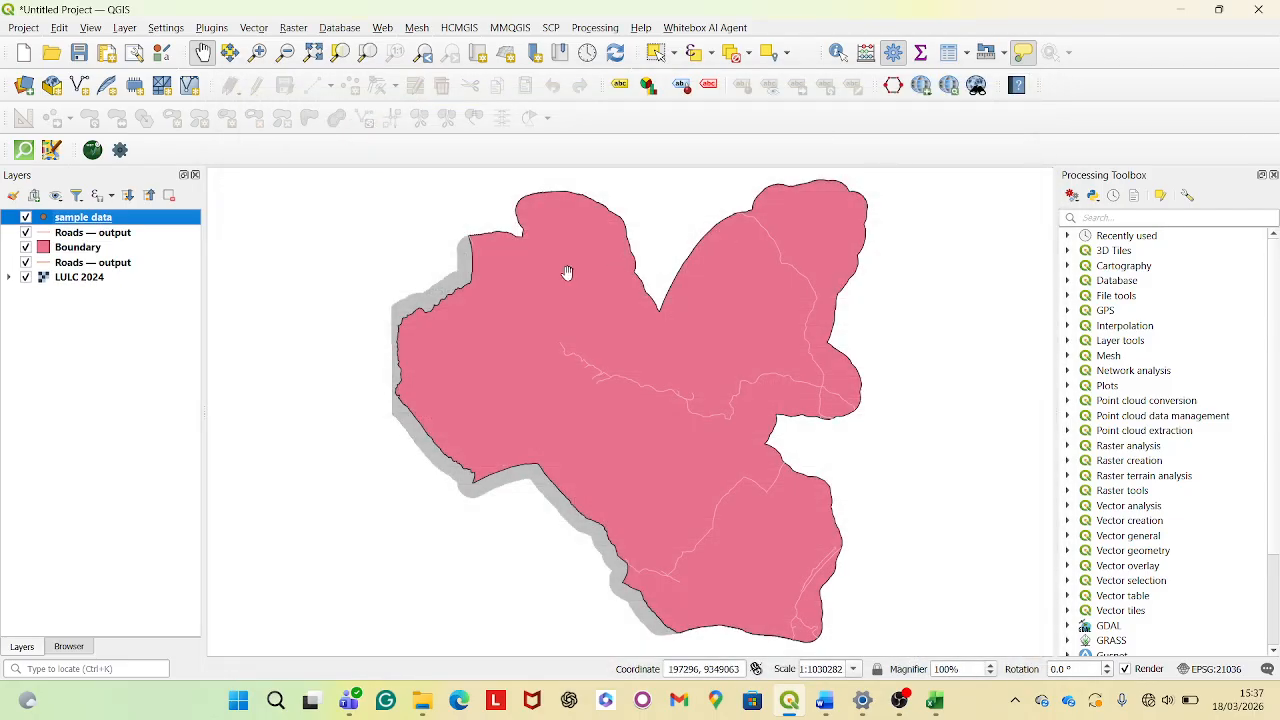
# Zoom to the sample data layer and examine where its points lie on the map
pyautogui.rightClick(118, 222)
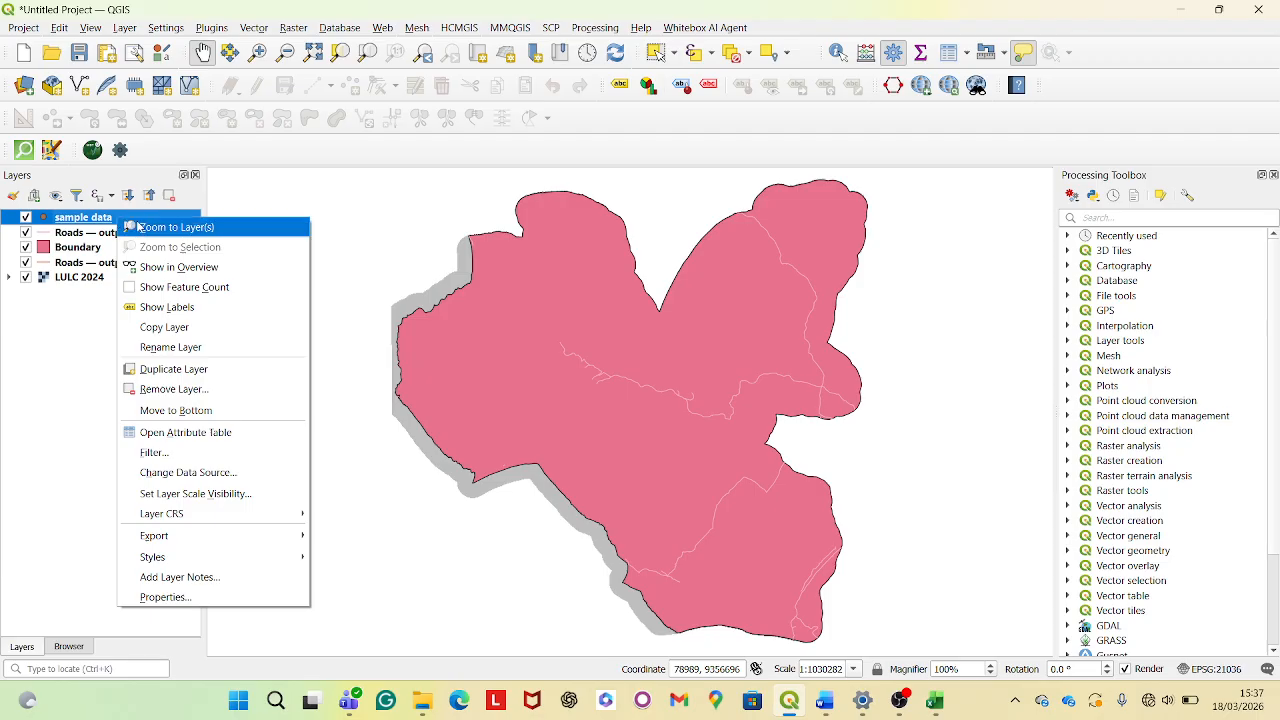
pyautogui.click(150, 229)
pyautogui.scroll(-1, 463, 369)
pyautogui.scroll(1, 494, 515)
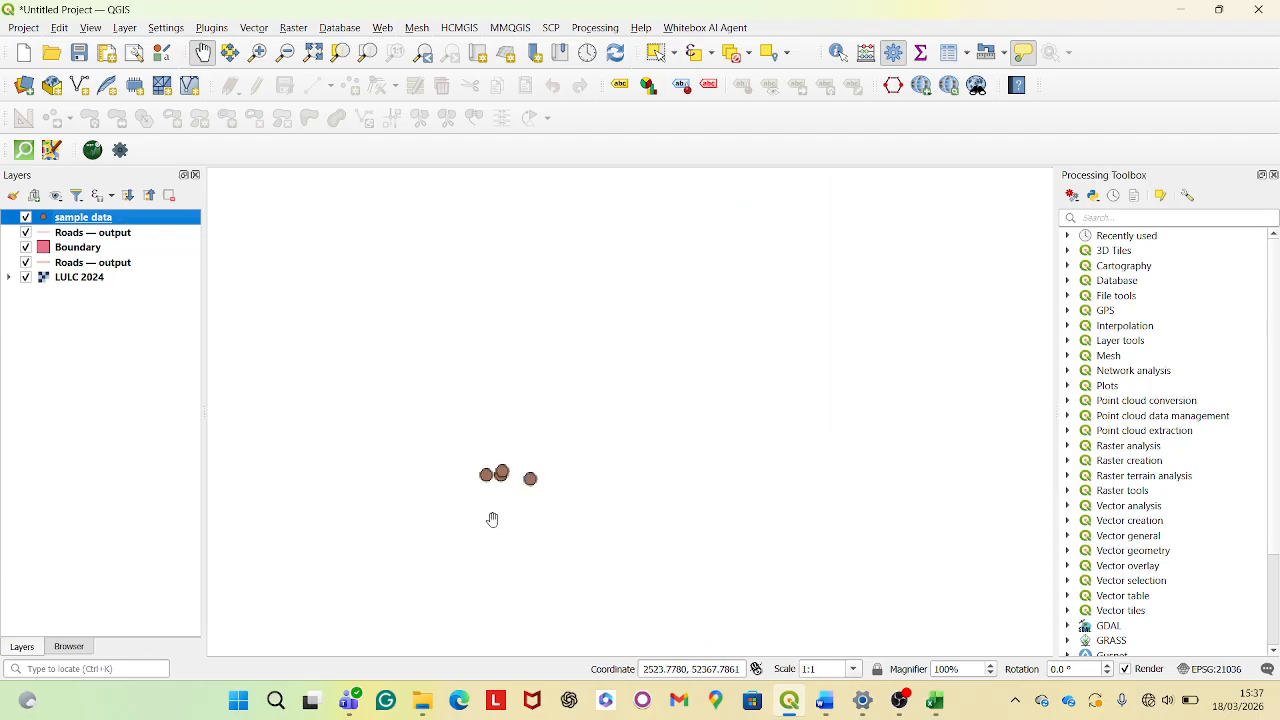
pyautogui.scroll(1, 474, 454)
pyautogui.scroll(-1, 520, 469)
pyautogui.scroll(-1, 525, 470)
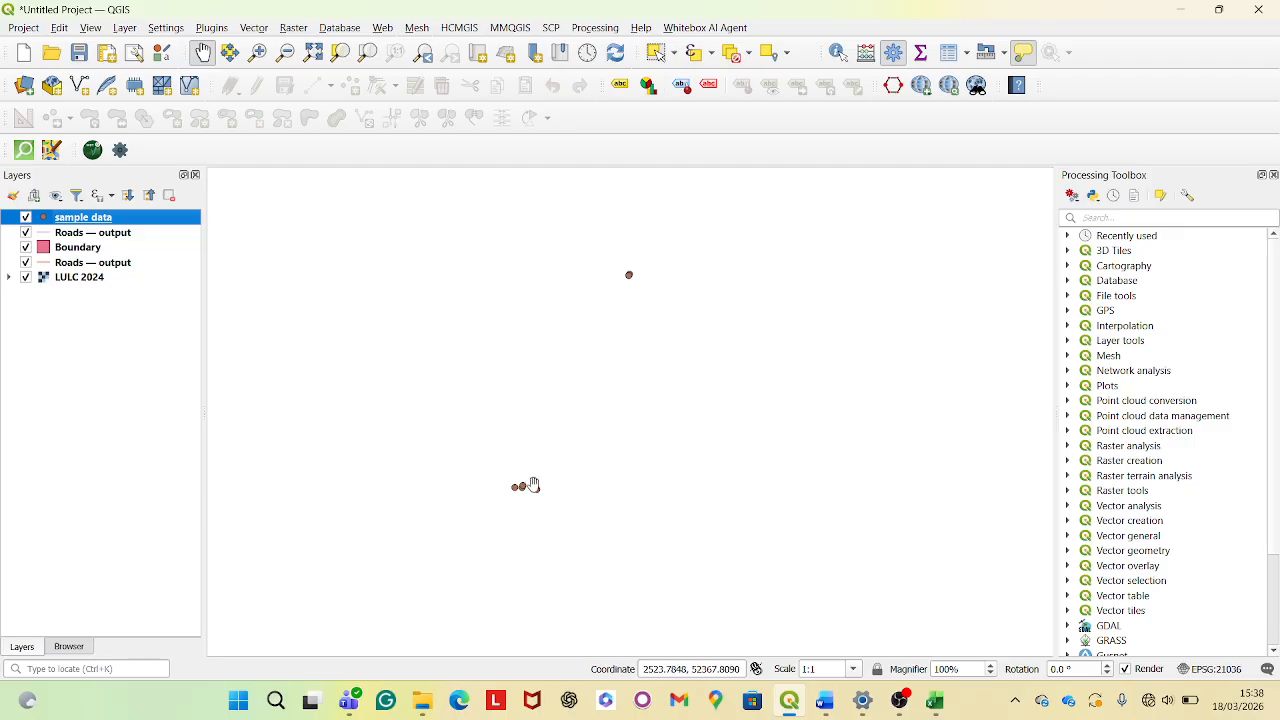
# Switch to File Explorer and open the folder C:\sheddy\GIS\Mkane
pyautogui.moveTo(422, 700)
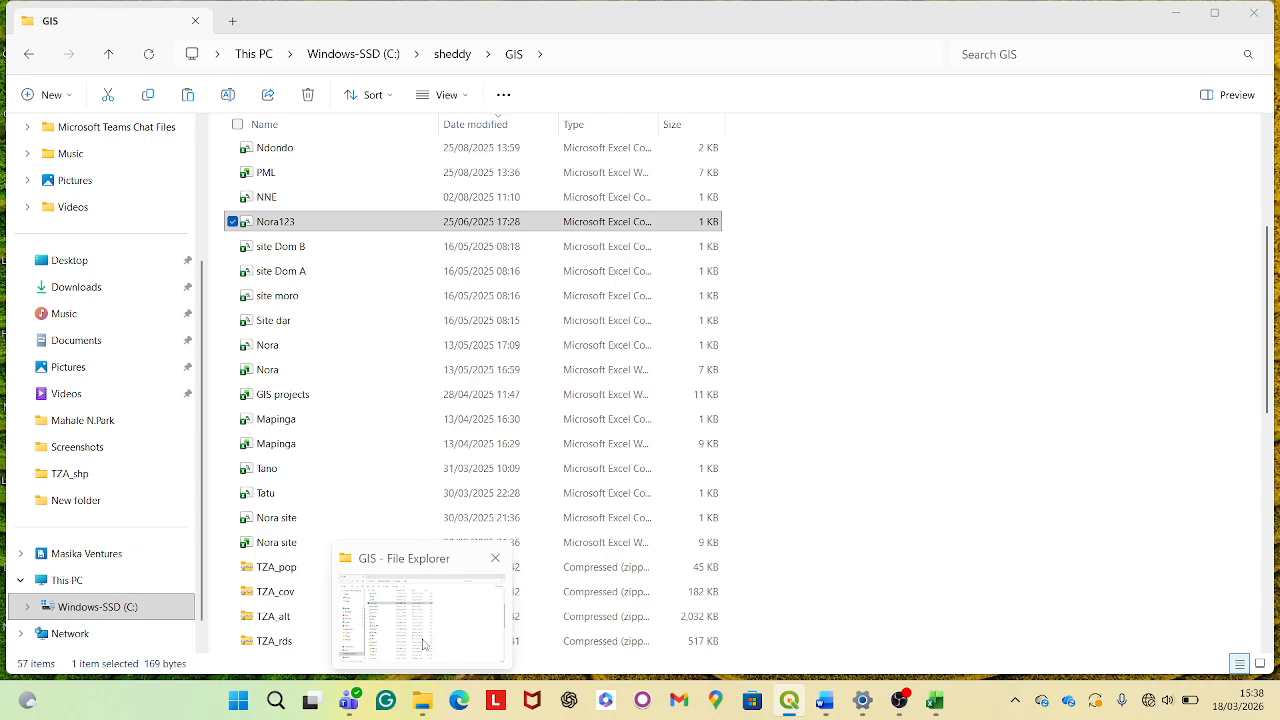
pyautogui.click(398, 577)
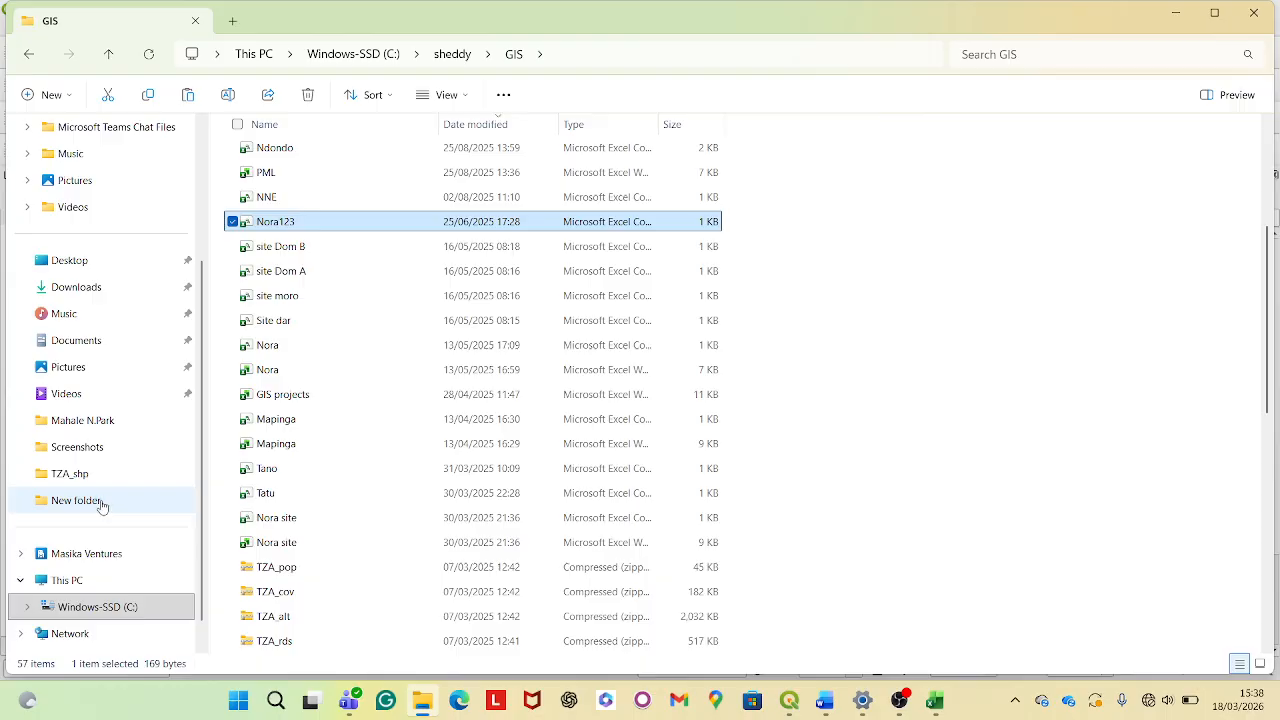
pyautogui.click(455, 54)
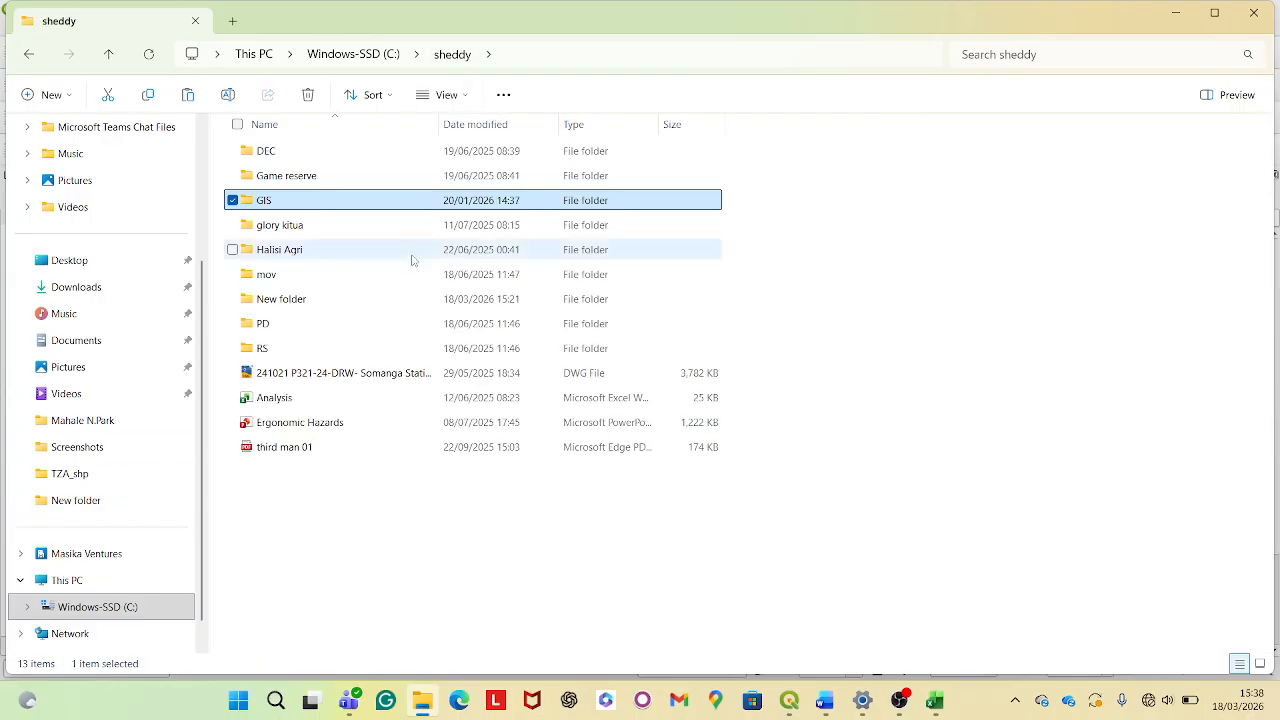
pyautogui.doubleClick(333, 205)
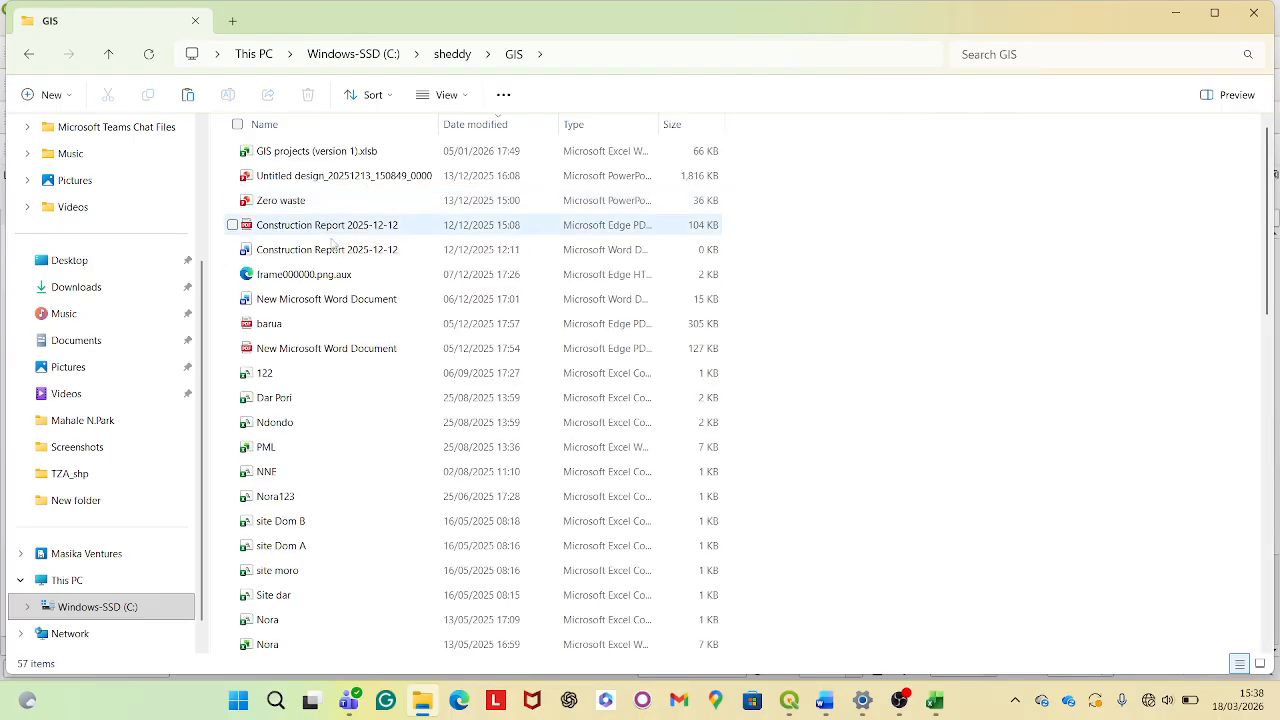
pyautogui.scroll(-12, 345, 300)
pyautogui.scroll(-3, 343, 314)
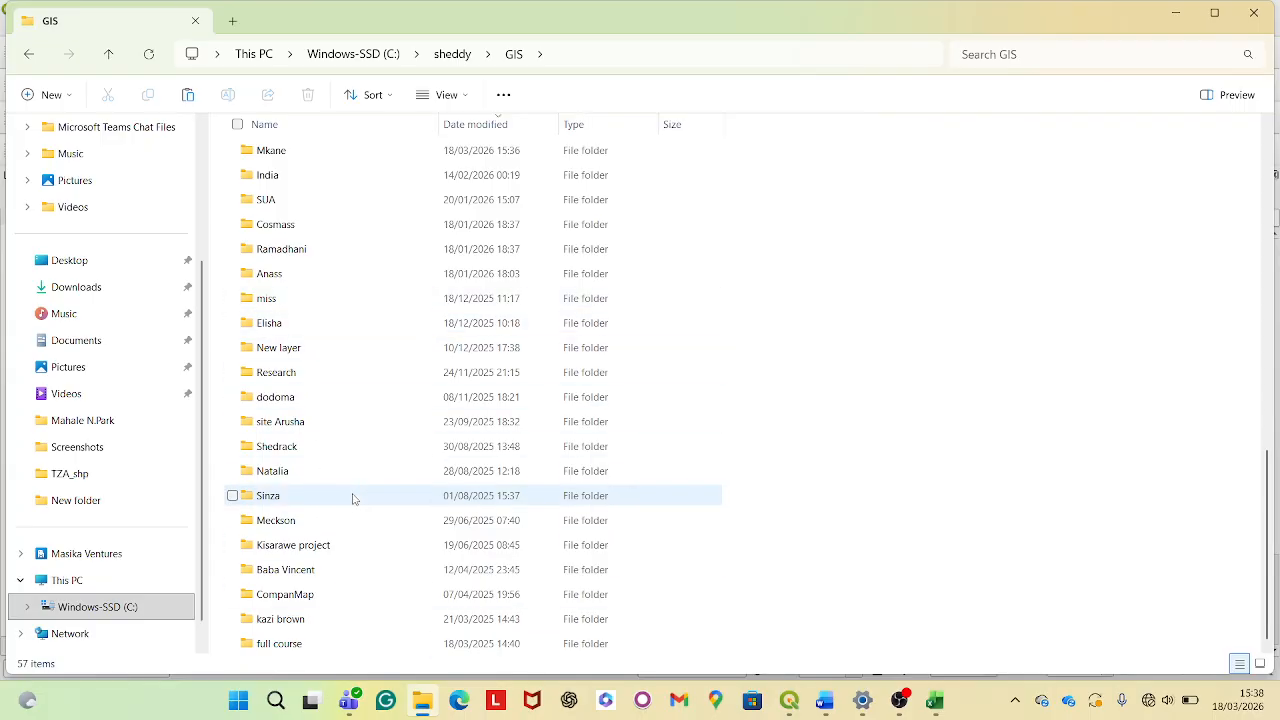
pyautogui.scroll(1, 345, 470)
pyautogui.scroll(-1, 330, 450)
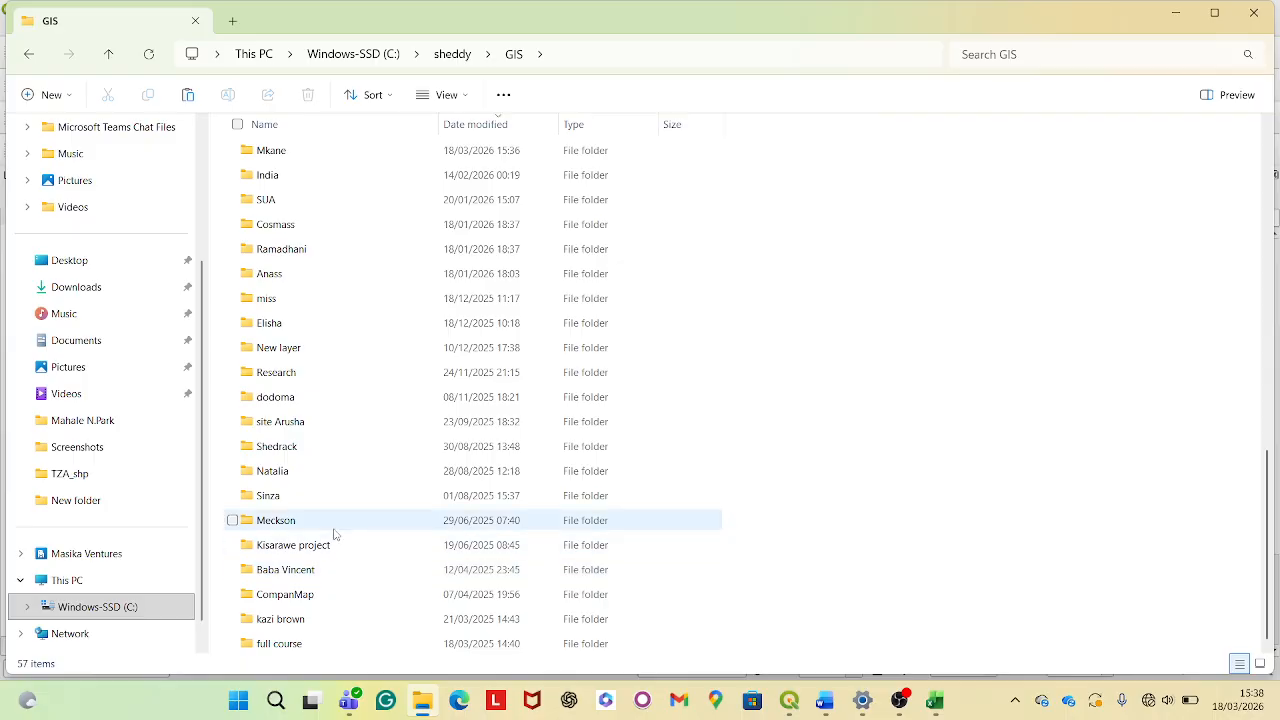
pyautogui.press('m')
pyautogui.press('Return')
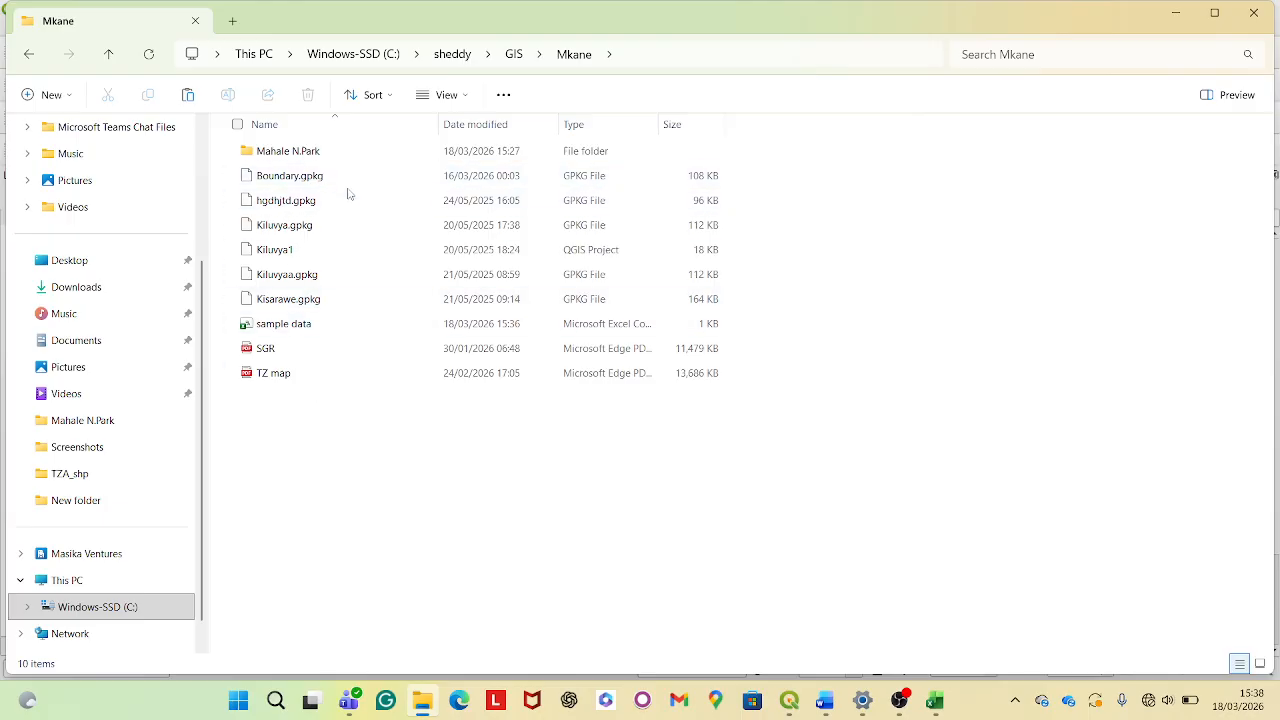
# Add Kisarawe.gpkg from the Mkane folder to the QGIS project and zoom to its layer
pyautogui.click(346, 302)
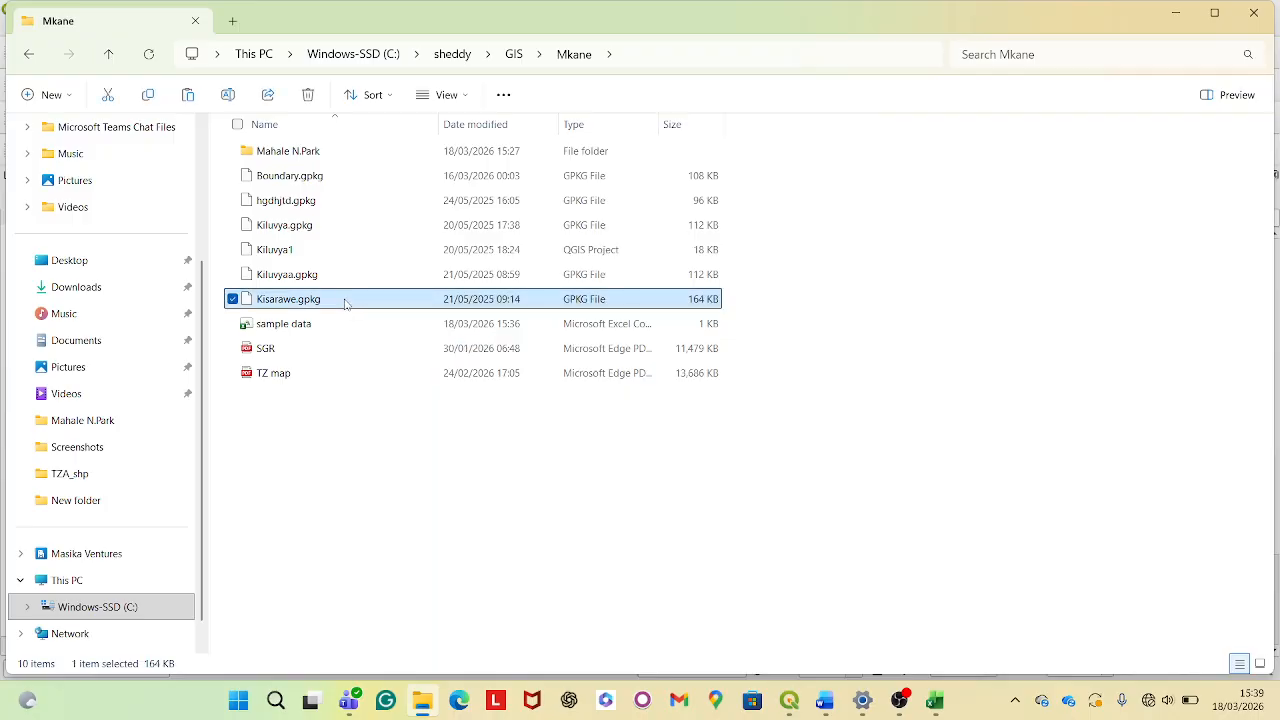
pyautogui.moveTo(346, 302); pyautogui.dragTo(631, 437)
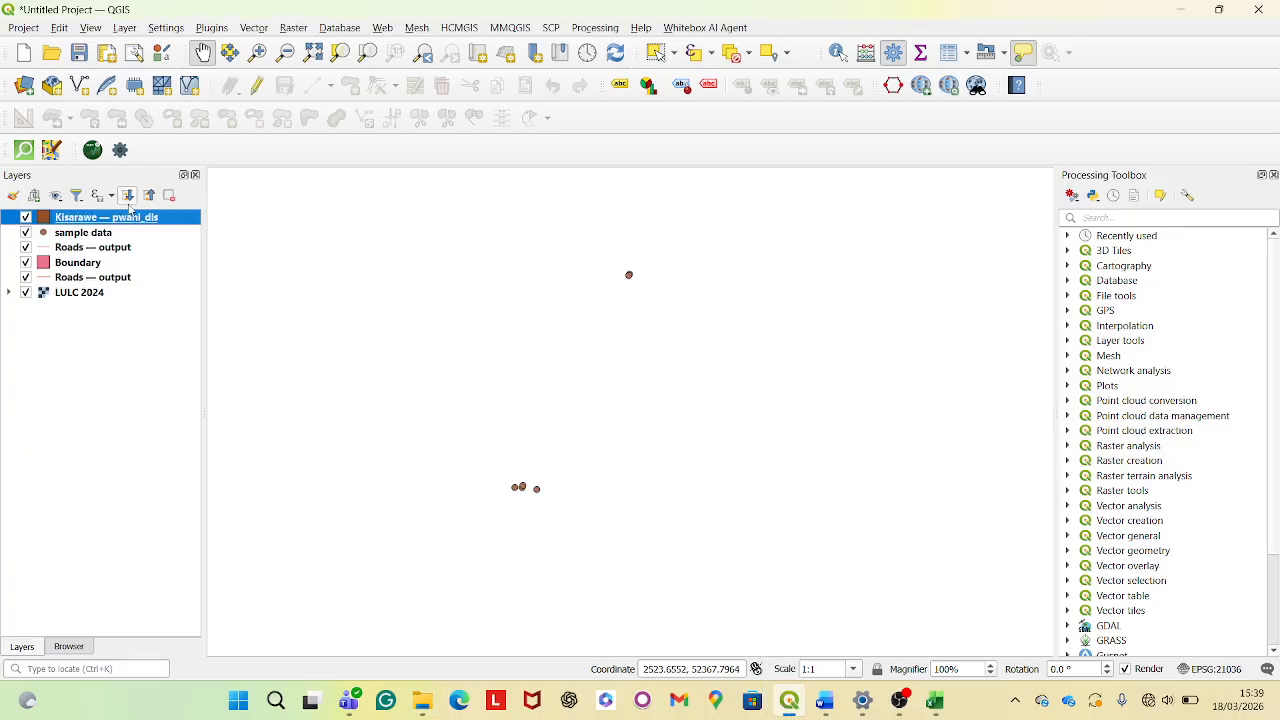
pyautogui.rightClick(134, 219)
pyautogui.click(156, 228)
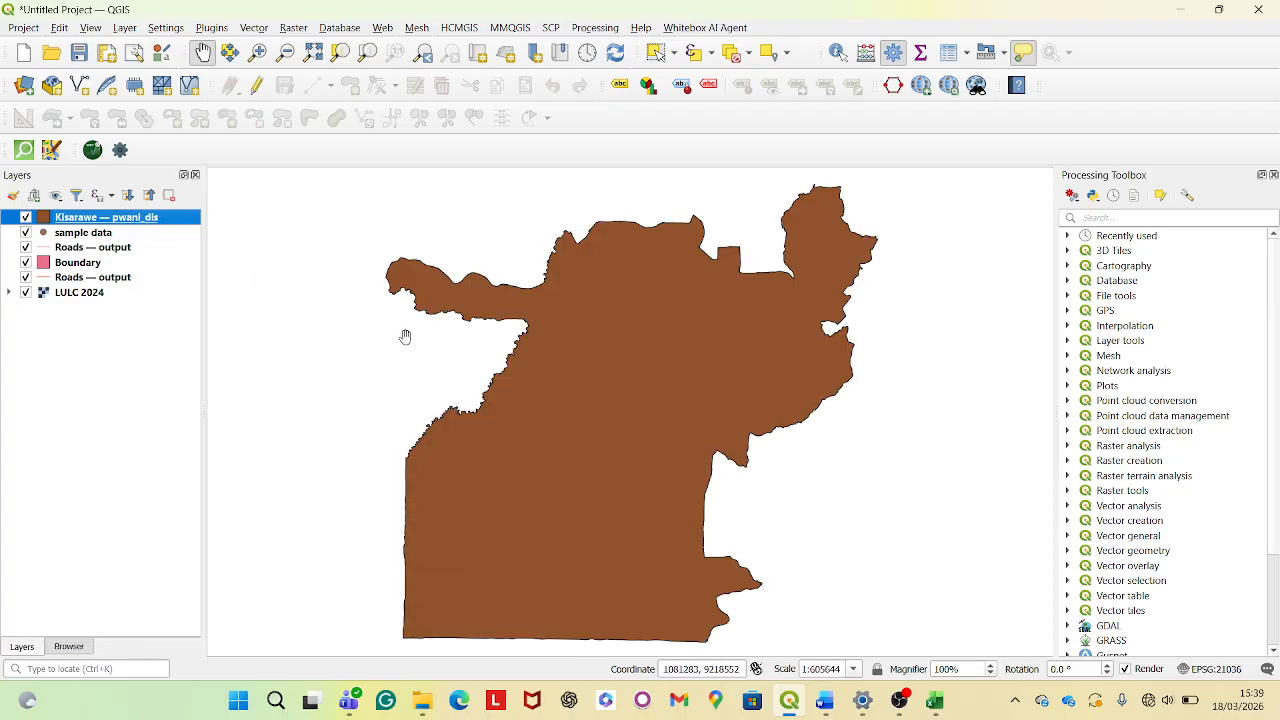
pyautogui.scroll(-2, 403, 337)
pyautogui.scroll(1, 474, 288)
pyautogui.scroll(1, 474, 288)
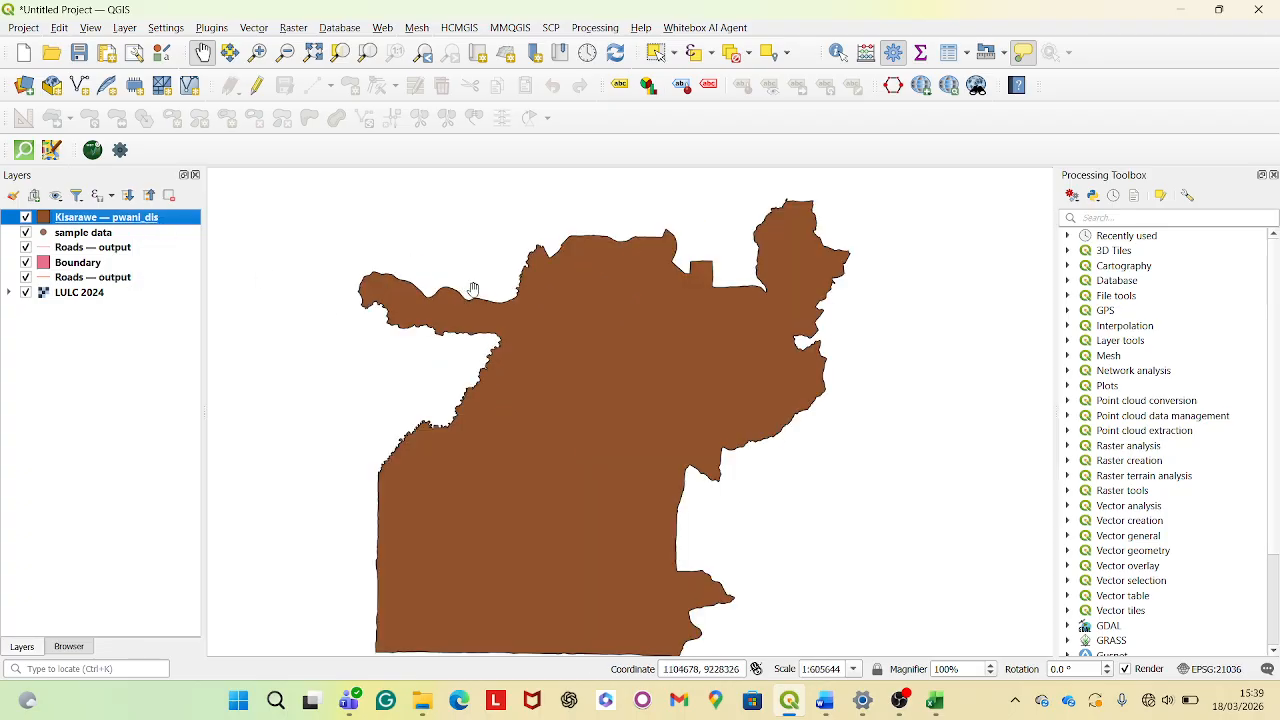
pyautogui.scroll(-2, 474, 288)
pyautogui.scroll(1, 474, 288)
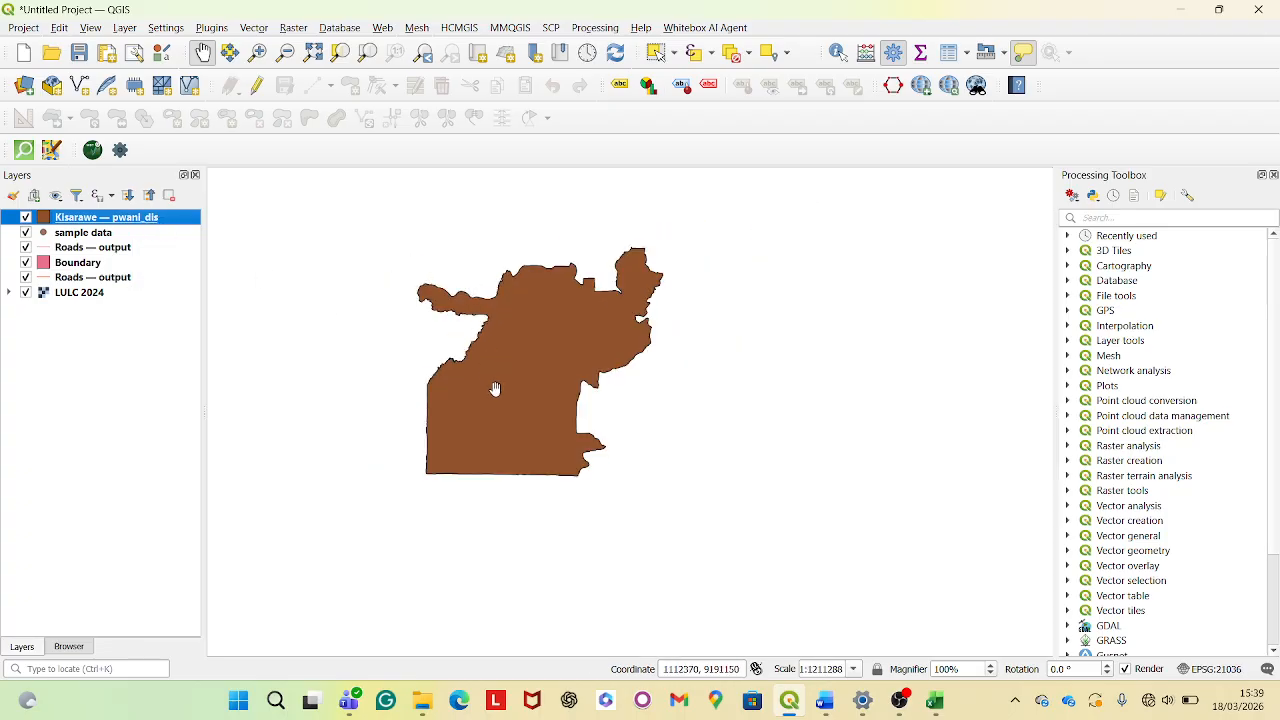
# Switch to File Explorer and add the gadm41_TZA_1 shapefile from the TZA_shp folder to the QGIS project
pyautogui.hotkey('alt', 'Tab')
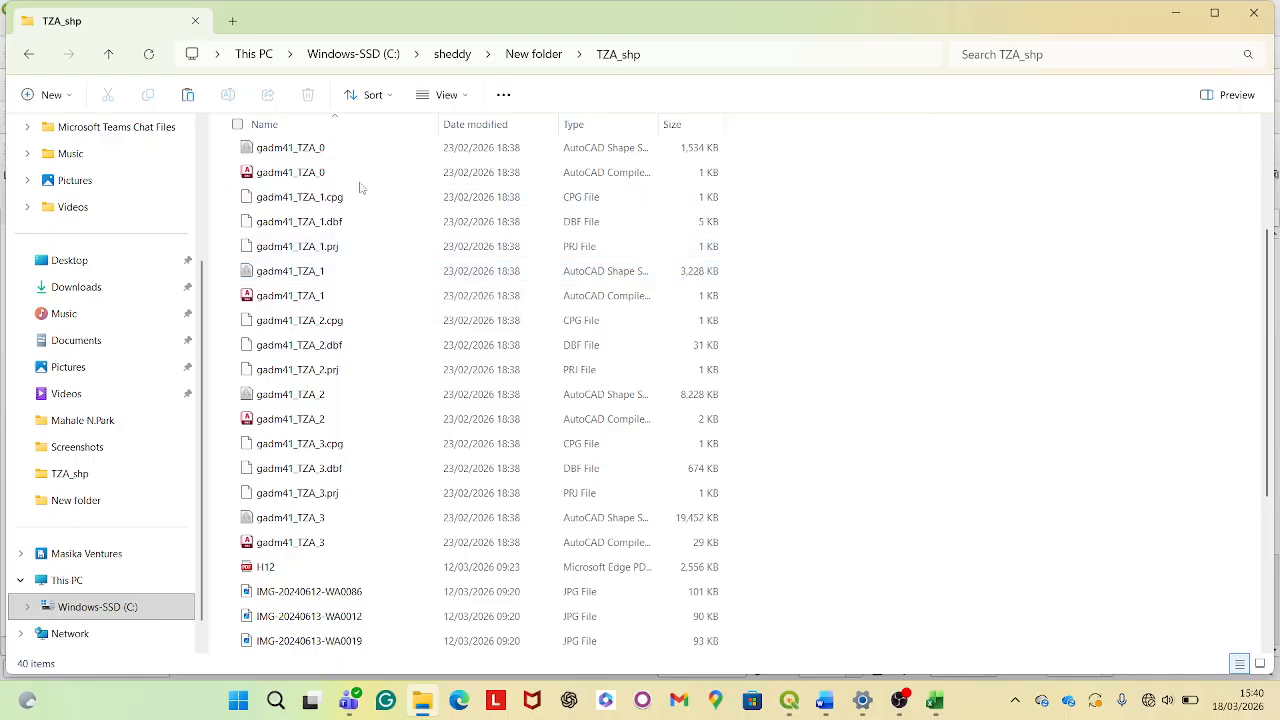
pyautogui.click(350, 277)
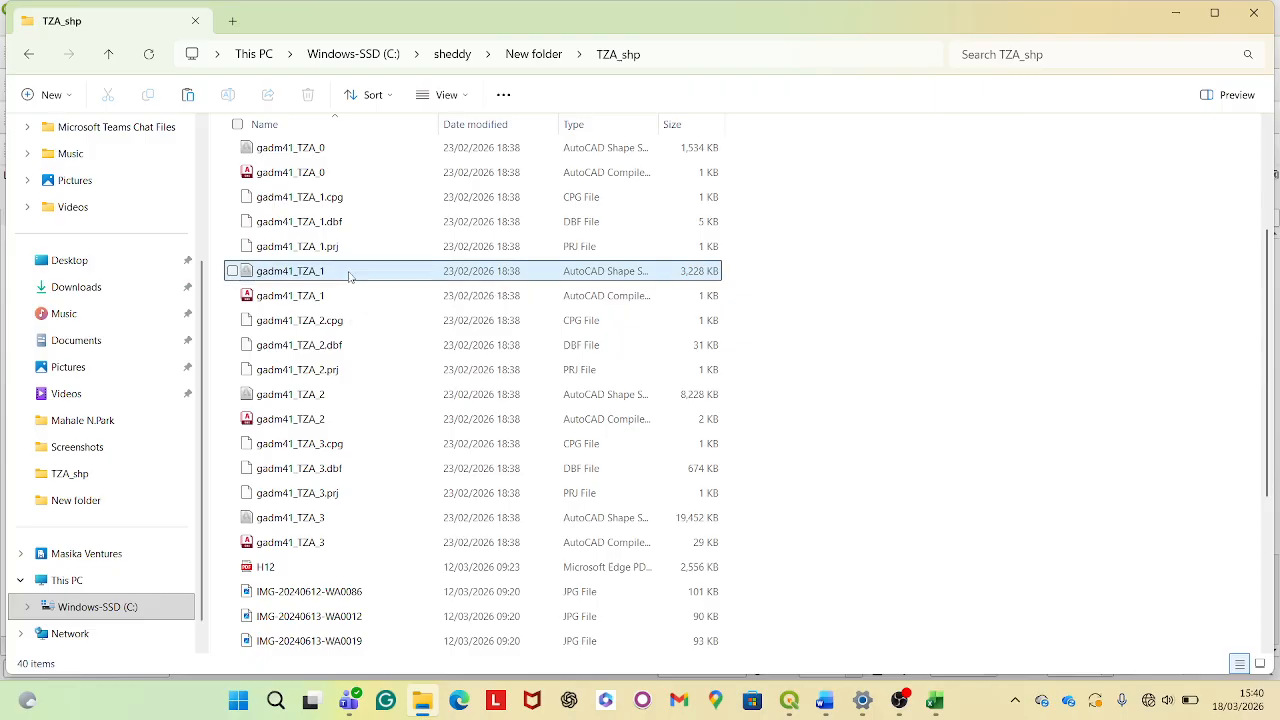
pyautogui.moveTo(349, 272); pyautogui.dragTo(568, 360)
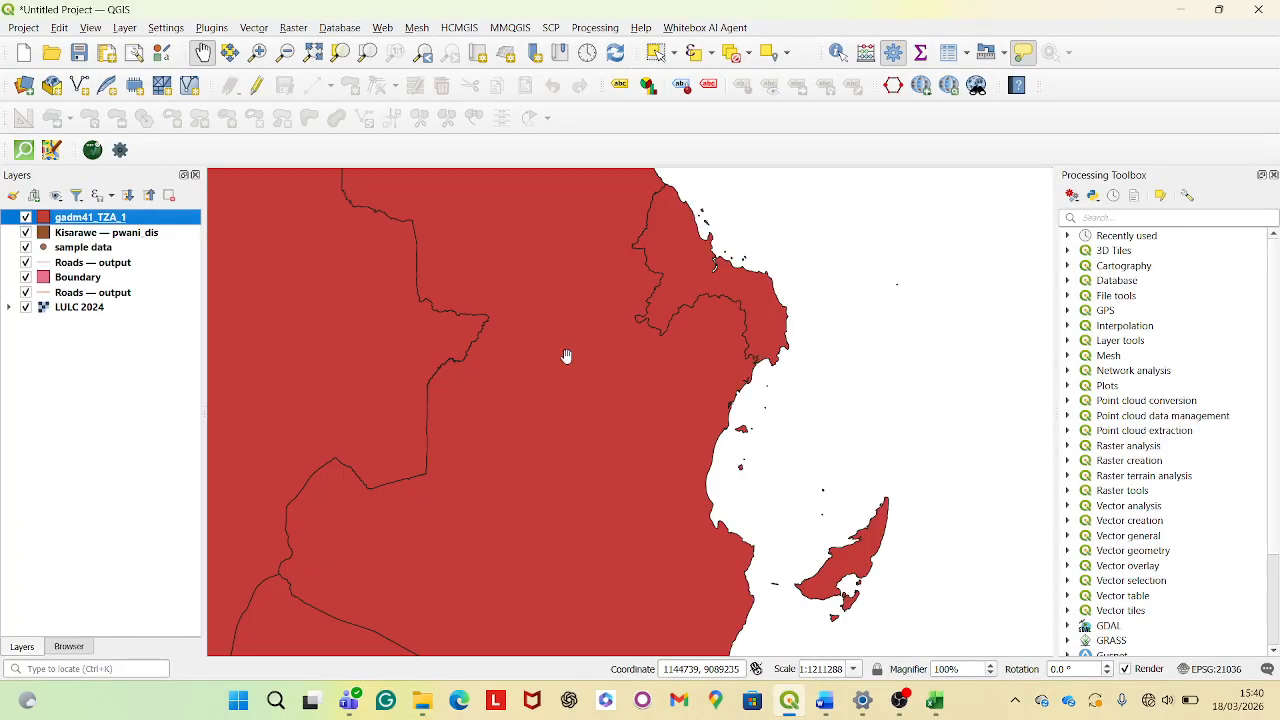
pyautogui.scroll(-2, 603, 375)
pyautogui.scroll(1, 673, 485)
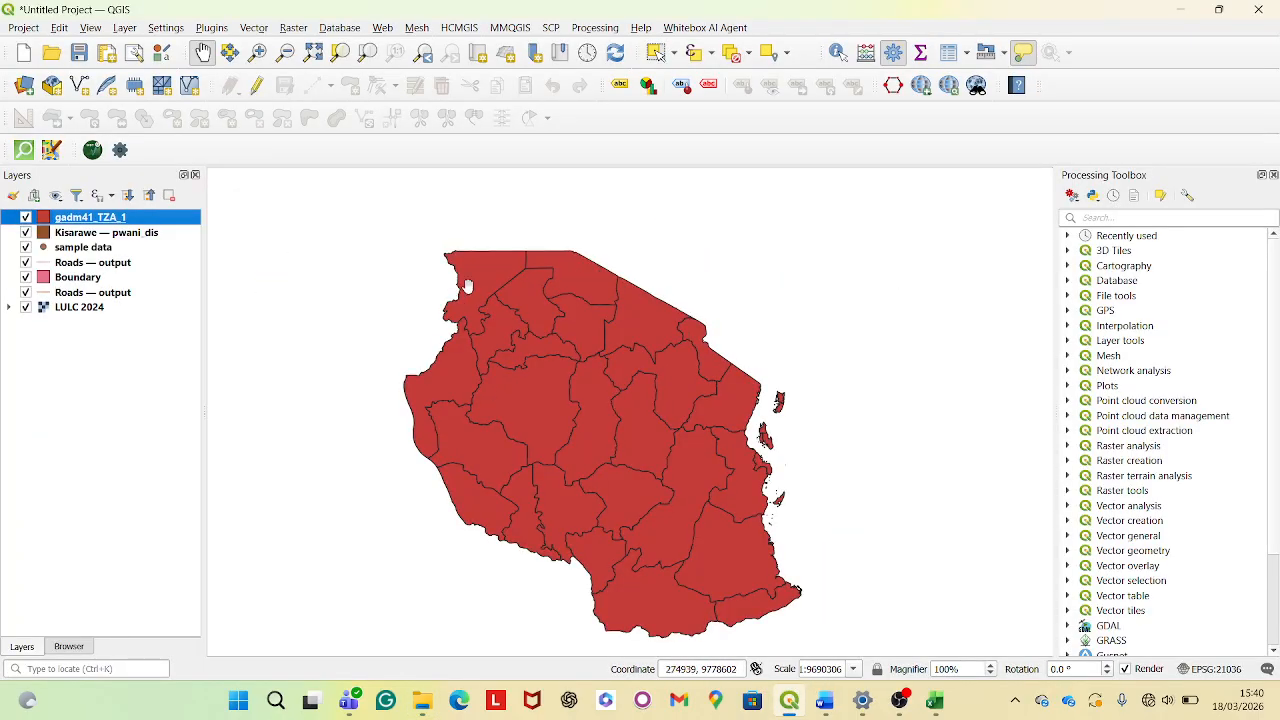
pyautogui.scroll(-2, 512, 362)
pyautogui.scroll(2, 582, 380)
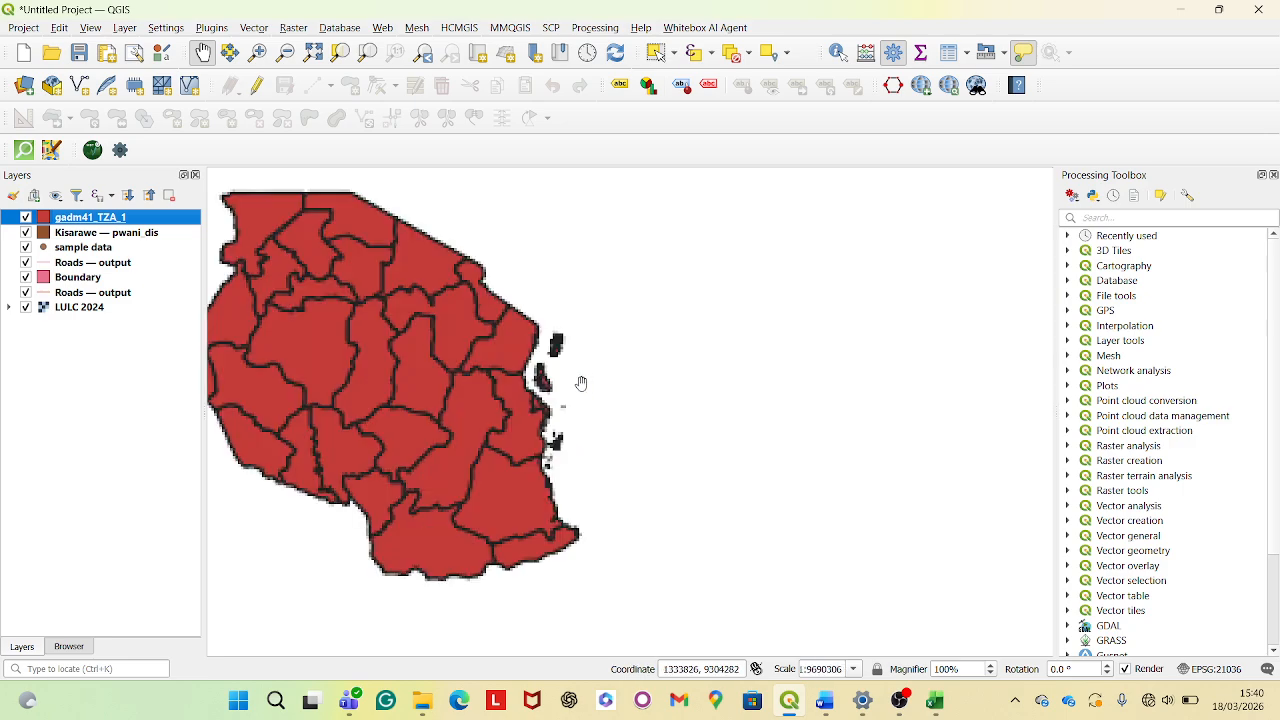
pyautogui.scroll(-1, 540, 442)
pyautogui.scroll(1, 482, 433)
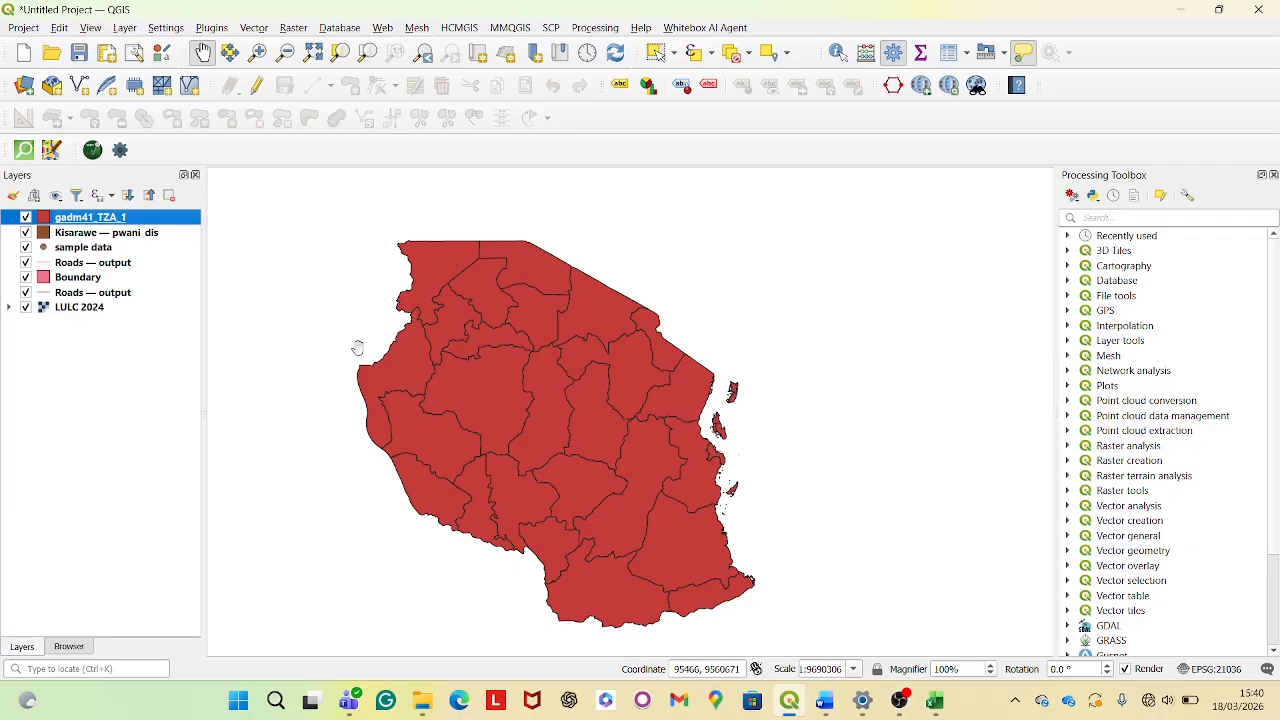
# Examine the source settings and the available symbology types in the gadm41_TZA_1 layer's properties, leaving the layer as it is
pyautogui.rightClick(139, 216)
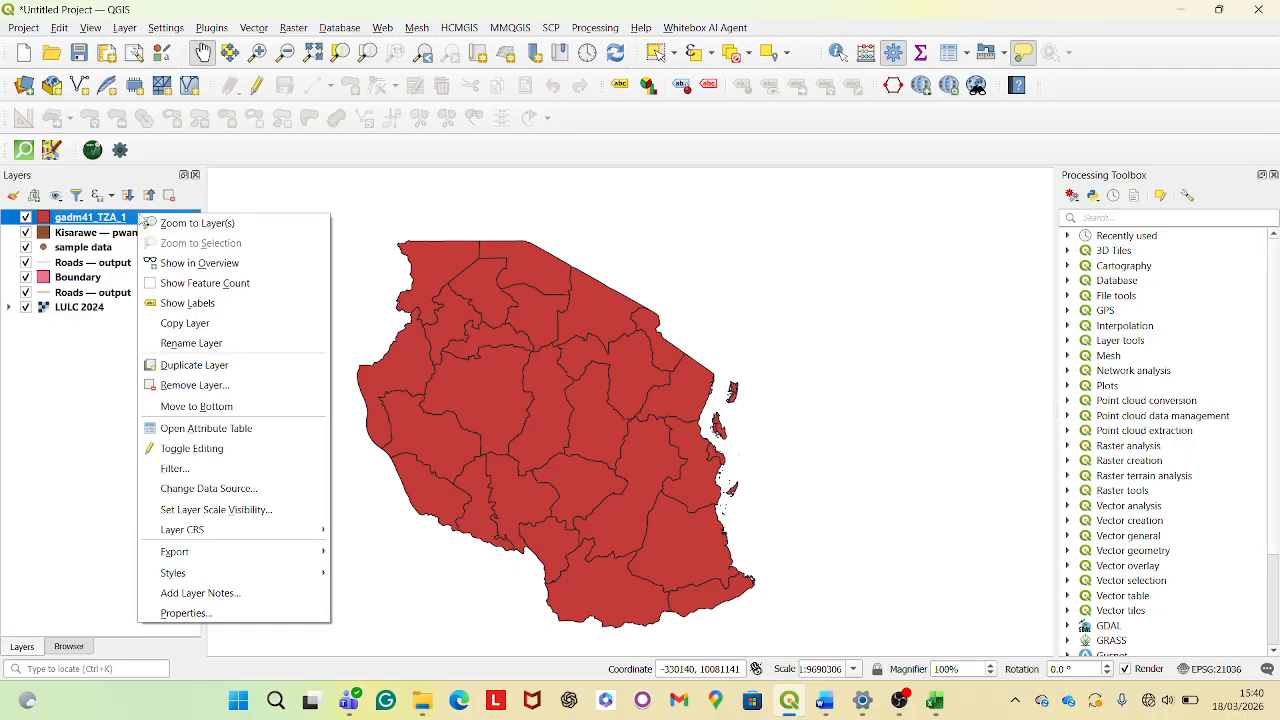
pyautogui.click(211, 613)
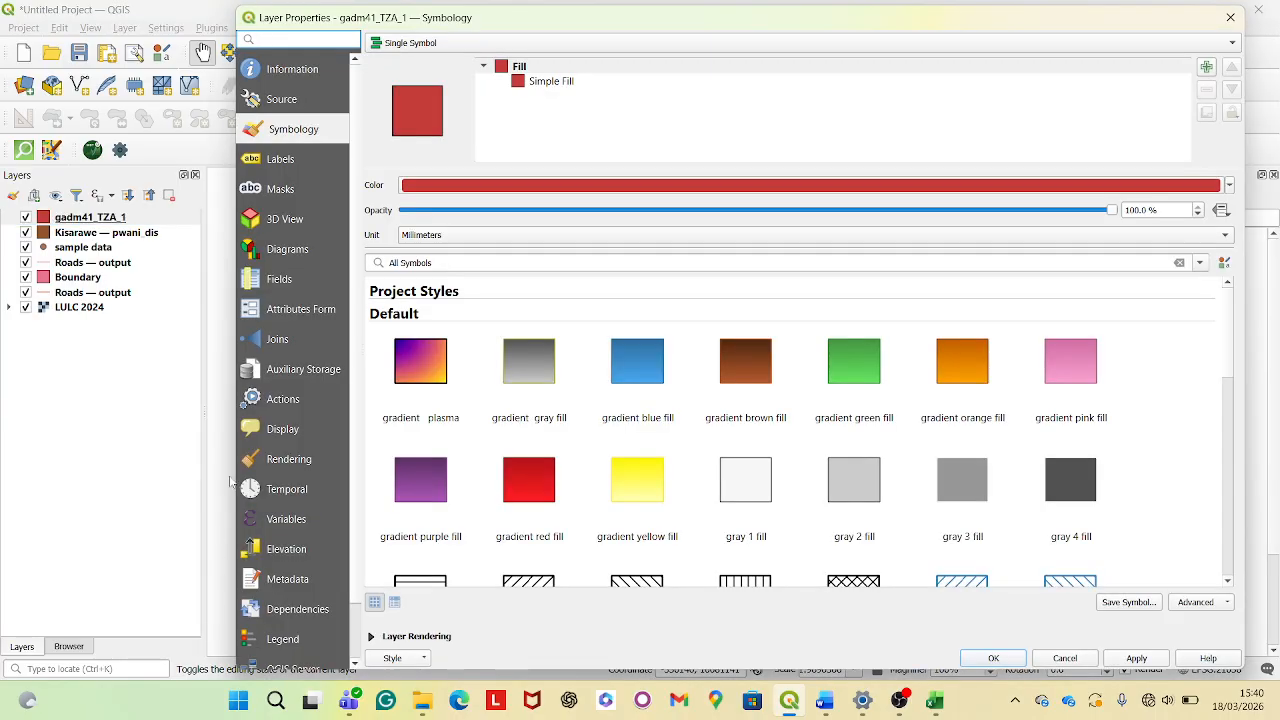
pyautogui.click(328, 76)
pyautogui.click(307, 101)
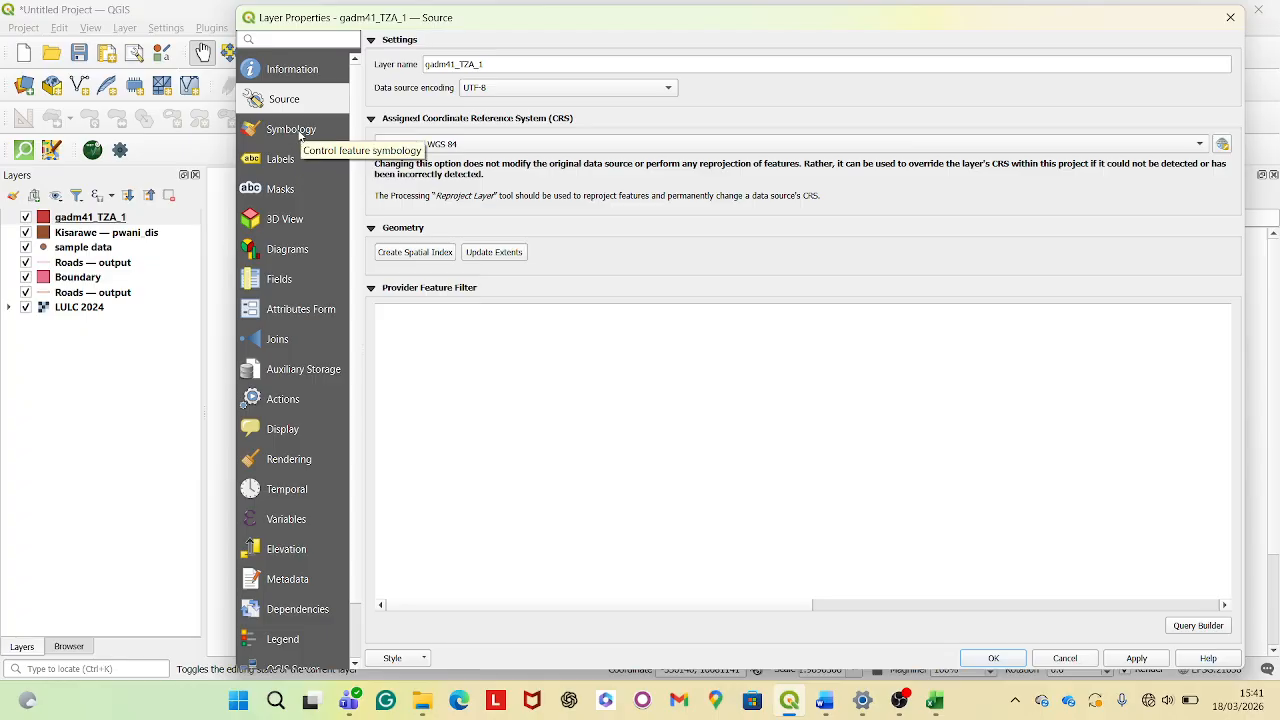
pyautogui.click(299, 134)
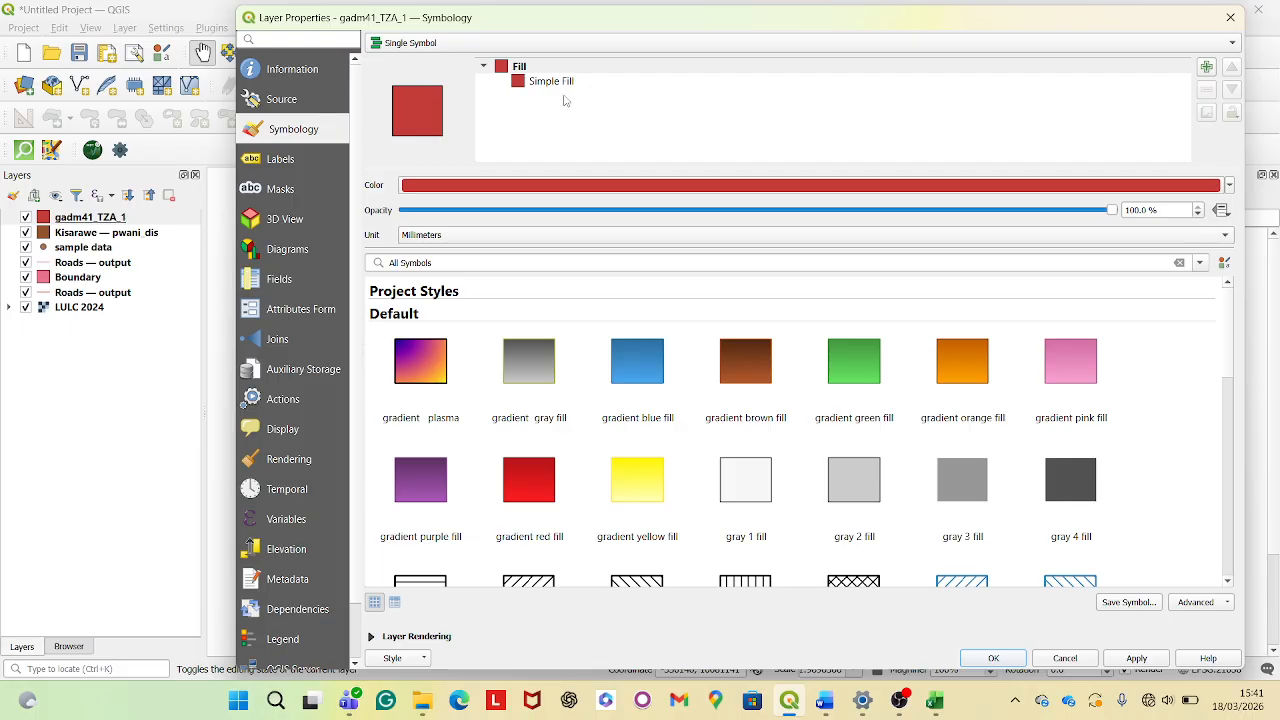
pyautogui.click(688, 43)
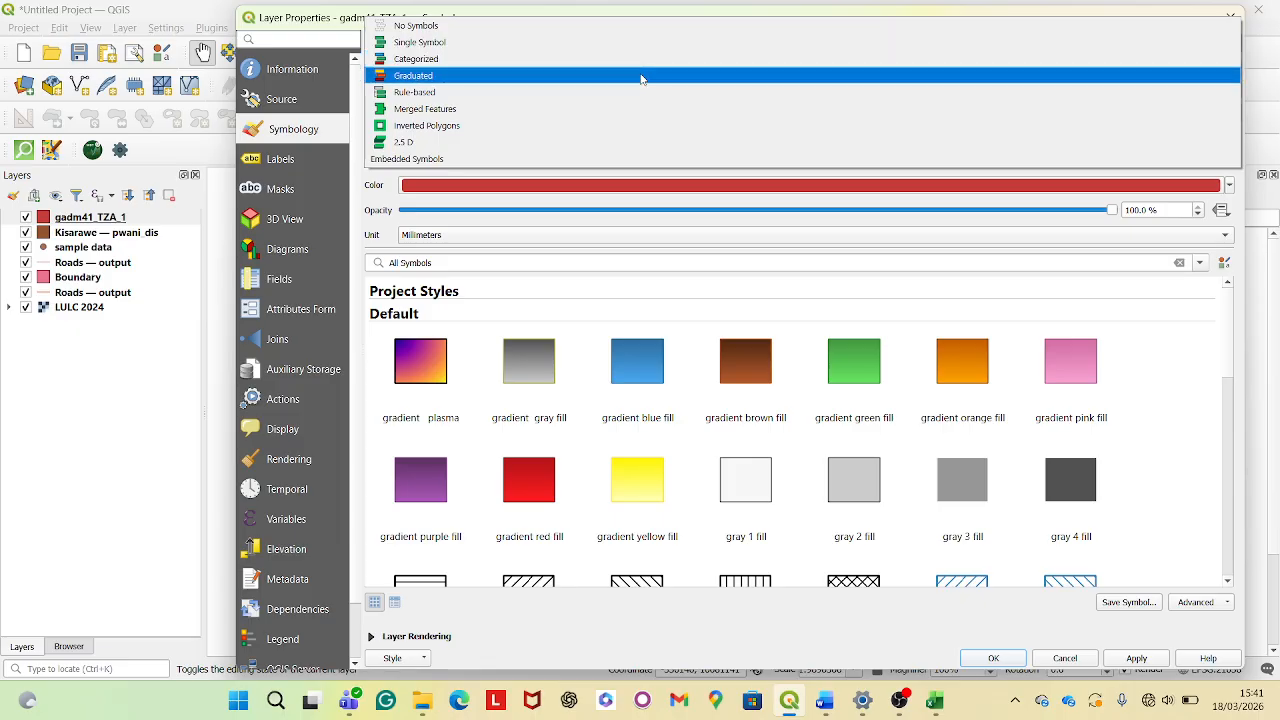
pyautogui.click(1226, 322)
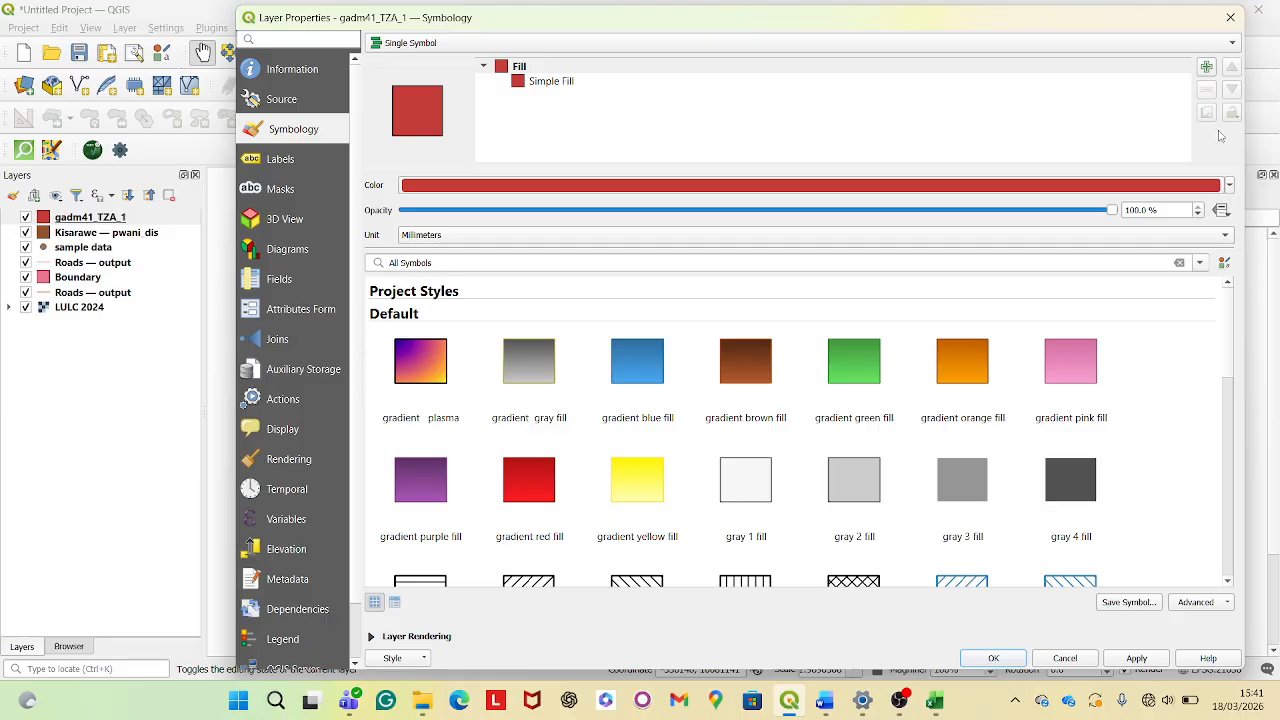
pyautogui.click(1234, 17)
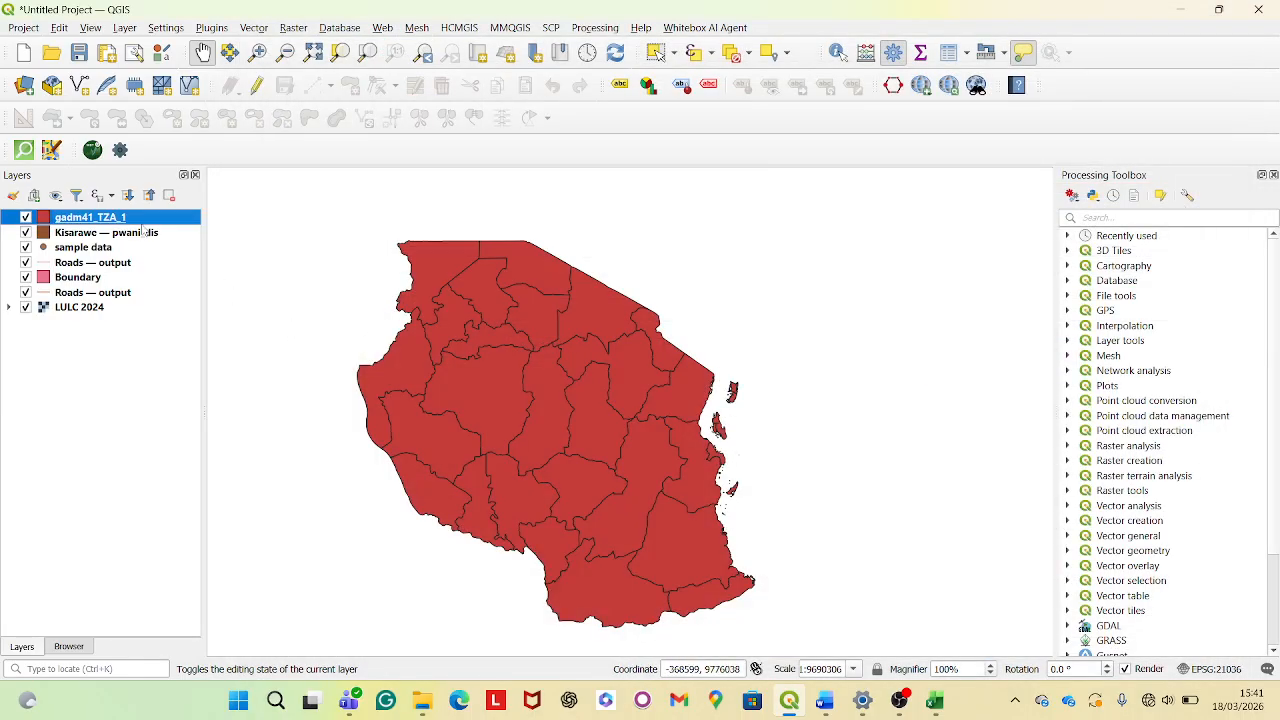
# Review the attribute table of gadm41_TZA_1 to see which field holds the region names, and close it
pyautogui.rightClick(143, 228)
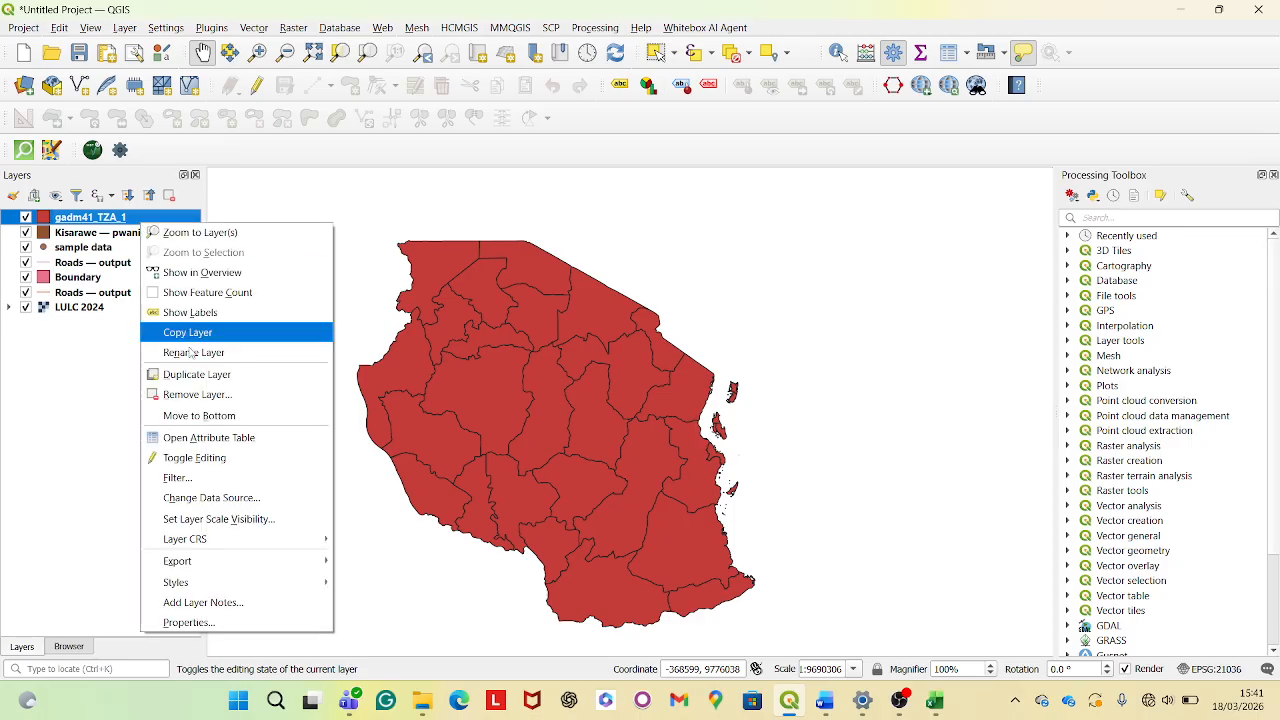
pyautogui.click(231, 439)
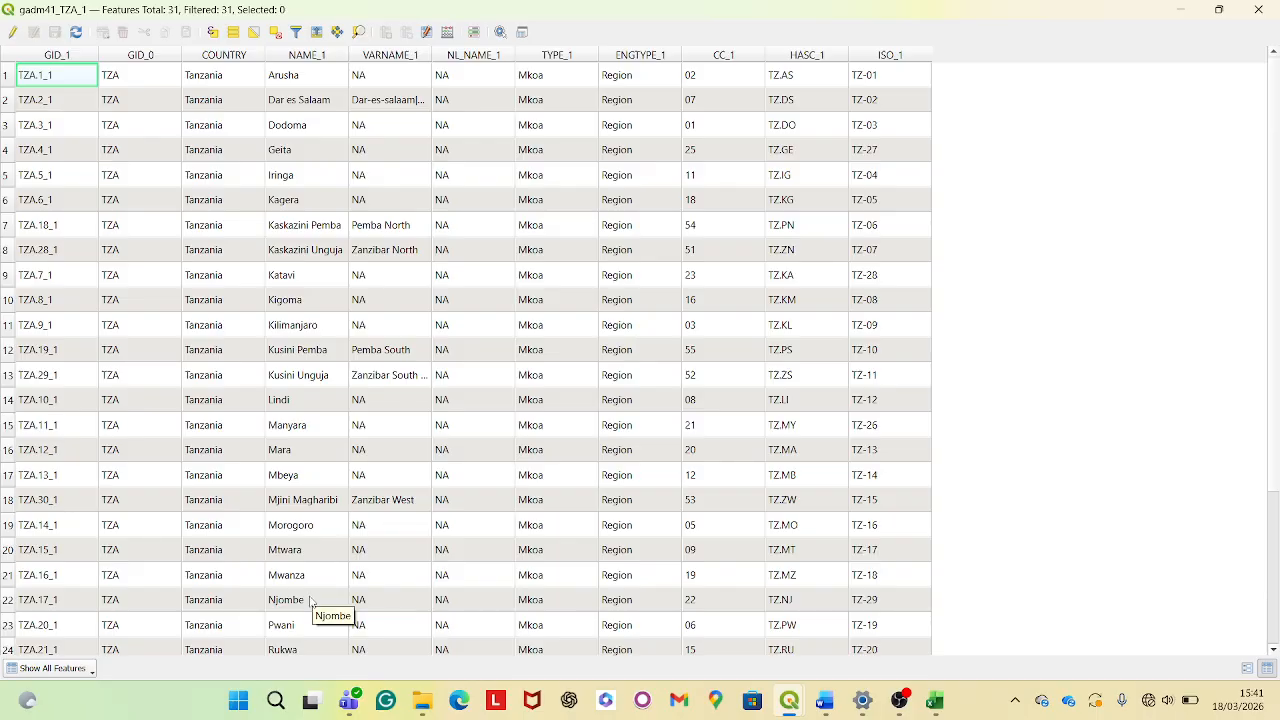
pyautogui.scroll(-1, 306, 578)
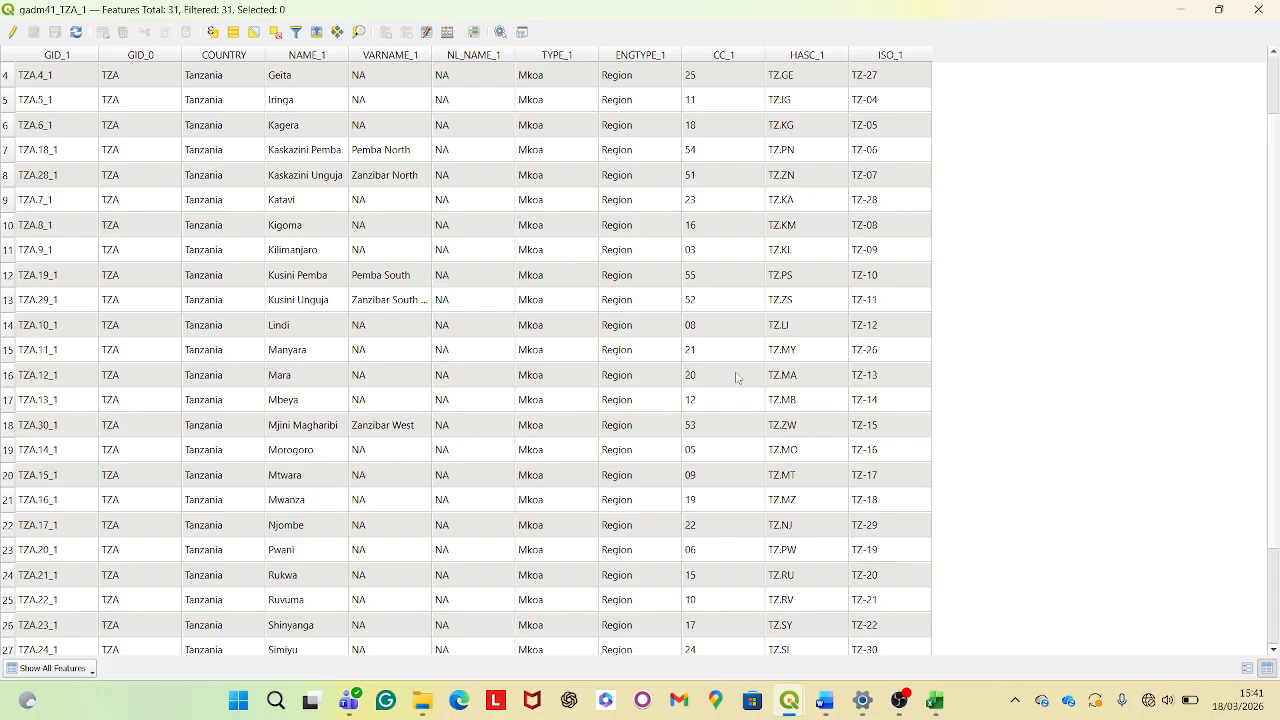
pyautogui.click(1258, 9)
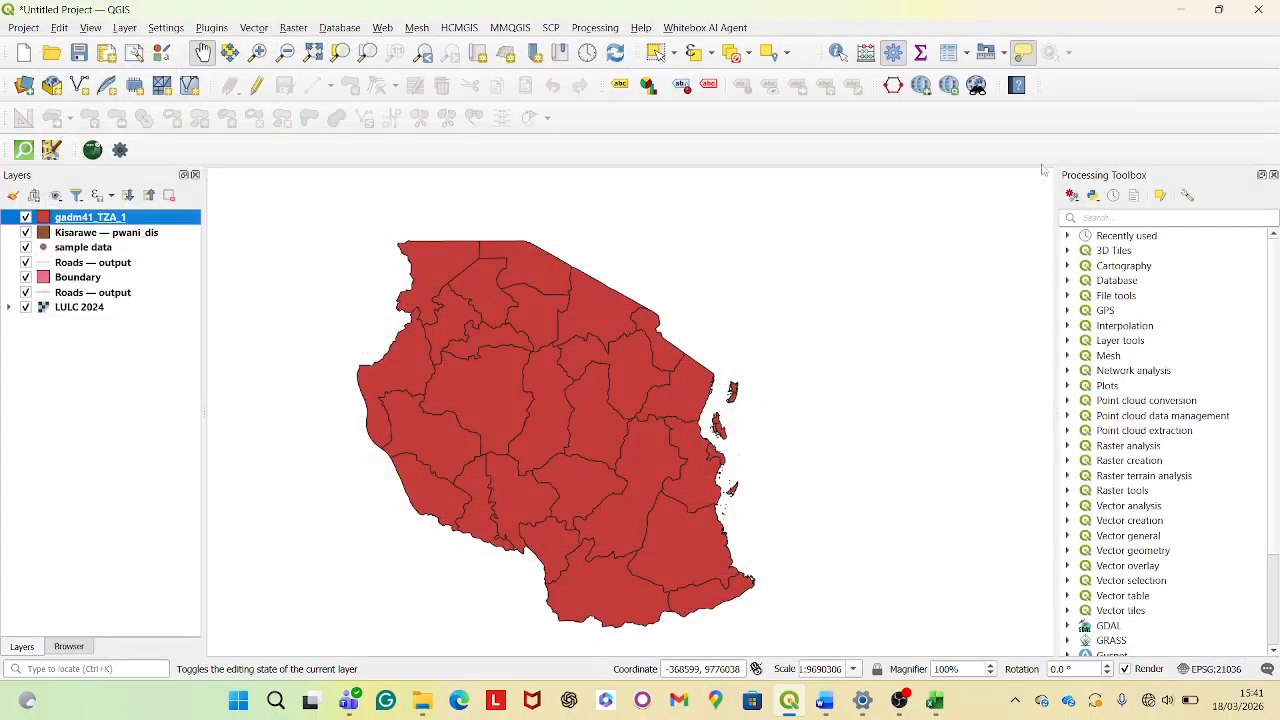
# Set the gadm41_TZA_1 layer's symbology to Categorized with NAME_1 as the value
pyautogui.rightClick(124, 217)
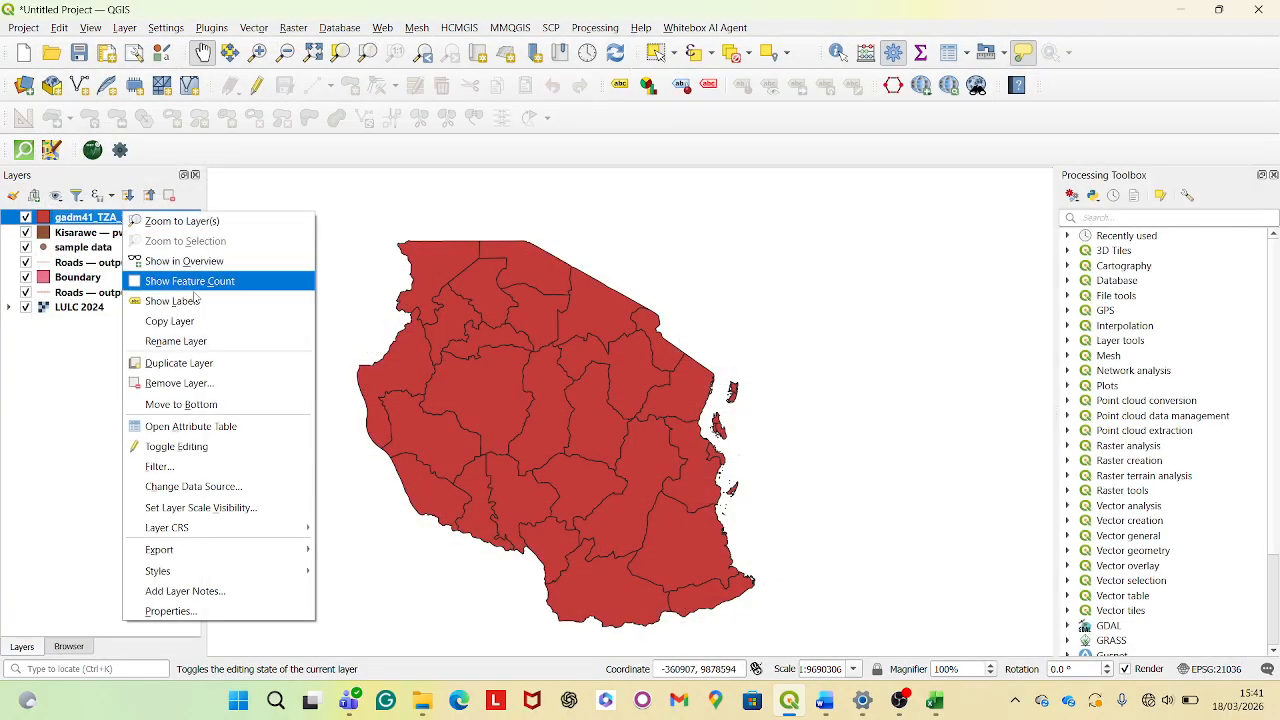
pyautogui.click(230, 610)
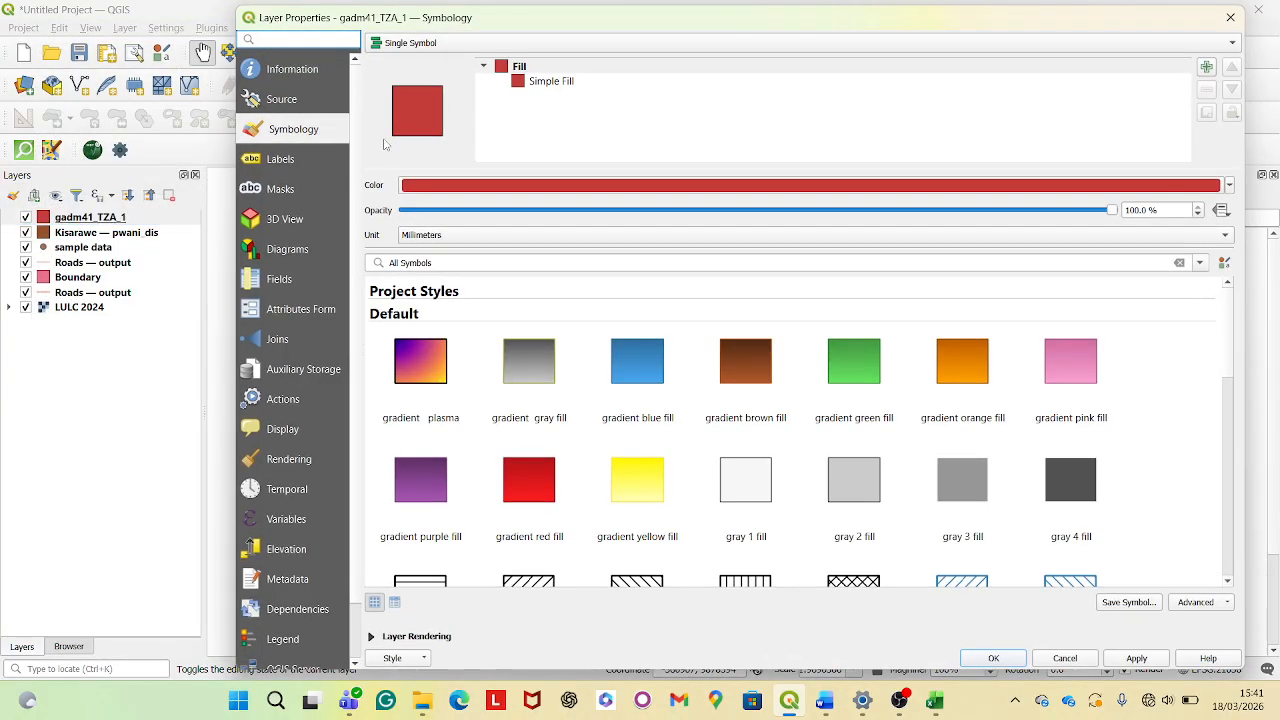
pyautogui.click(484, 44)
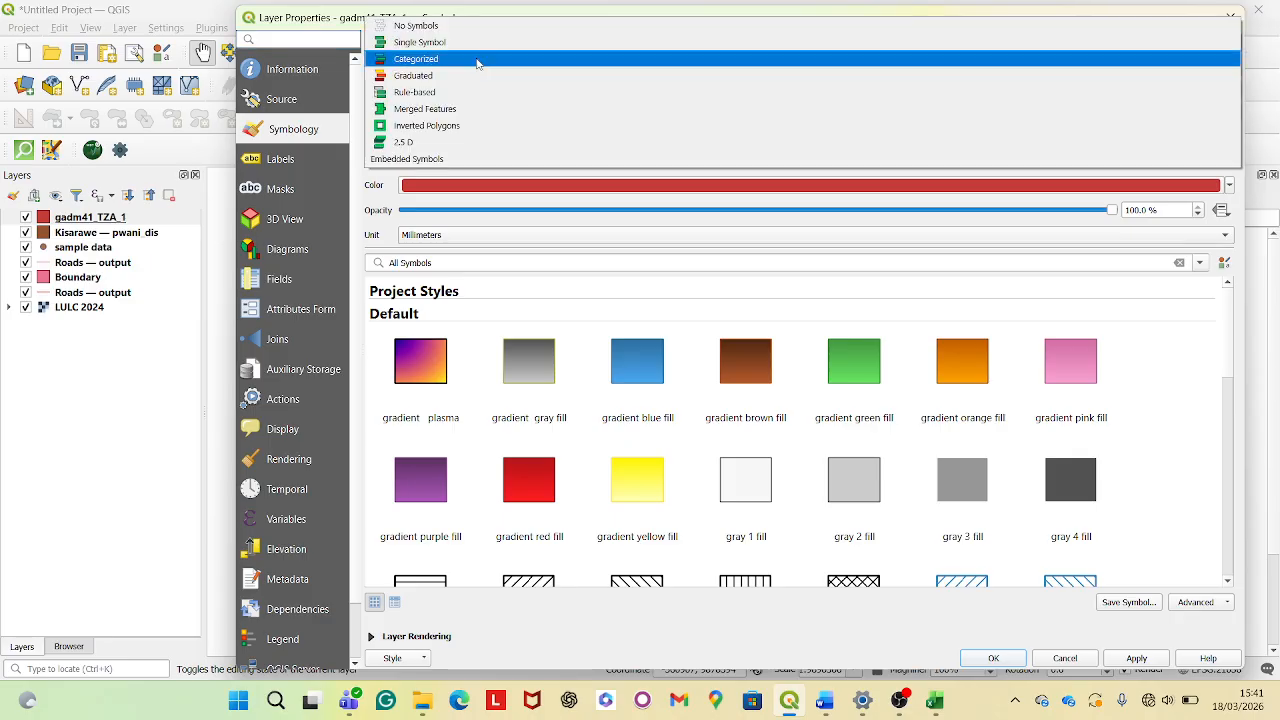
pyautogui.click(477, 60)
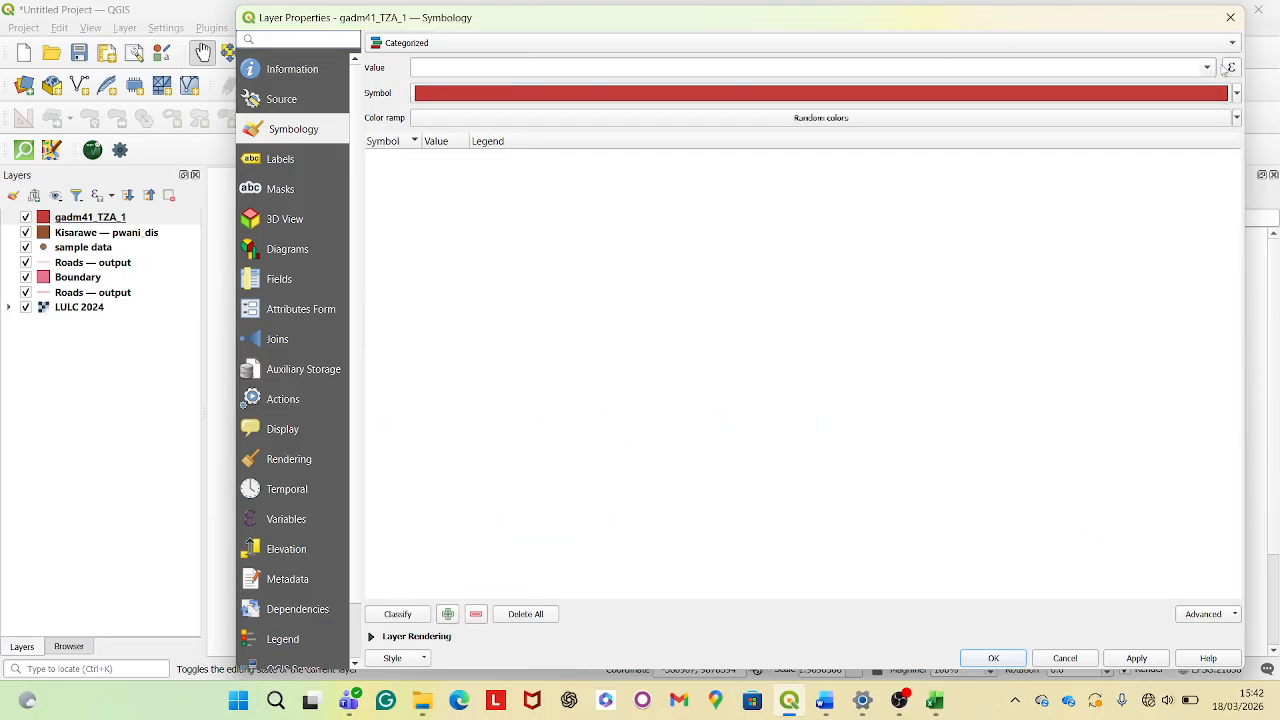
pyautogui.click(1209, 68)
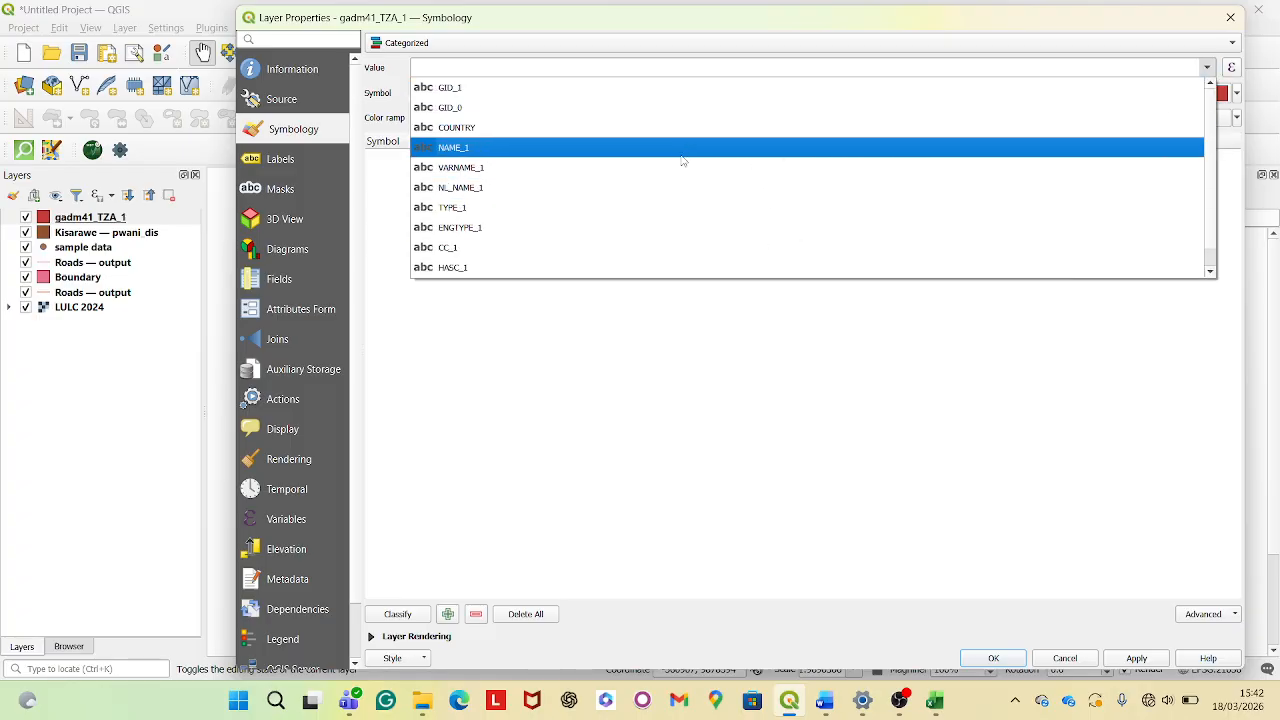
pyautogui.click(622, 150)
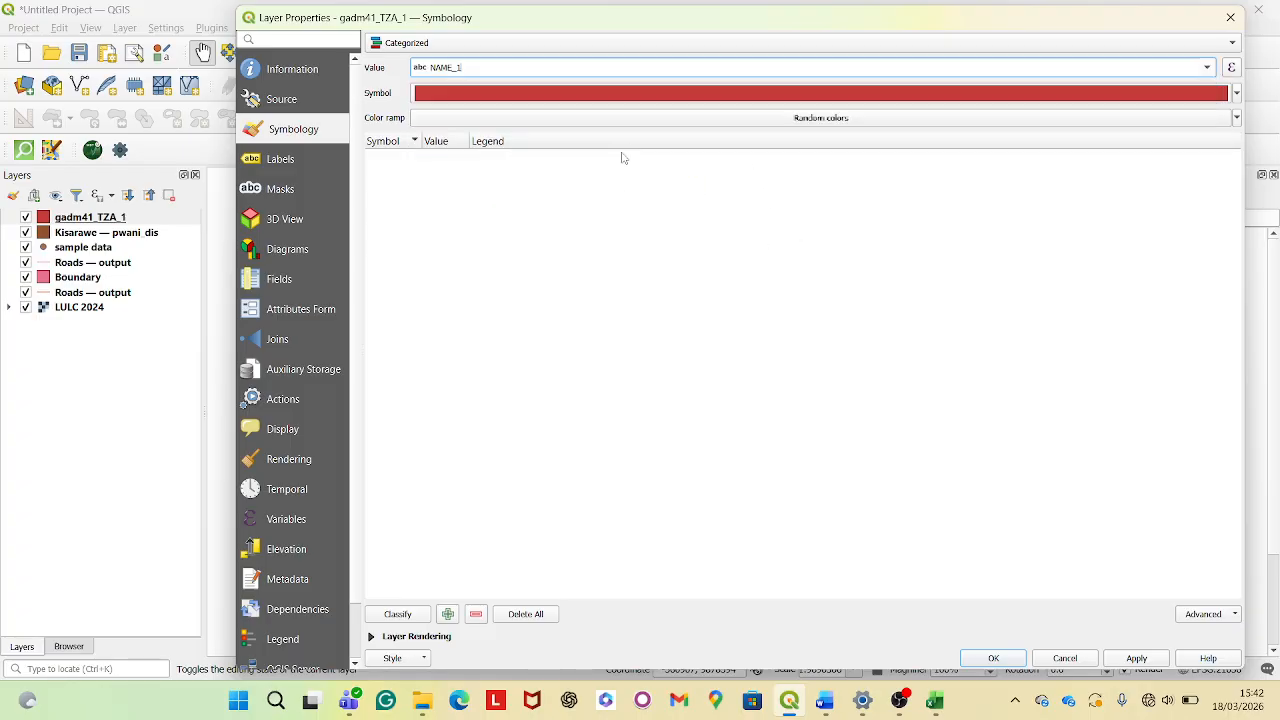
# Classify the regions by name using the random color ramp and apply the symbology to the layer
pyautogui.click(862, 122)
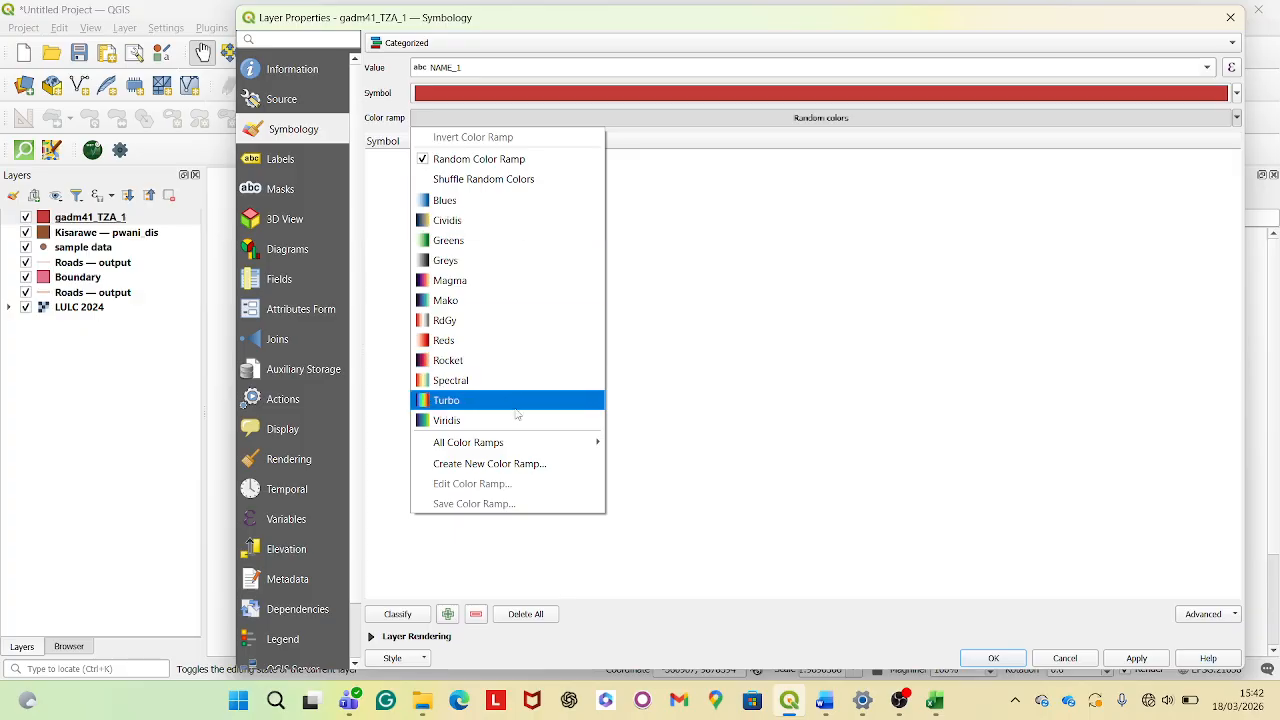
pyautogui.click(986, 227)
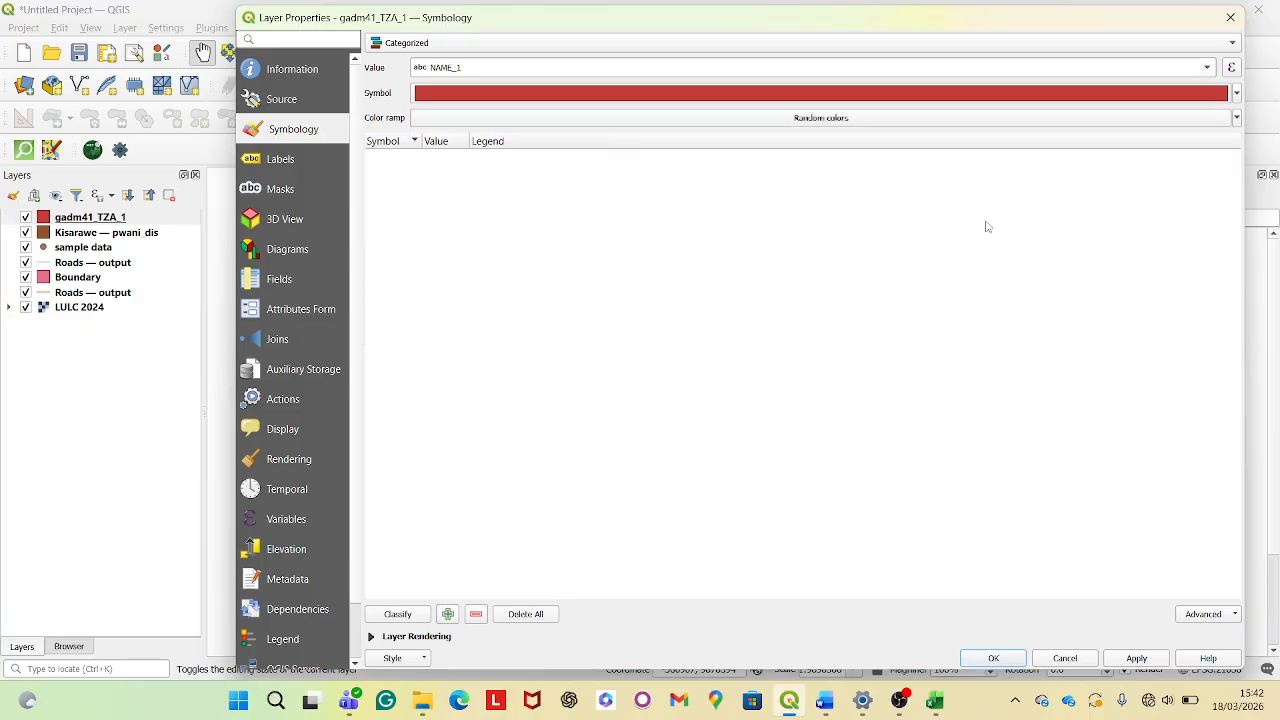
pyautogui.click(398, 614)
pyautogui.scroll(-1, 467, 381)
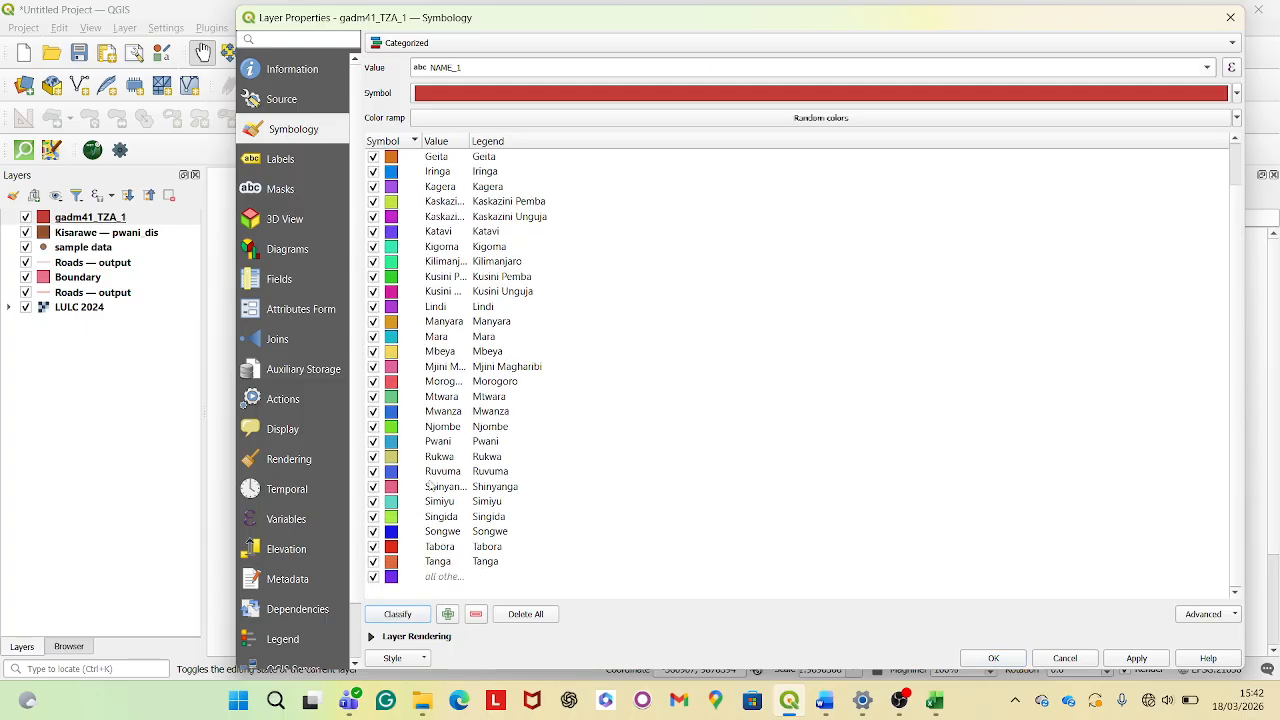
pyautogui.scroll(1, 430, 484)
pyautogui.scroll(-1, 430, 484)
pyautogui.click(1024, 660)
# Examine the coloured regions on the map and read through the region legend entries of gadm41_TZA_1
pyautogui.scroll(2, 564, 398)
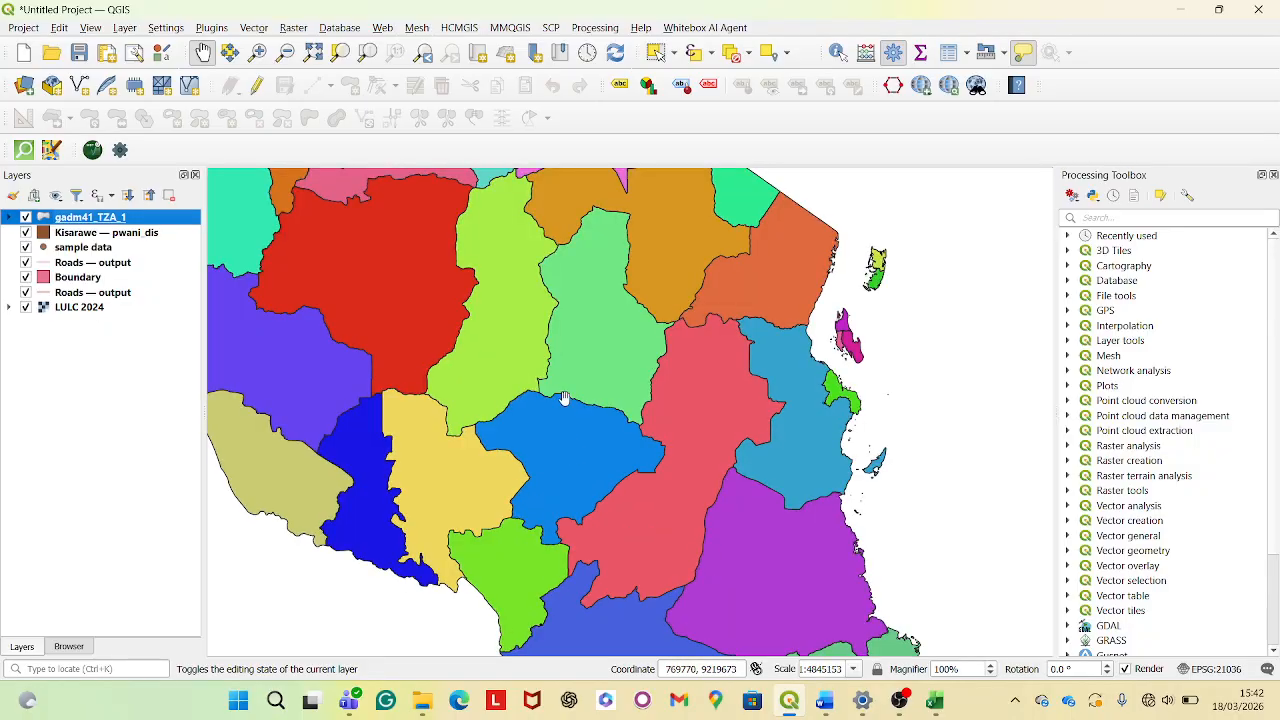
pyautogui.scroll(-2, 564, 398)
pyautogui.scroll(2, 486, 300)
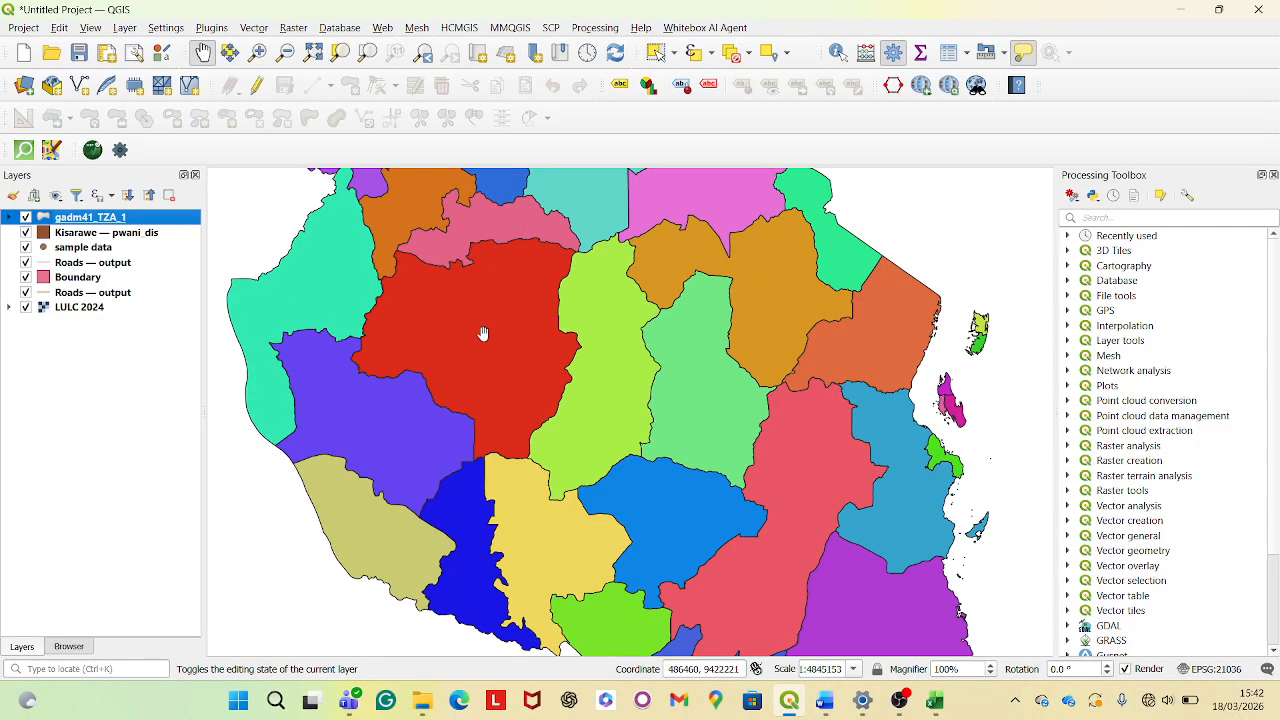
pyautogui.scroll(-1, 482, 333)
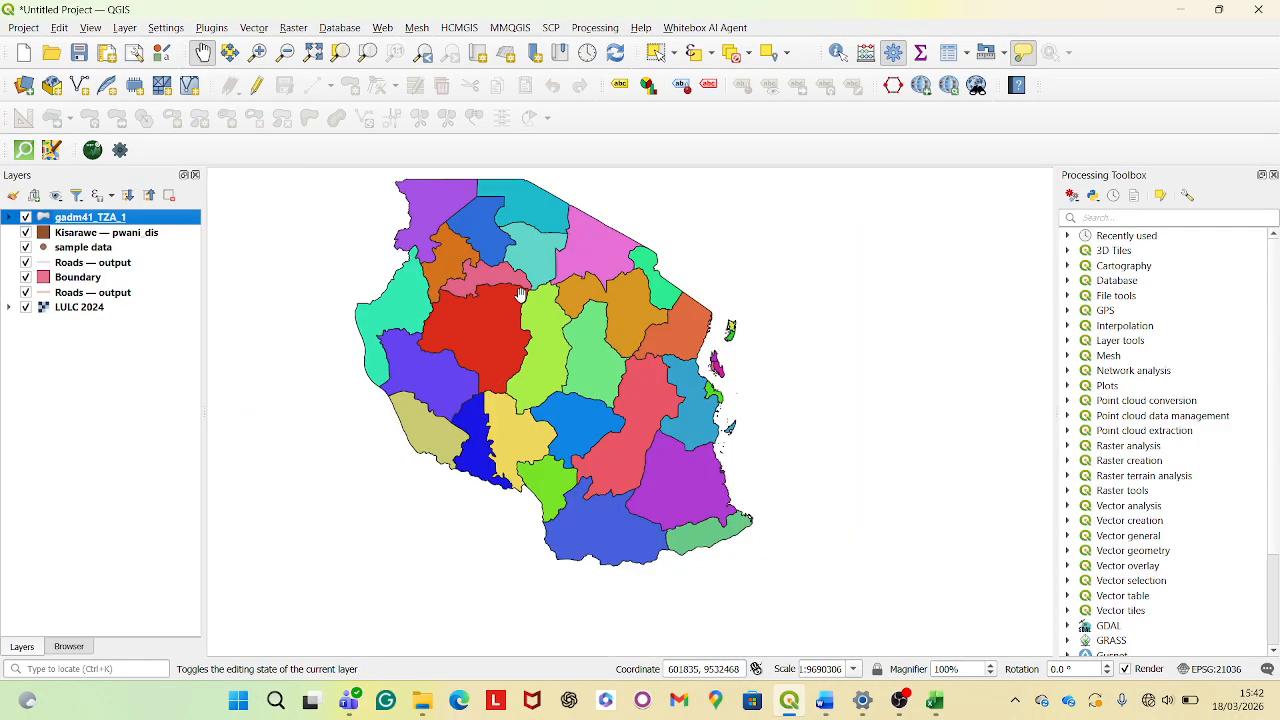
pyautogui.scroll(1, 520, 295)
pyautogui.scroll(-1, 553, 302)
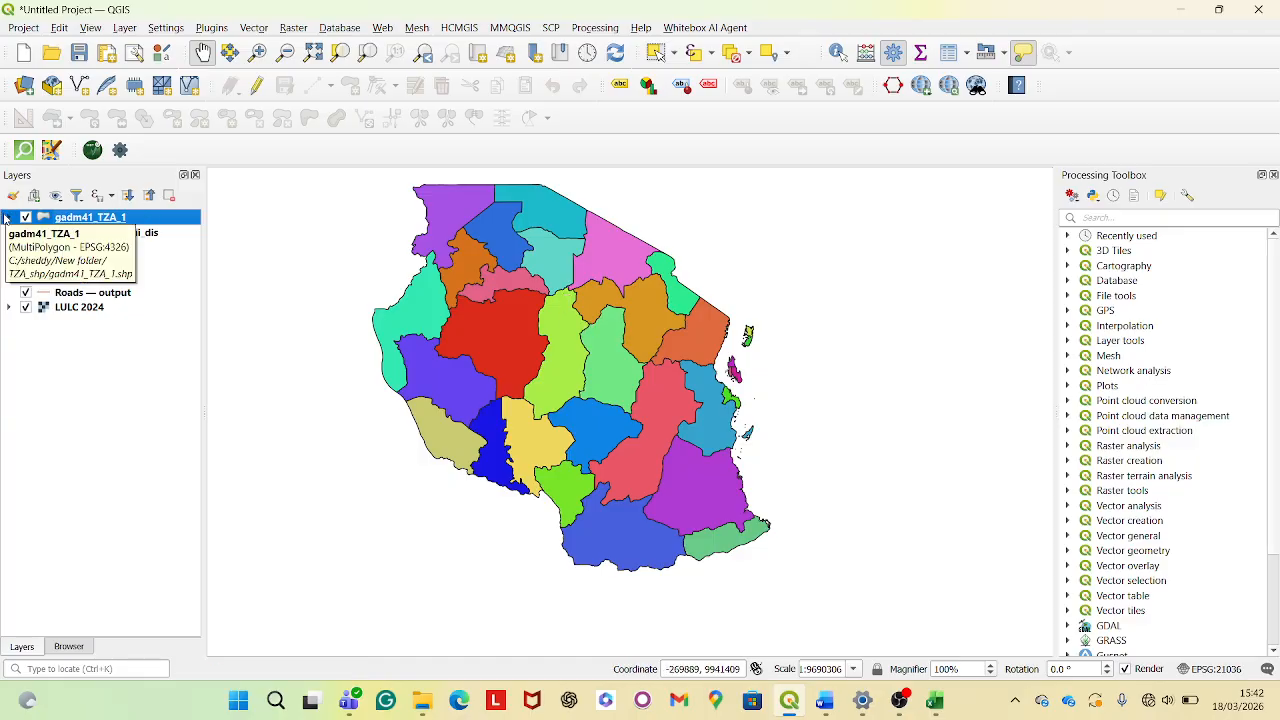
pyautogui.click(7, 217)
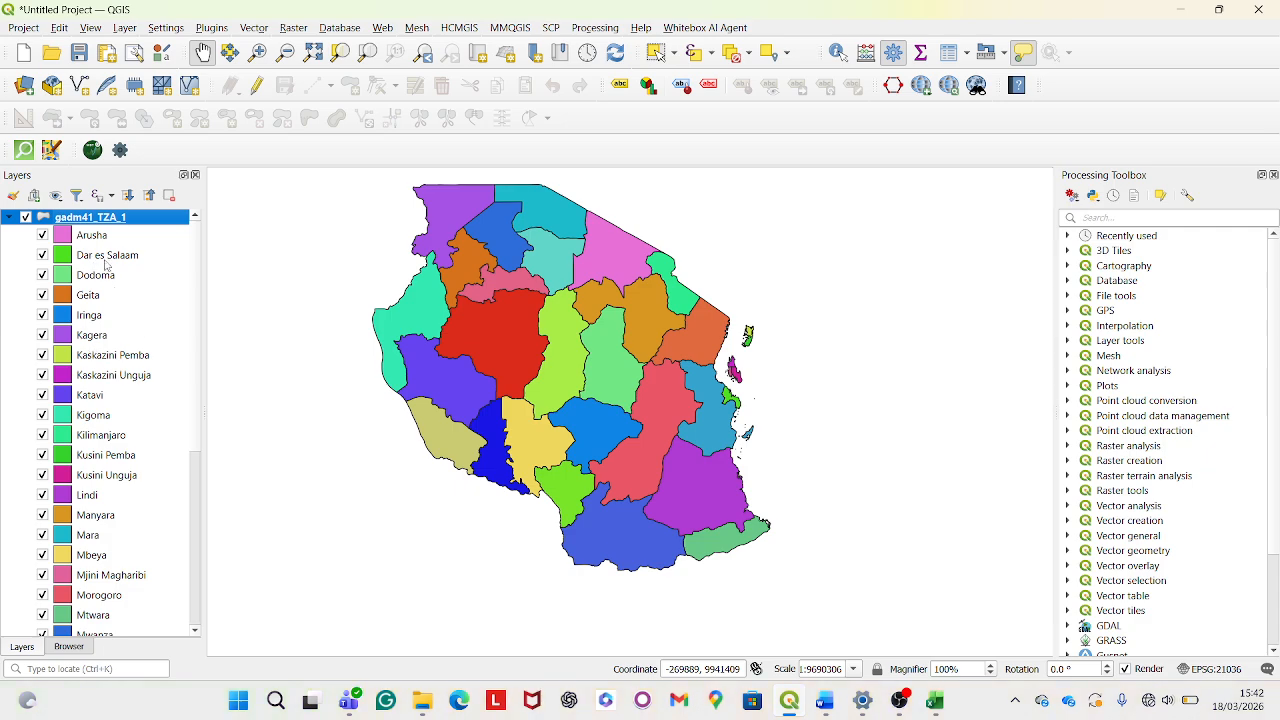
pyautogui.scroll(-7, 108, 285)
pyautogui.scroll(3, 103, 512)
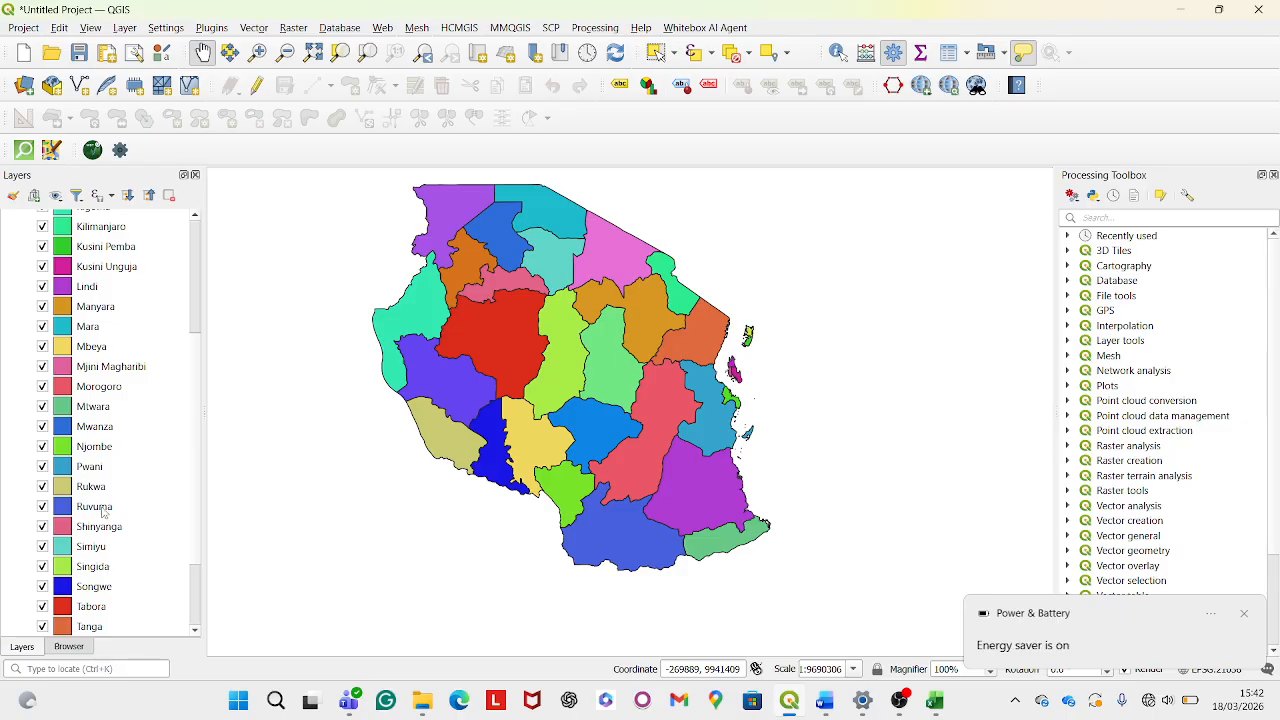
pyautogui.scroll(5, 108, 507)
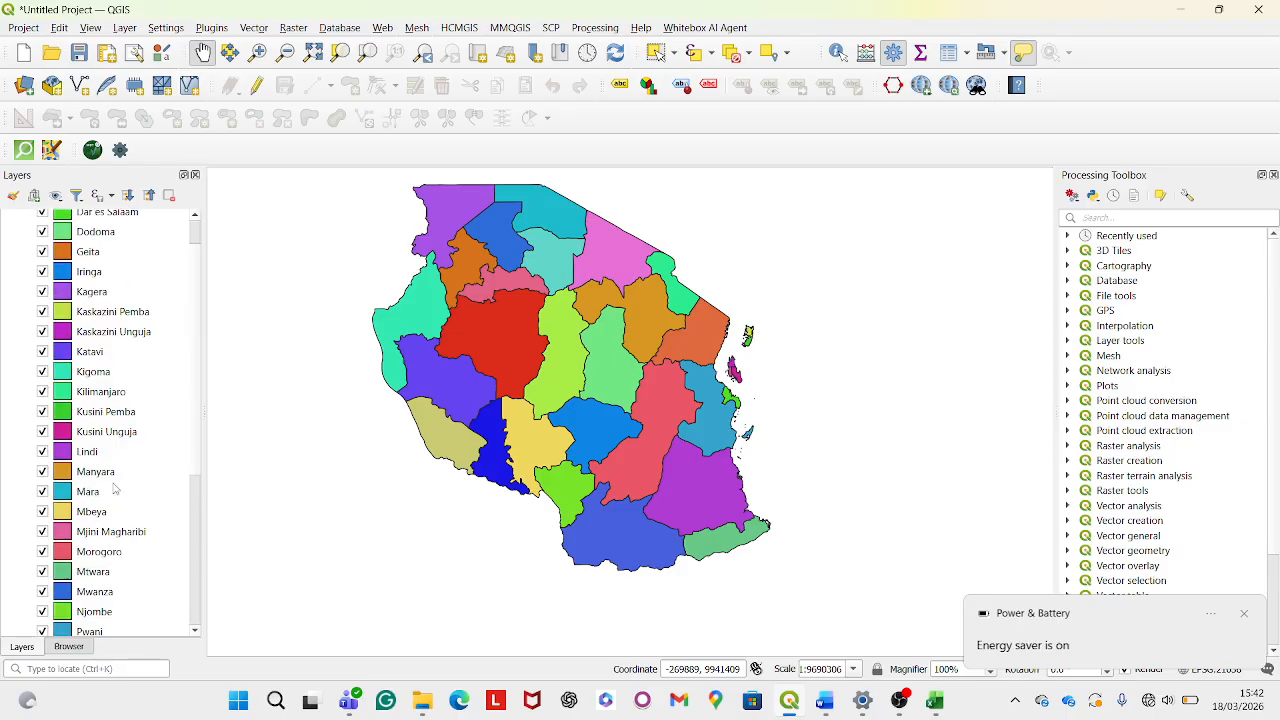
pyautogui.scroll(1, 63, 225)
pyautogui.click(63, 218)
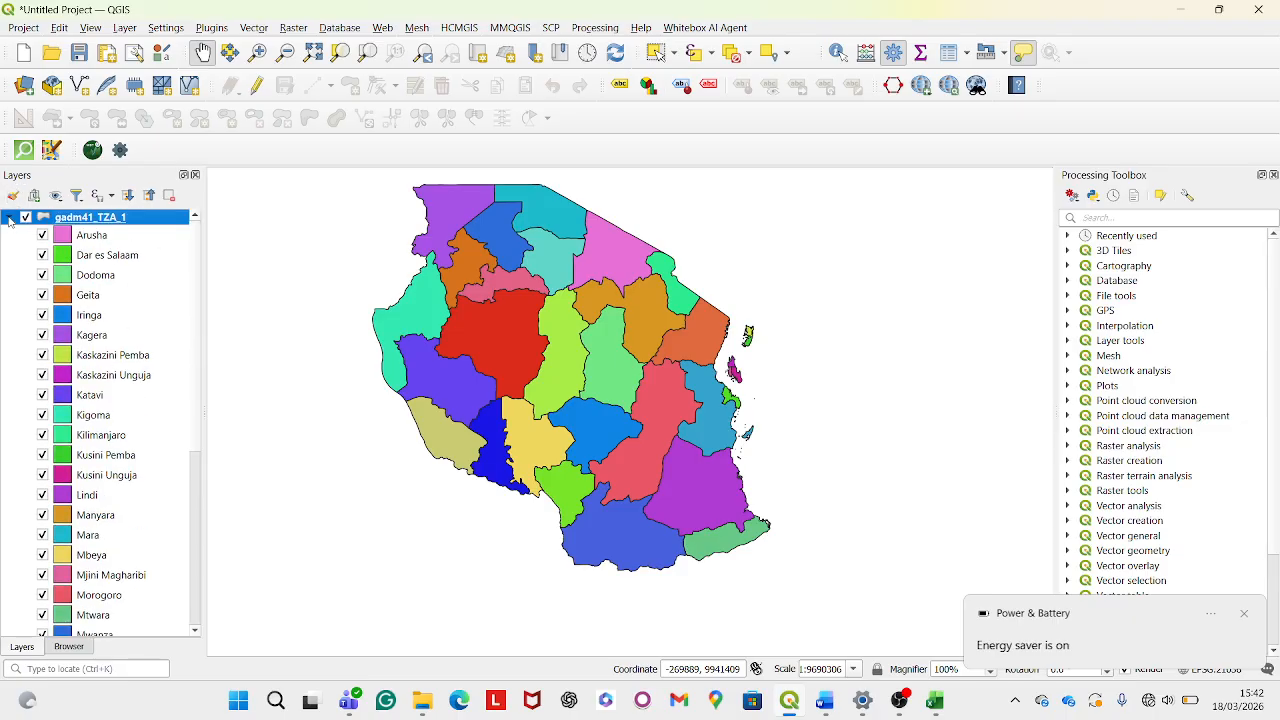
pyautogui.click(8, 217)
# Turn on Single Labels for the gadm41_TZA_1 layer with NAME_1 as the label value
pyautogui.rightClick(101, 216)
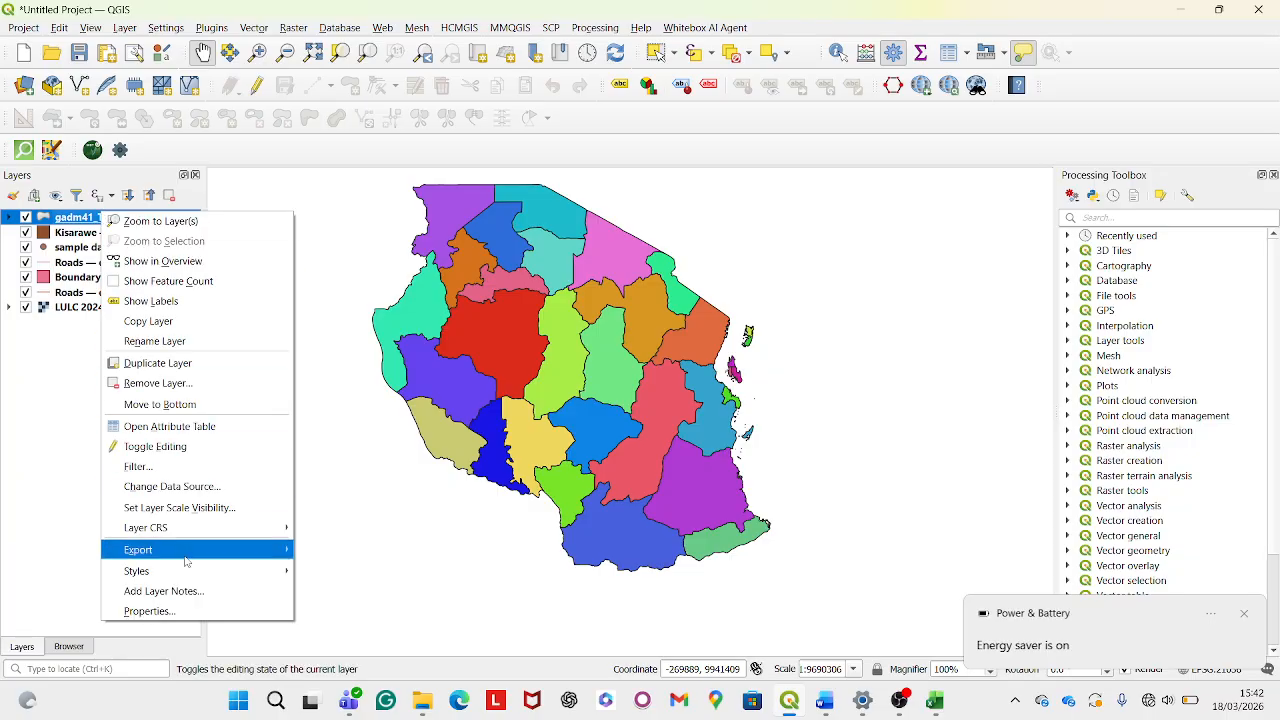
pyautogui.click(215, 611)
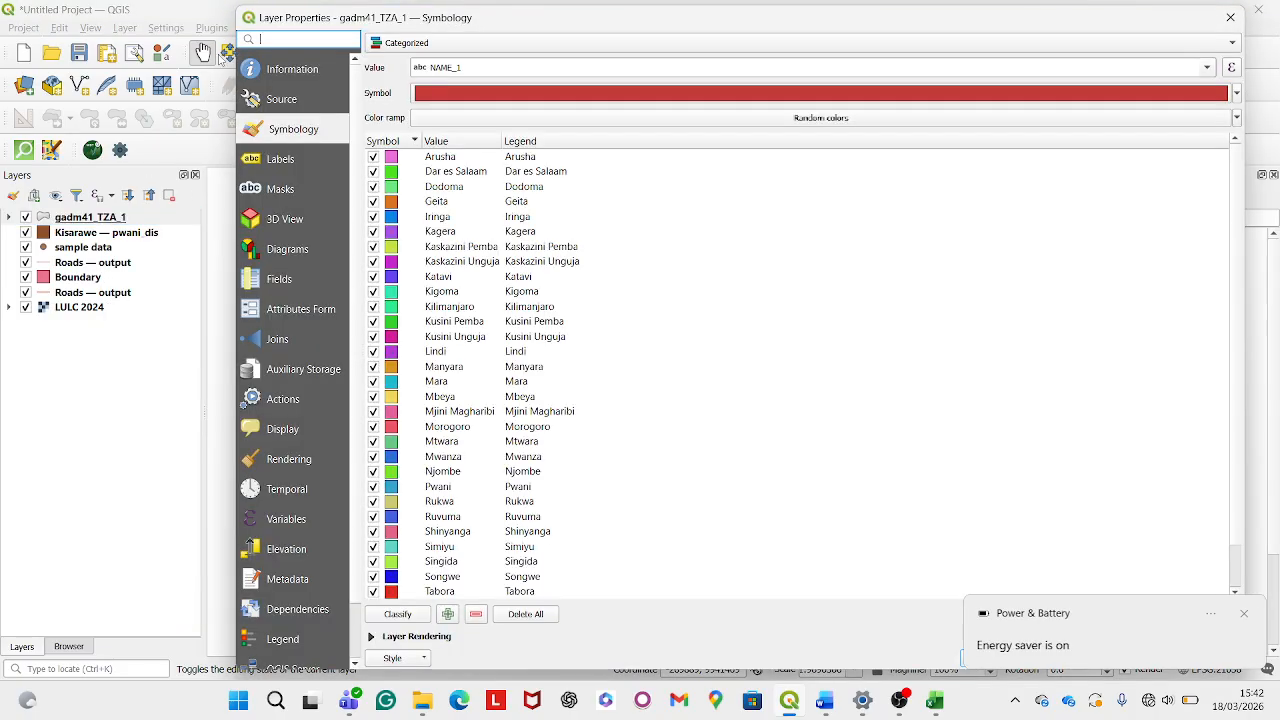
pyautogui.click(281, 158)
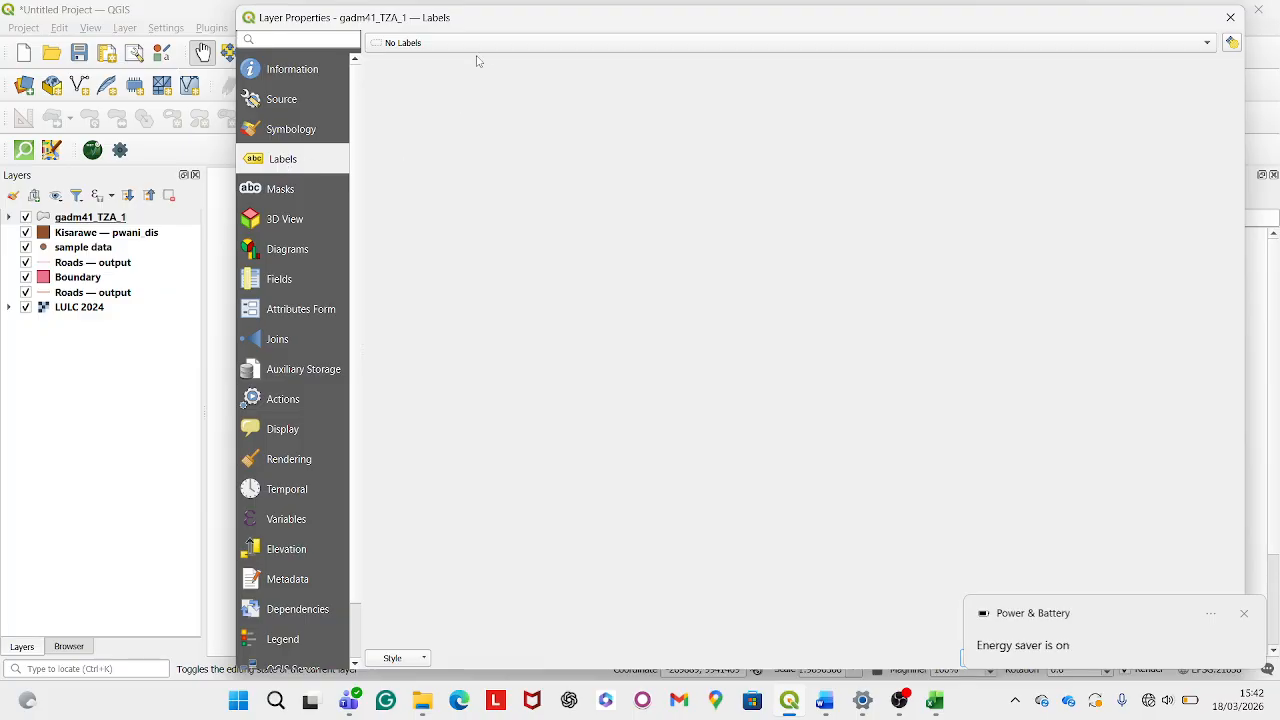
pyautogui.click(482, 45)
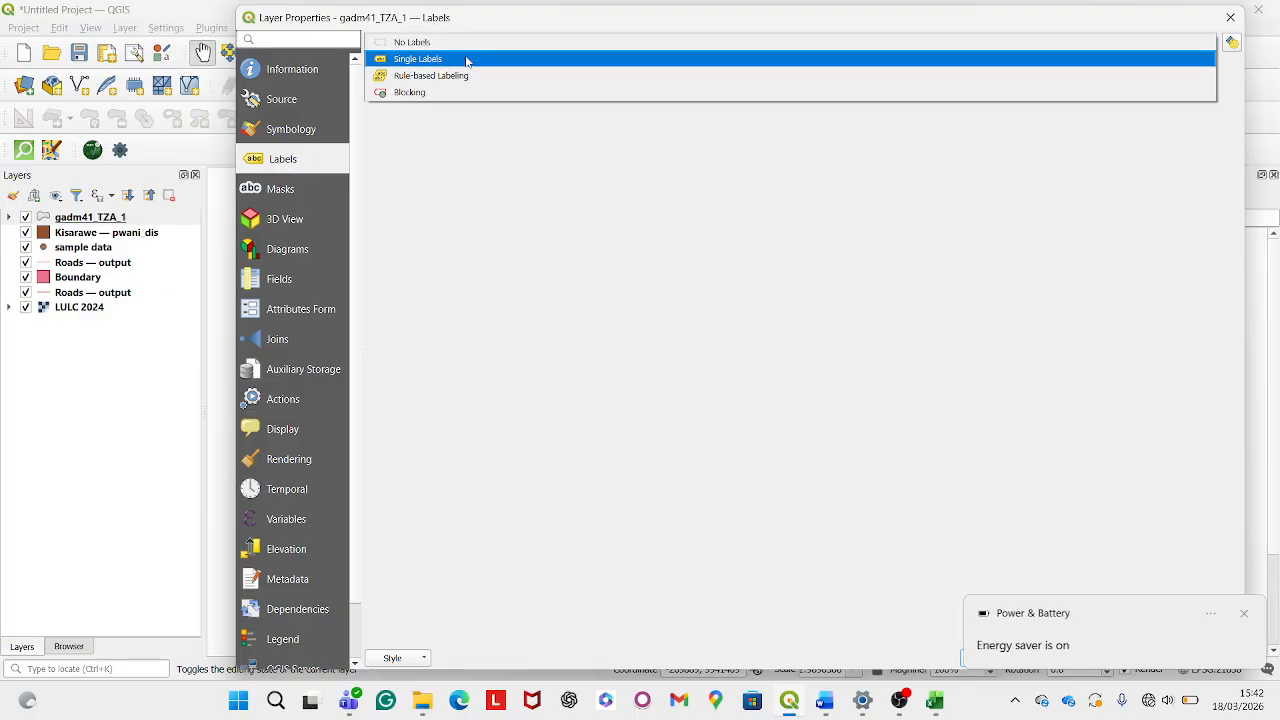
pyautogui.click(467, 61)
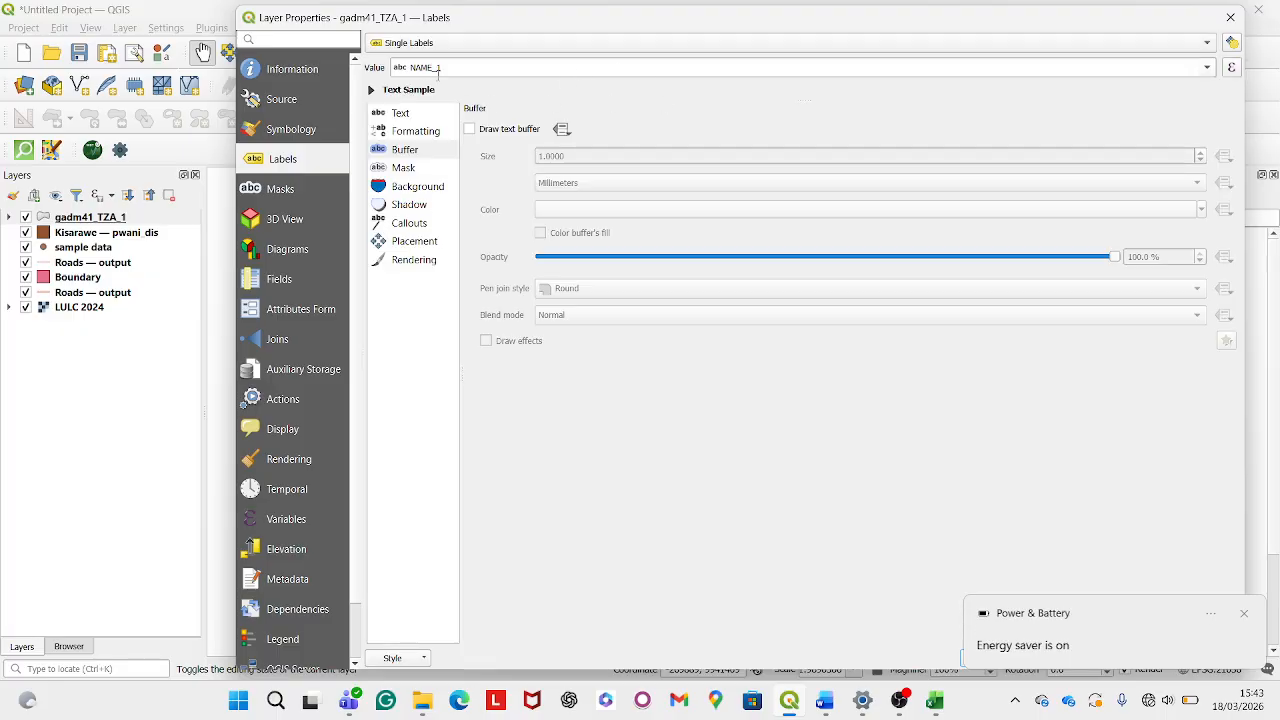
# Set the region labels' font to MS Sans Serif in the Bold style
pyautogui.click(424, 115)
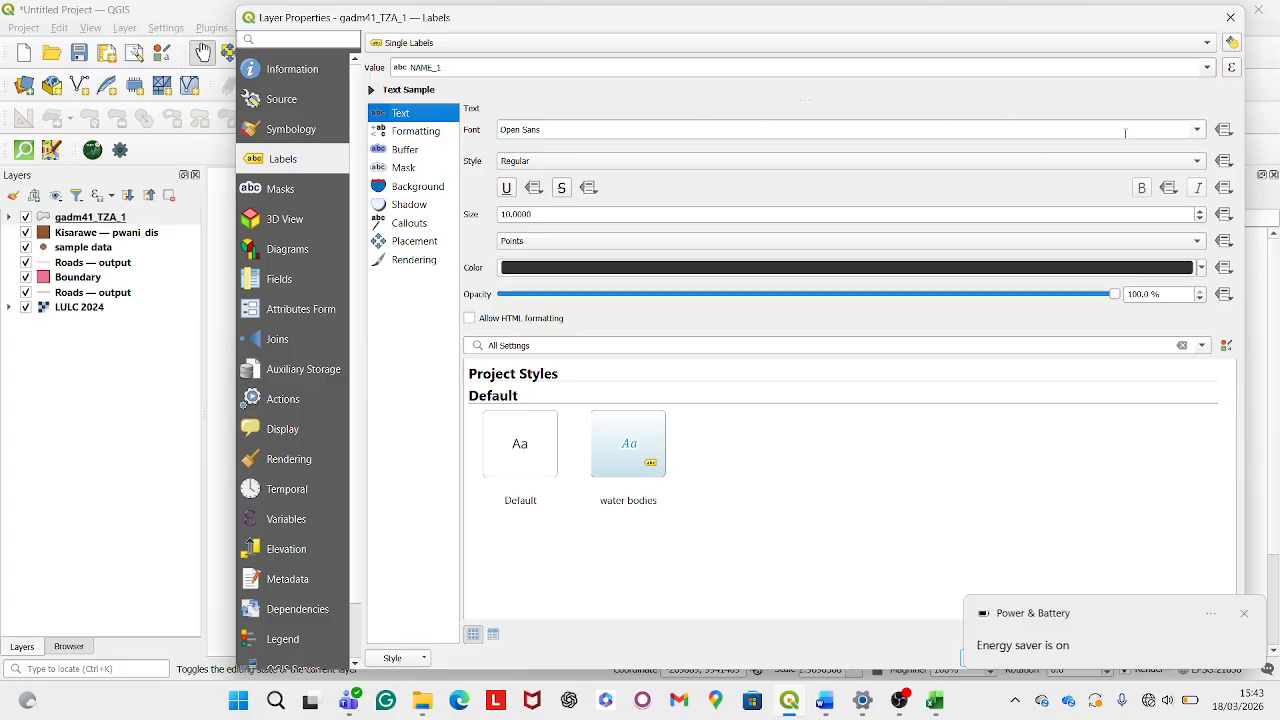
pyautogui.click(1199, 130)
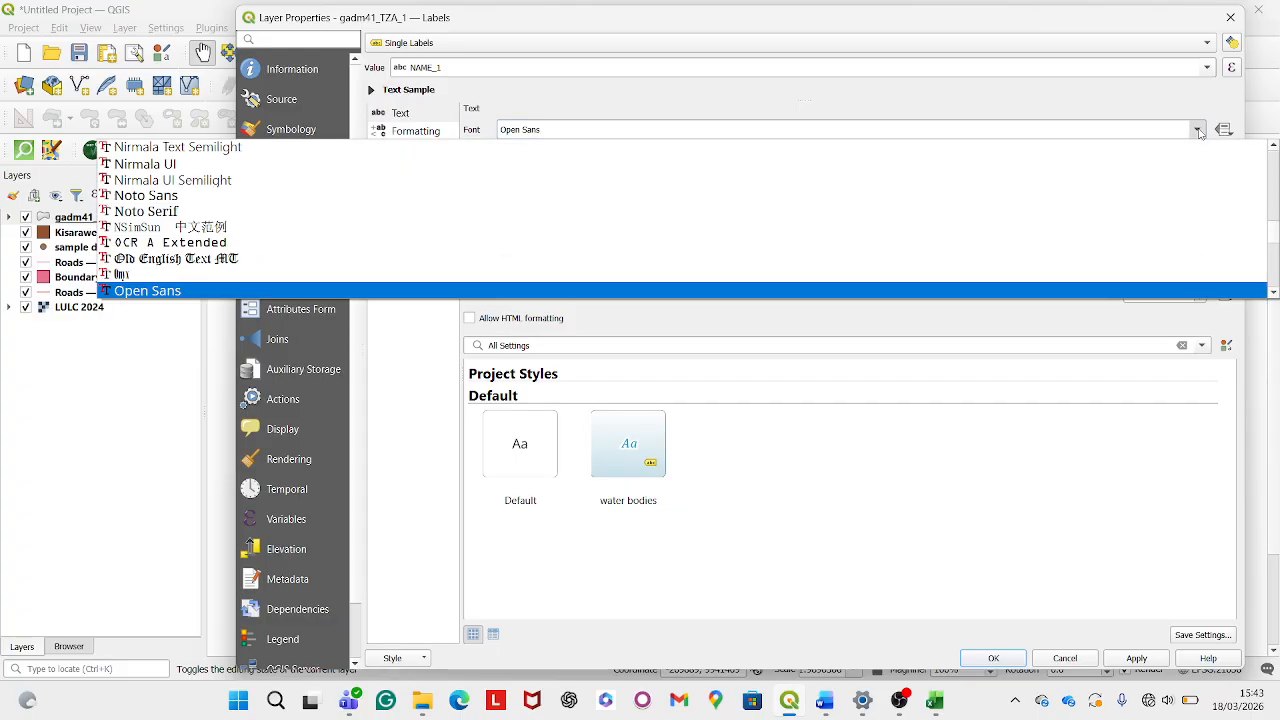
pyautogui.scroll(5, 357, 250)
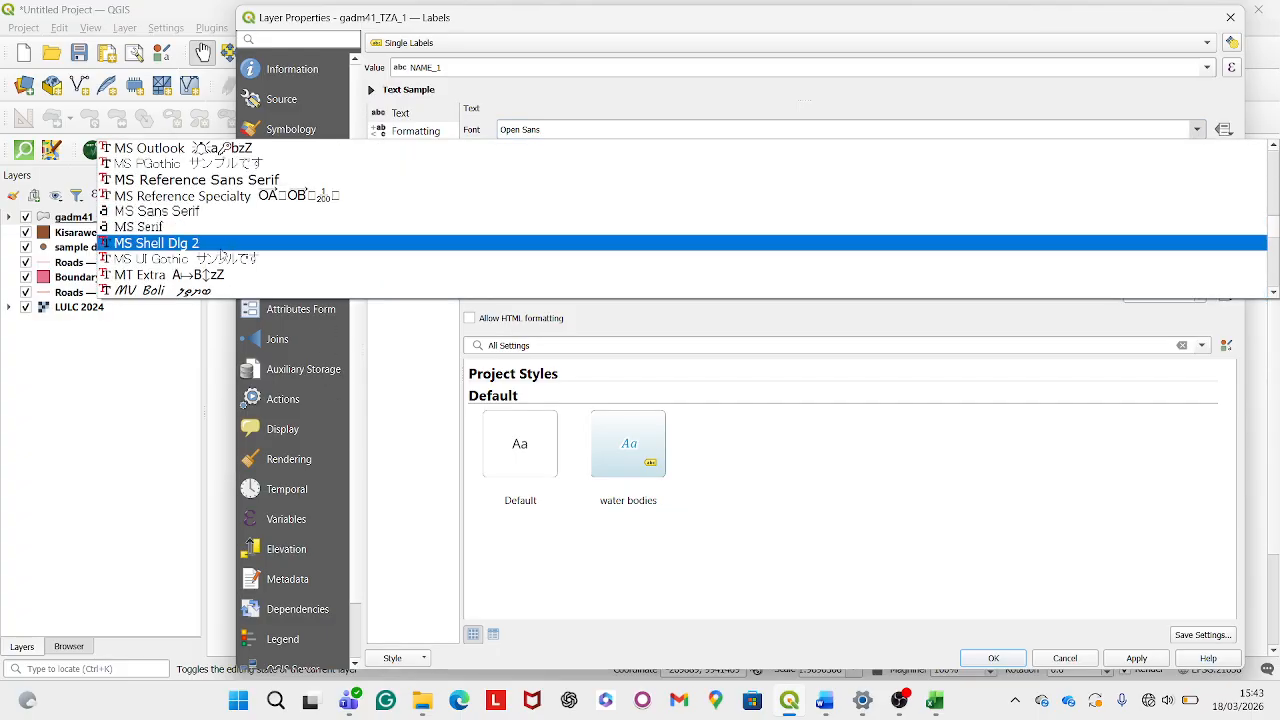
pyautogui.click(222, 210)
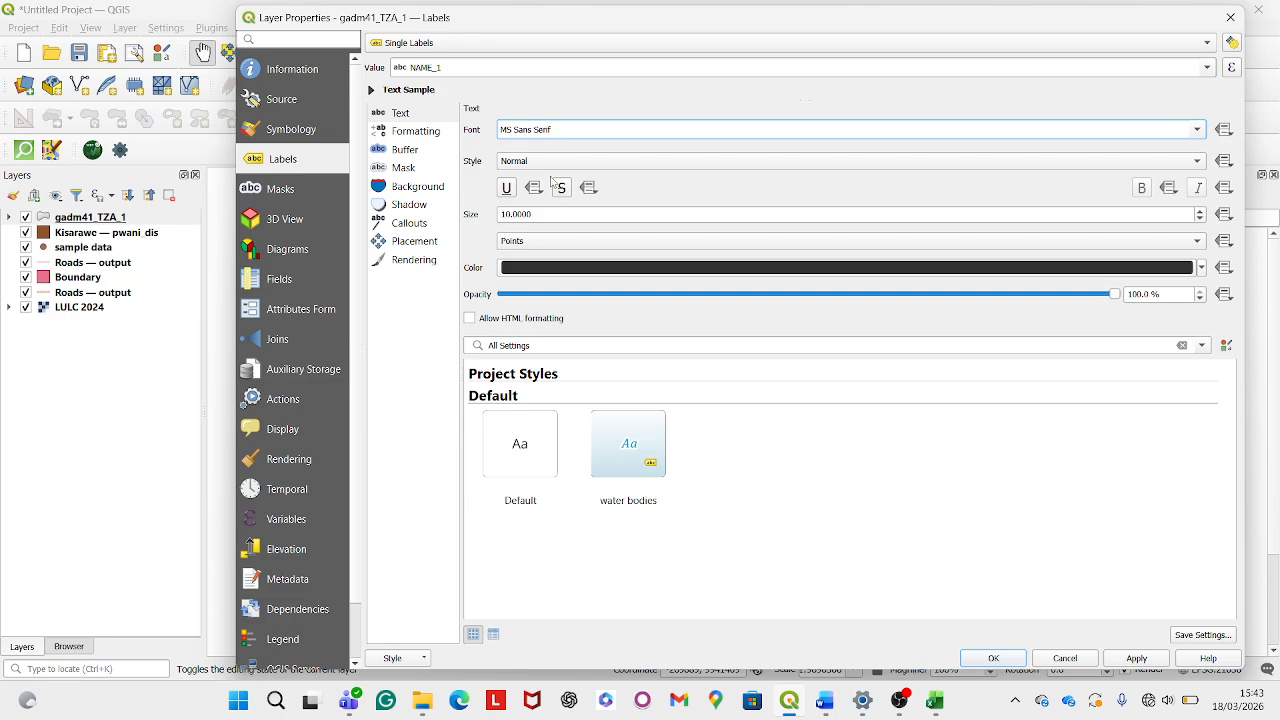
pyautogui.click(1194, 168)
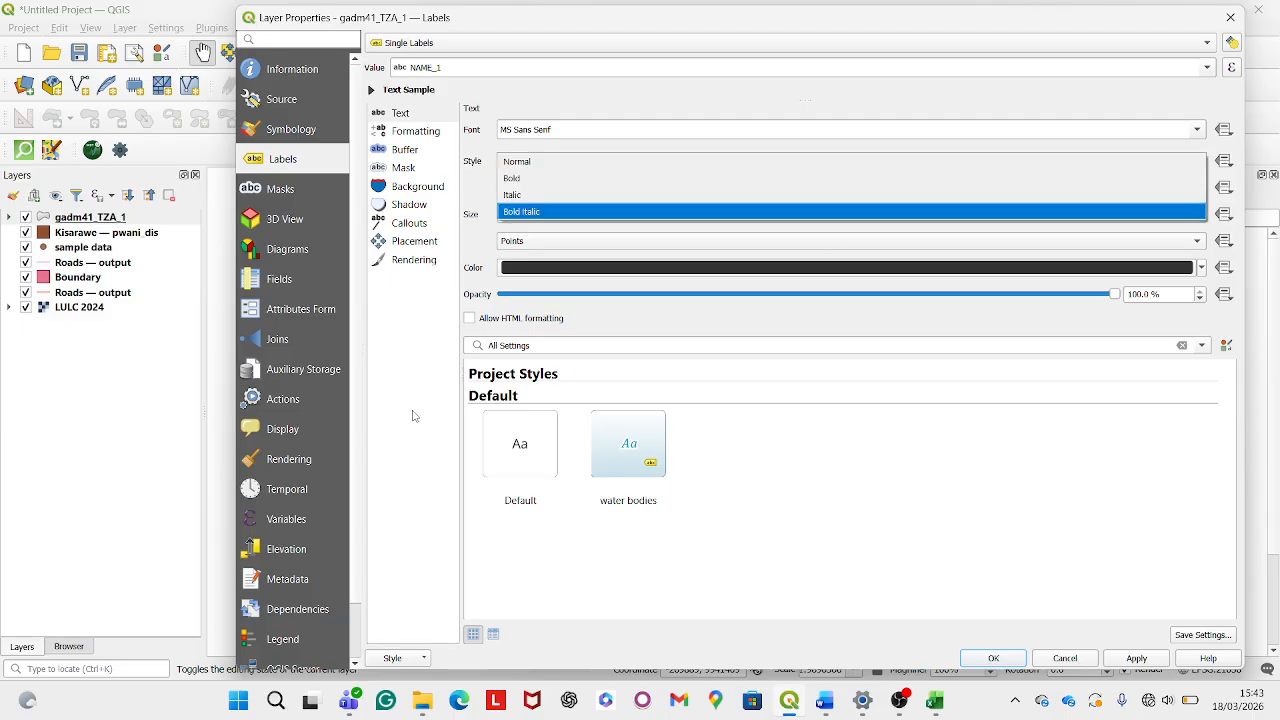
pyautogui.click(563, 195)
pyautogui.click(570, 160)
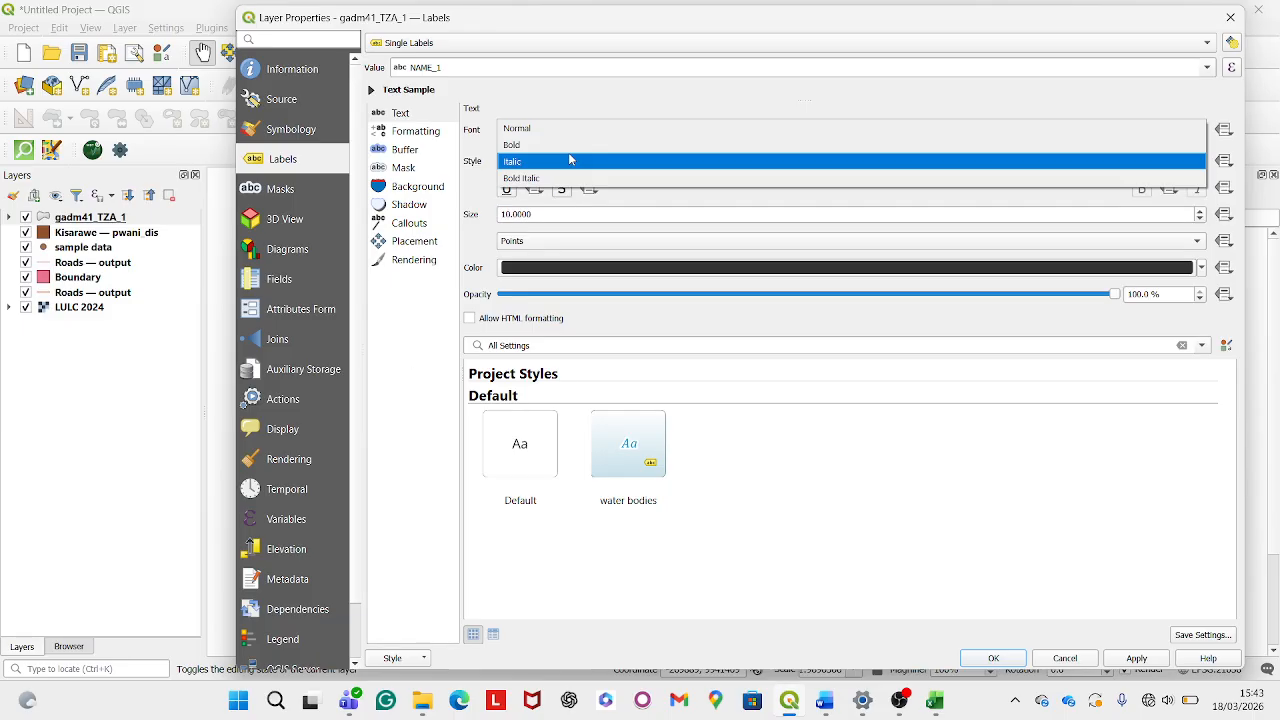
pyautogui.click(567, 149)
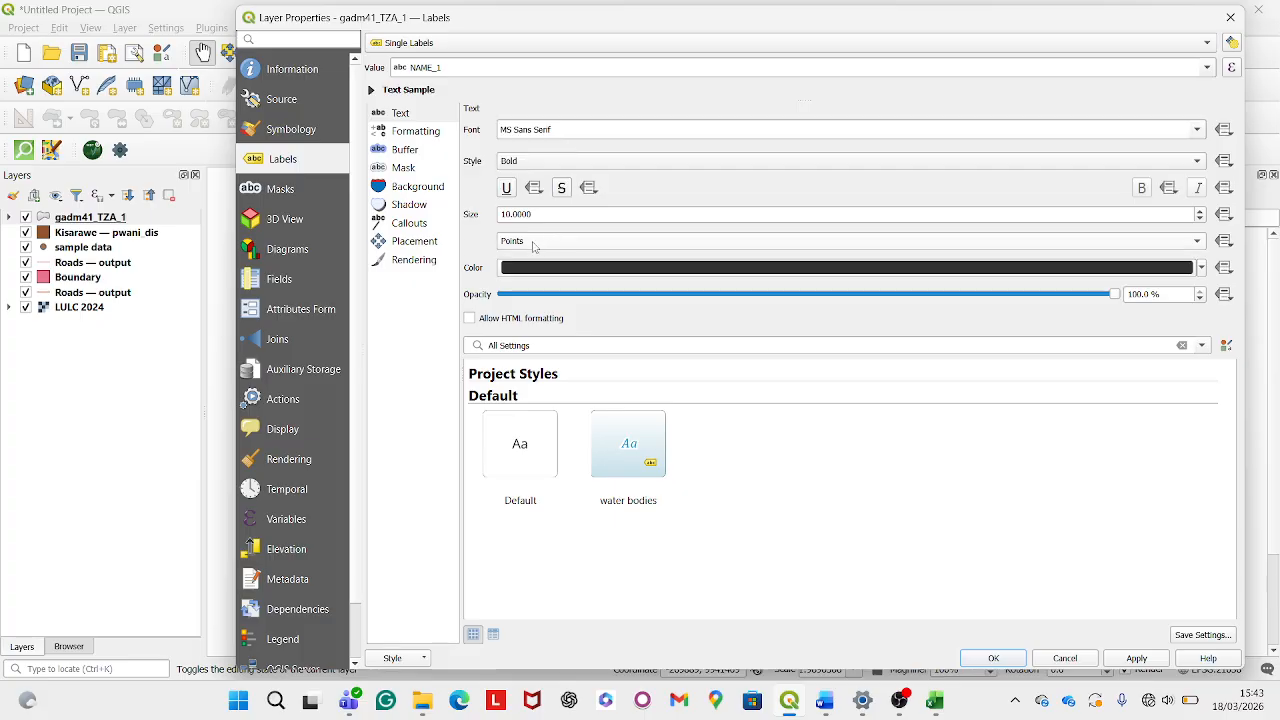
# Set the label text size to 11 points and its color to the recent dark blue #1d269c
pyautogui.scroll(2, 530, 216)
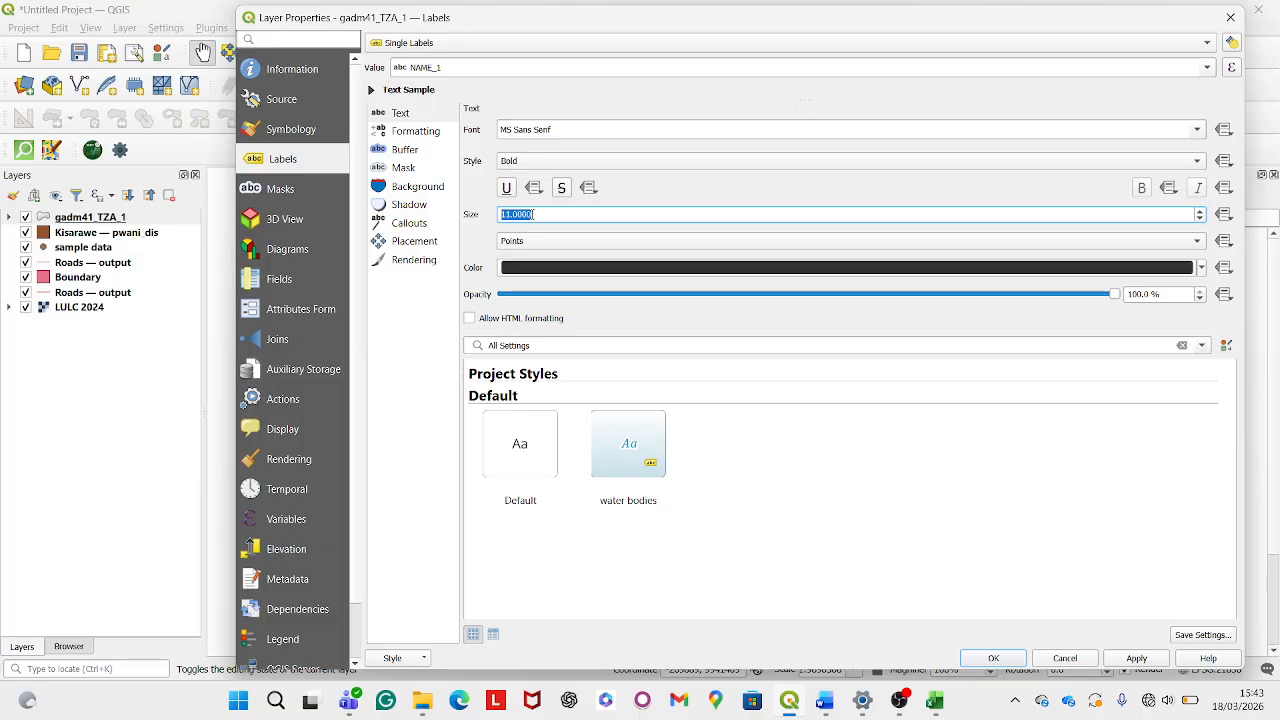
pyautogui.scroll(2, 531, 214)
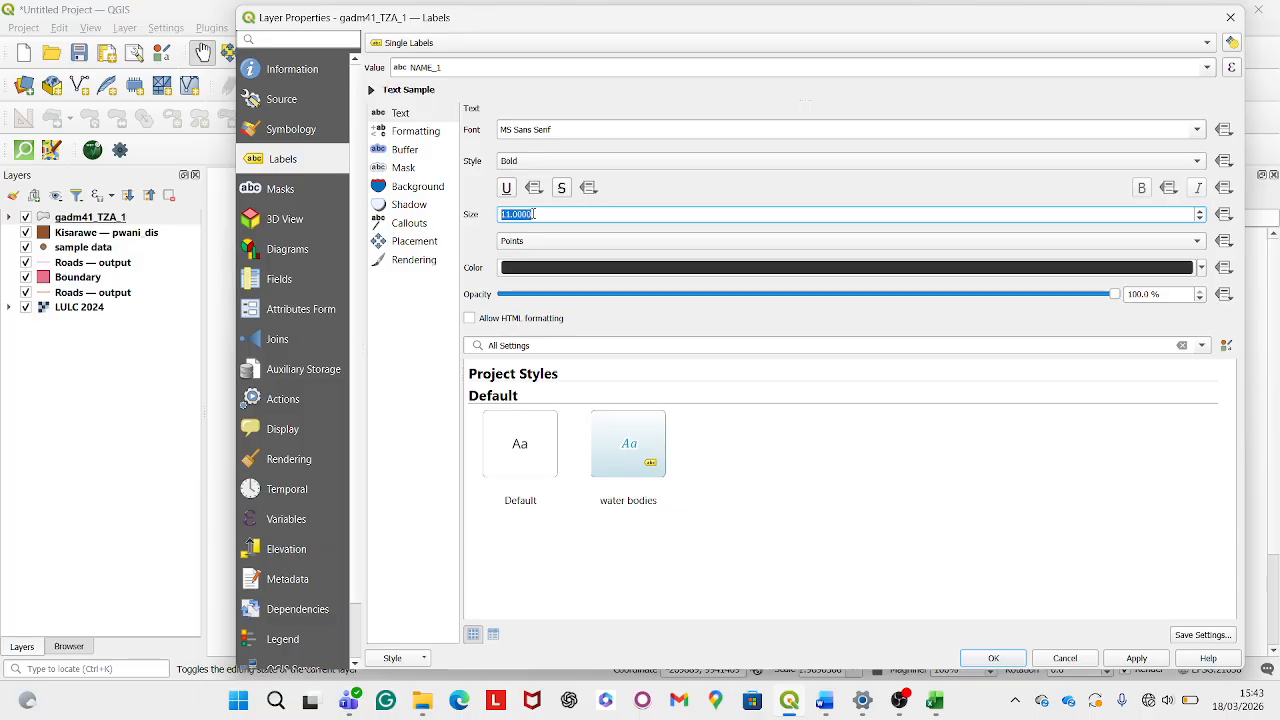
pyautogui.click(552, 268)
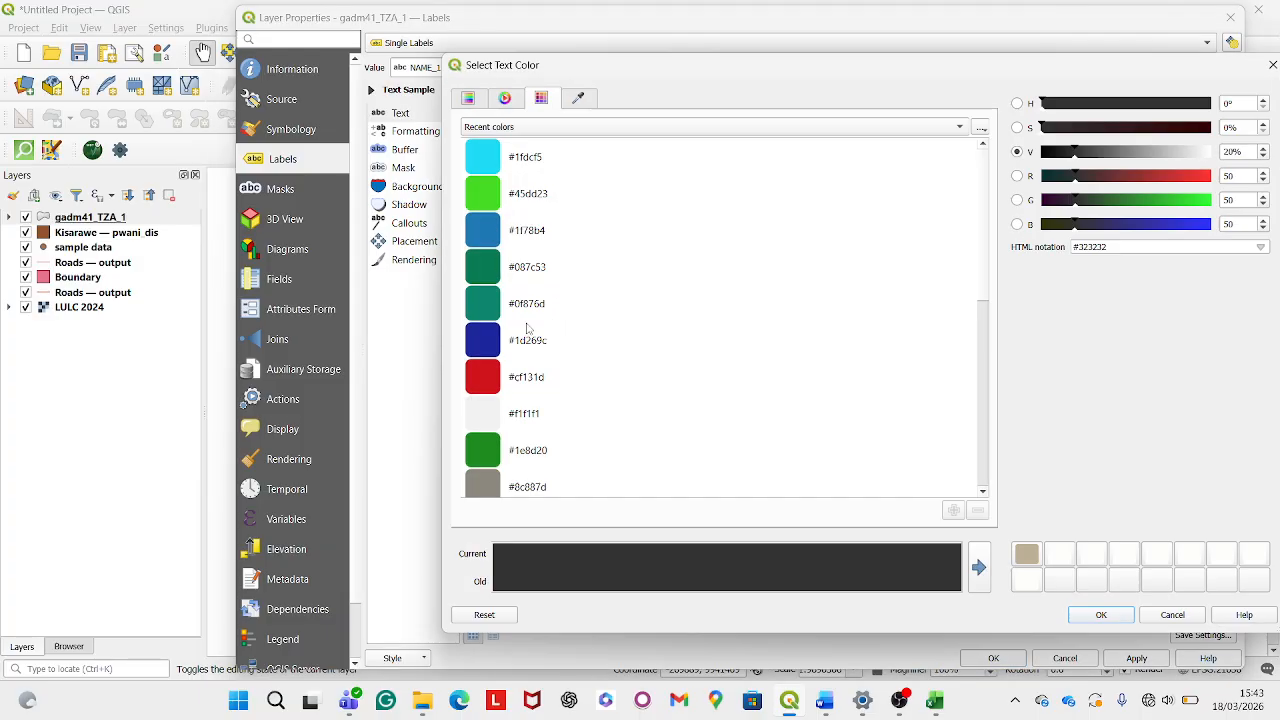
pyautogui.scroll(-3, 530, 335)
pyautogui.scroll(2, 530, 335)
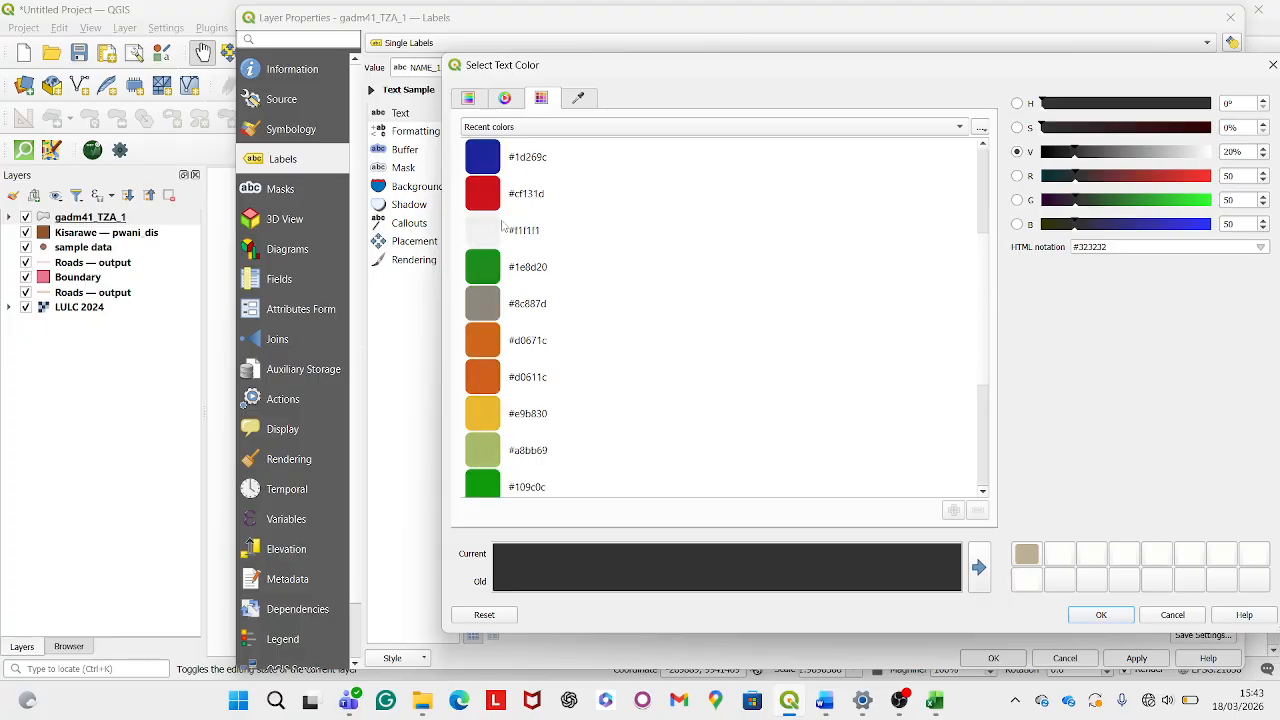
pyautogui.click(484, 168)
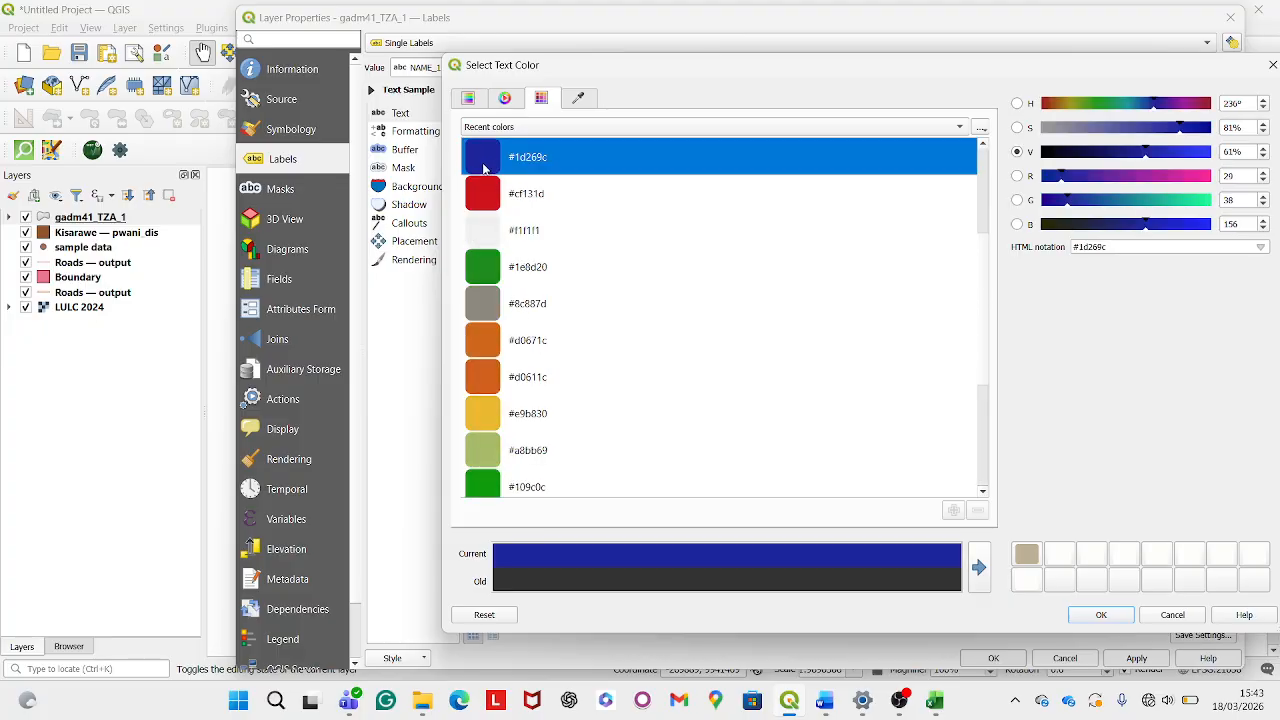
pyautogui.click(1090, 616)
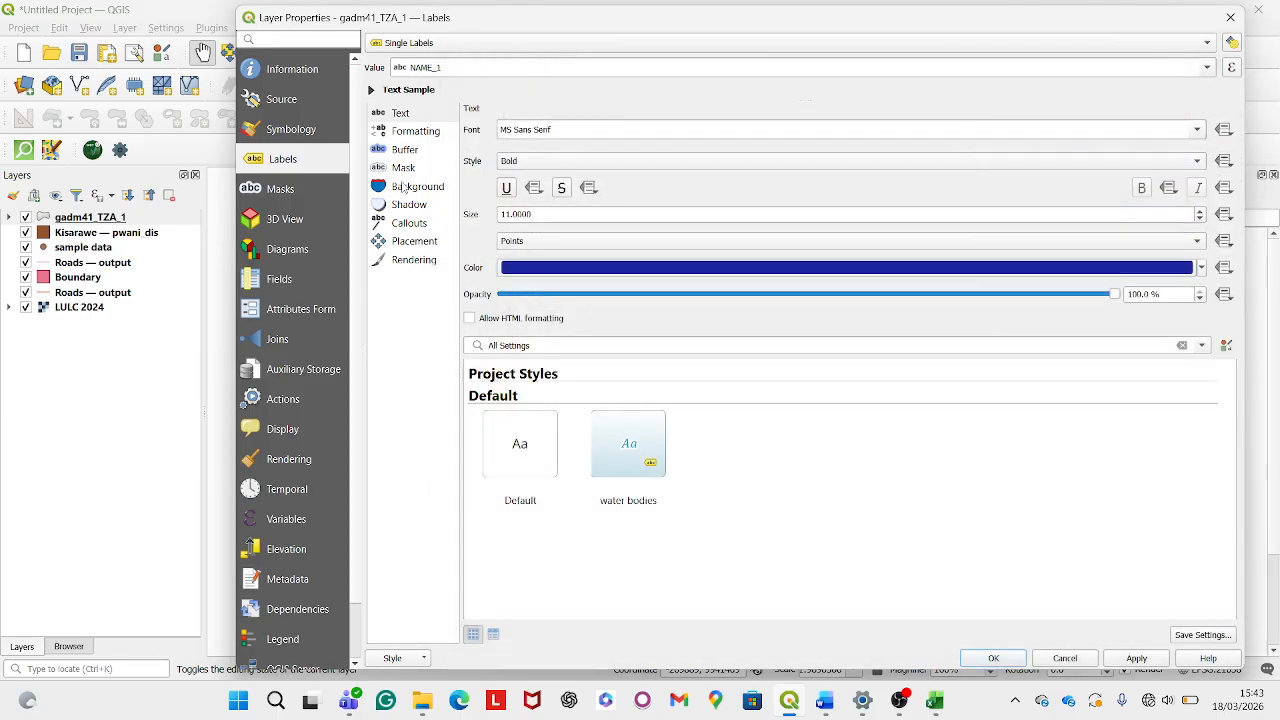
# Enable a text buffer around the region labels and accept the layer's label settings
pyautogui.click(405, 150)
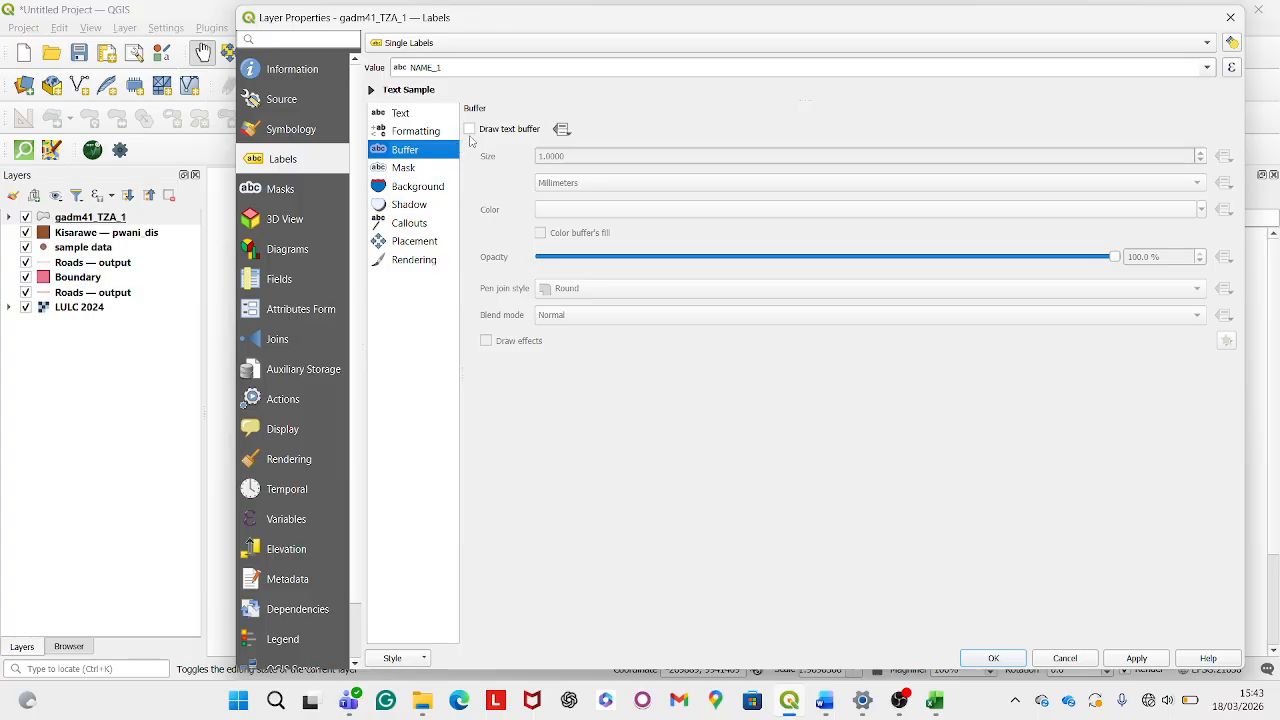
pyautogui.click(470, 130)
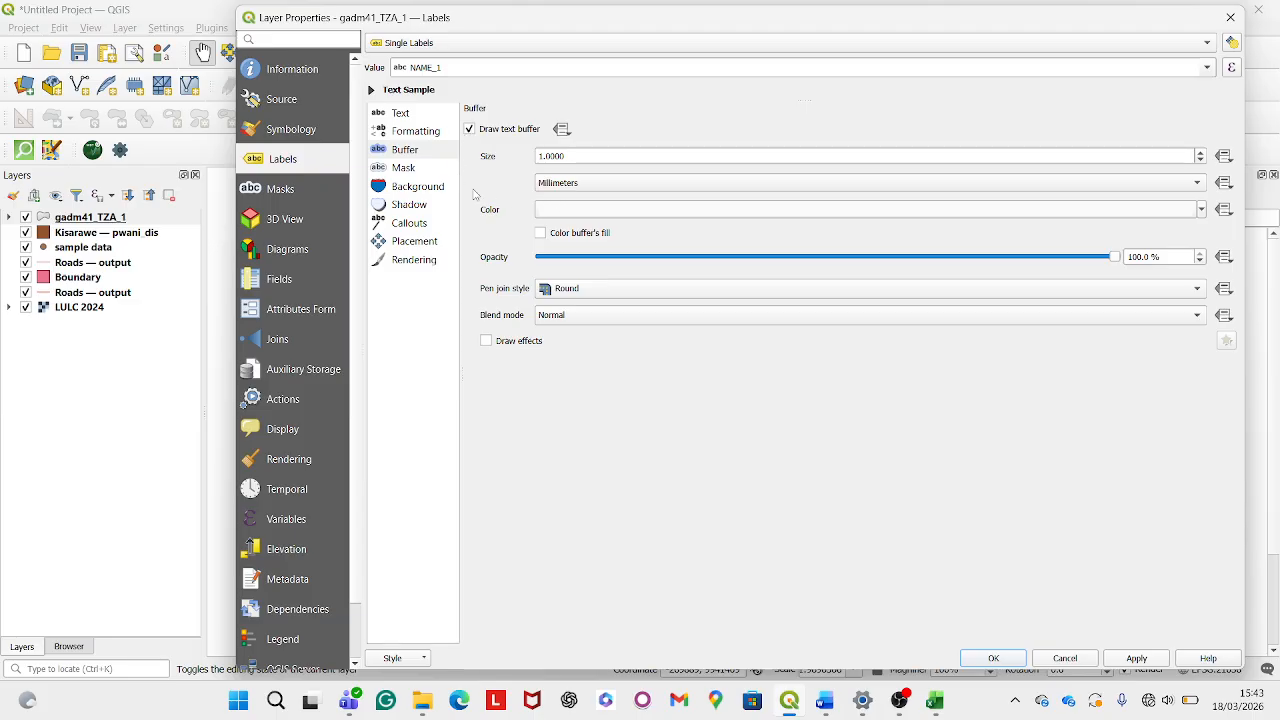
pyautogui.click(405, 168)
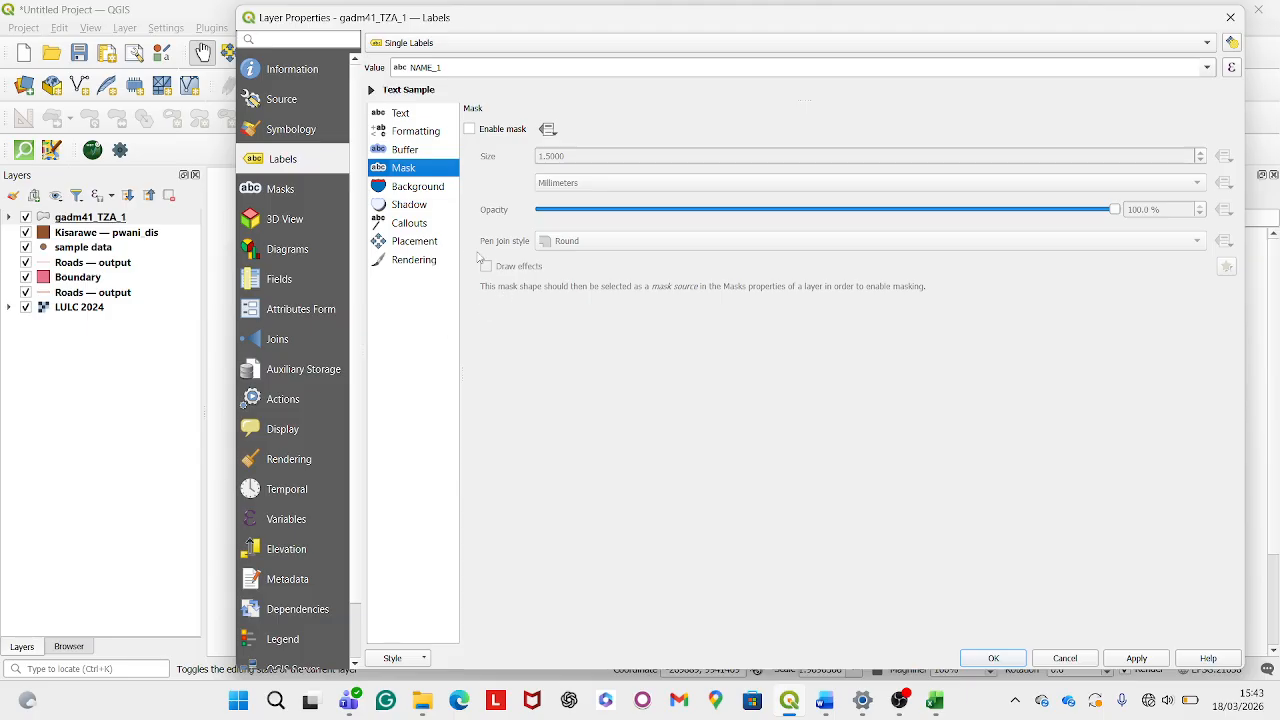
pyautogui.click(1007, 657)
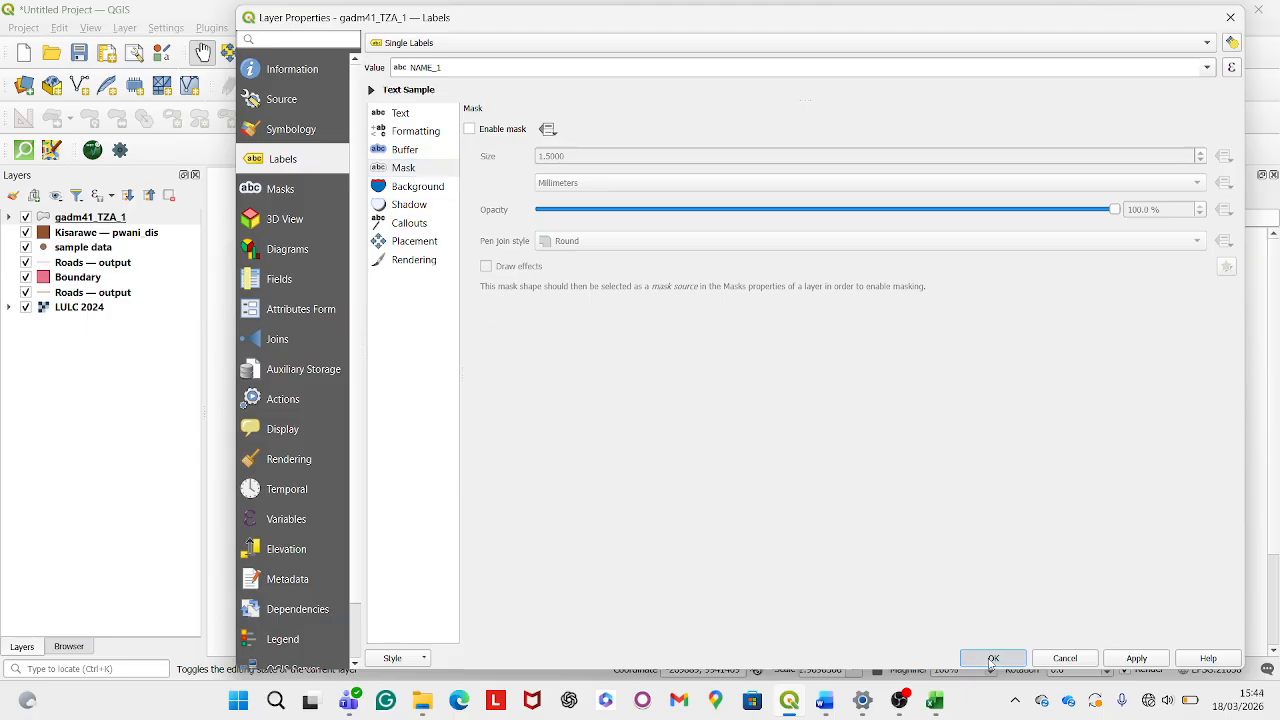
# Examine the placement and legibility of the region name labels across the Tanzania map at different scales
pyautogui.scroll(3, 555, 390)
pyautogui.scroll(-1, 555, 390)
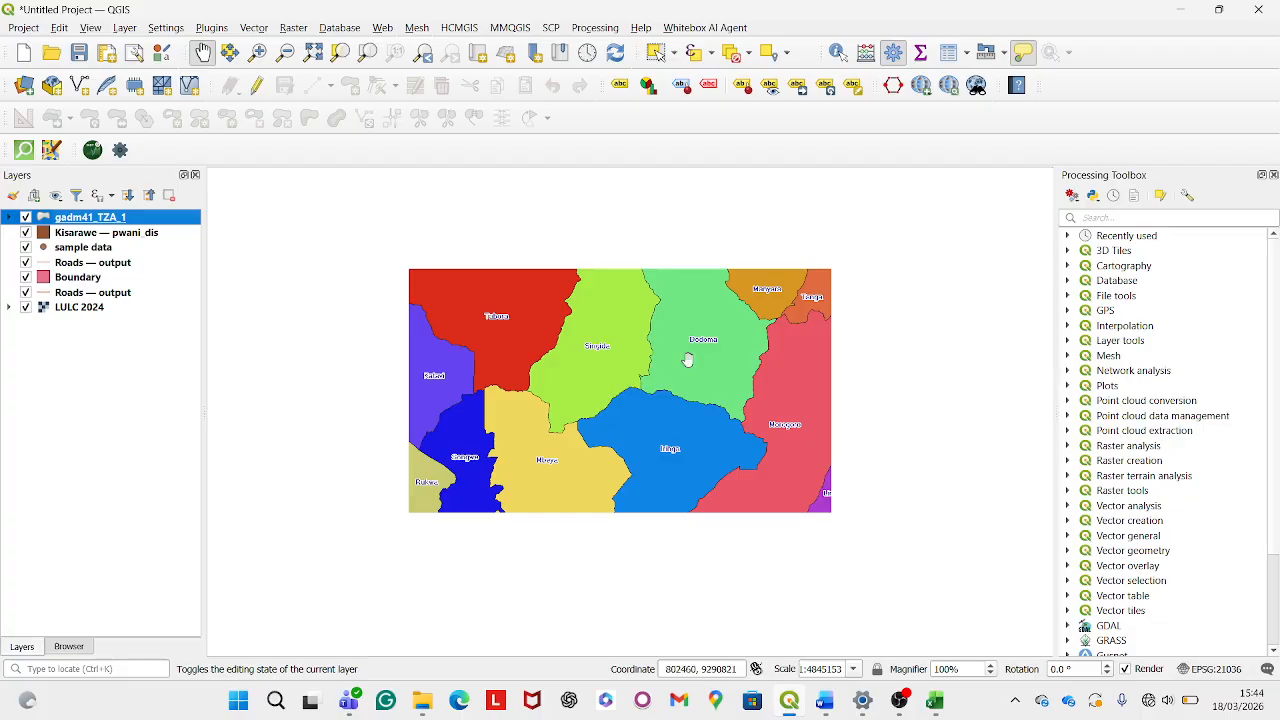
pyautogui.scroll(-1, 538, 480)
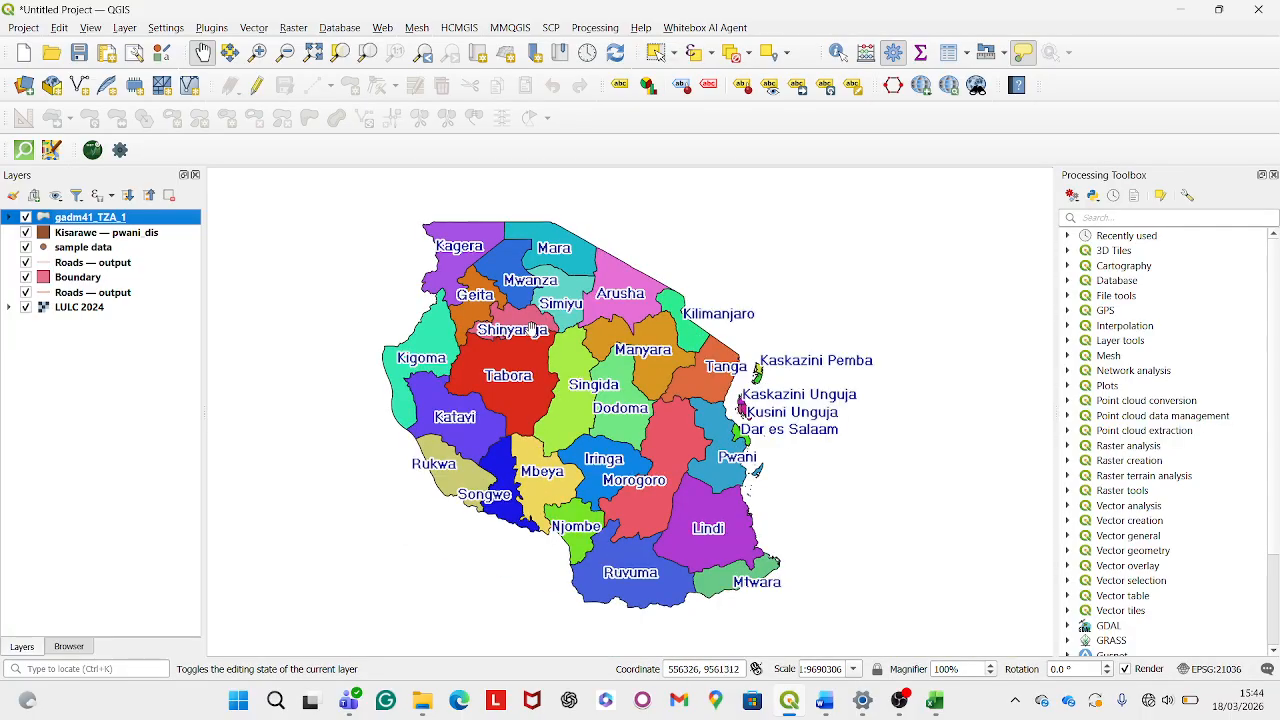
pyautogui.scroll(1, 530, 340)
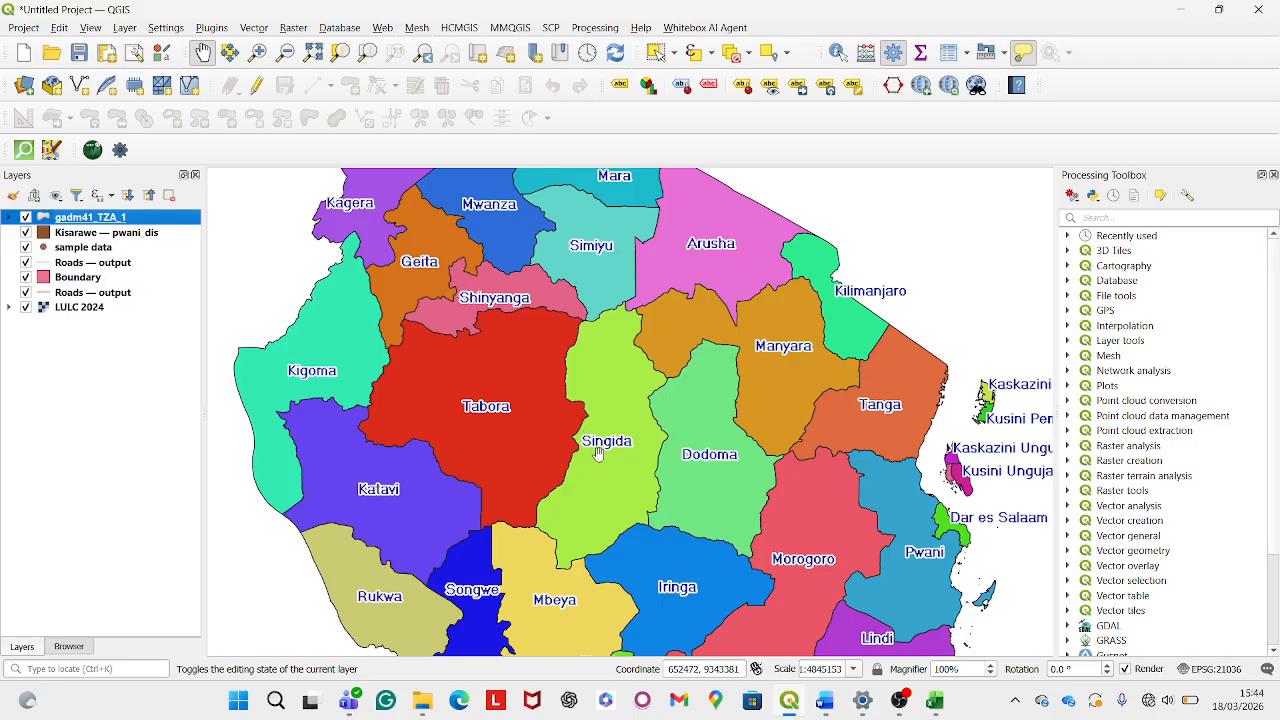
pyautogui.scroll(-1, 597, 421)
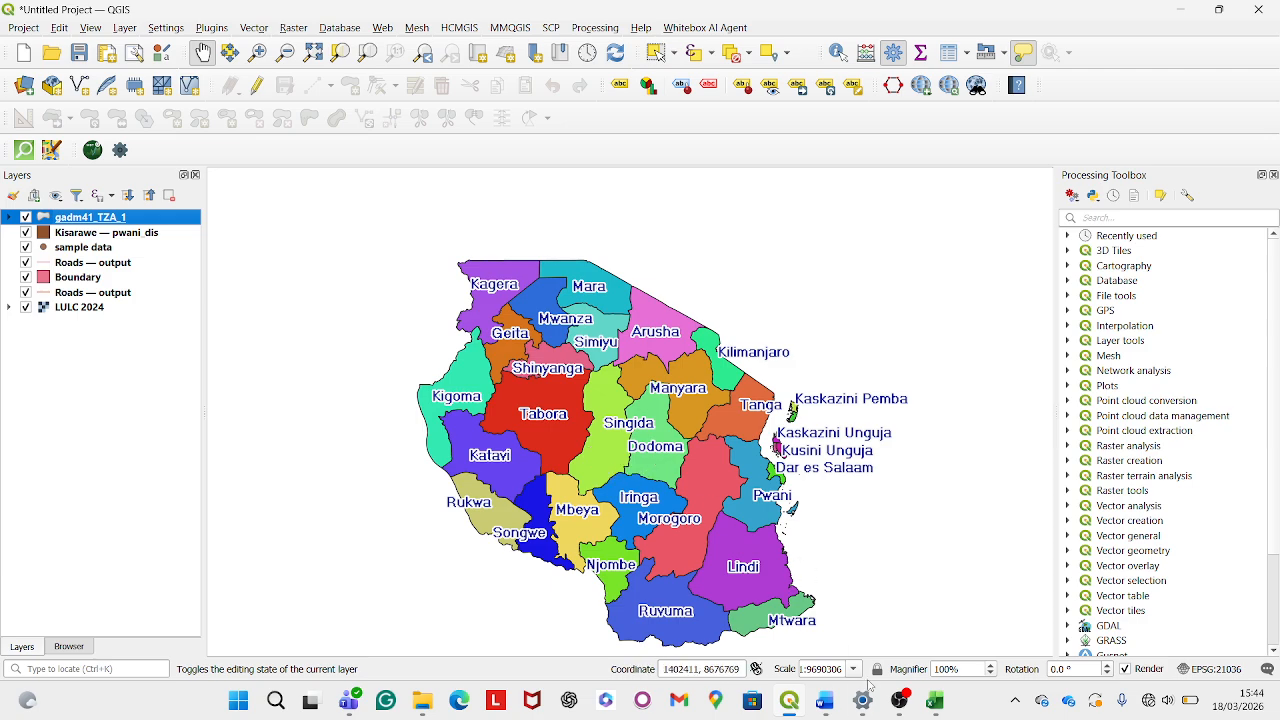
pyautogui.moveTo(899, 700)
pyautogui.moveTo(866, 614)
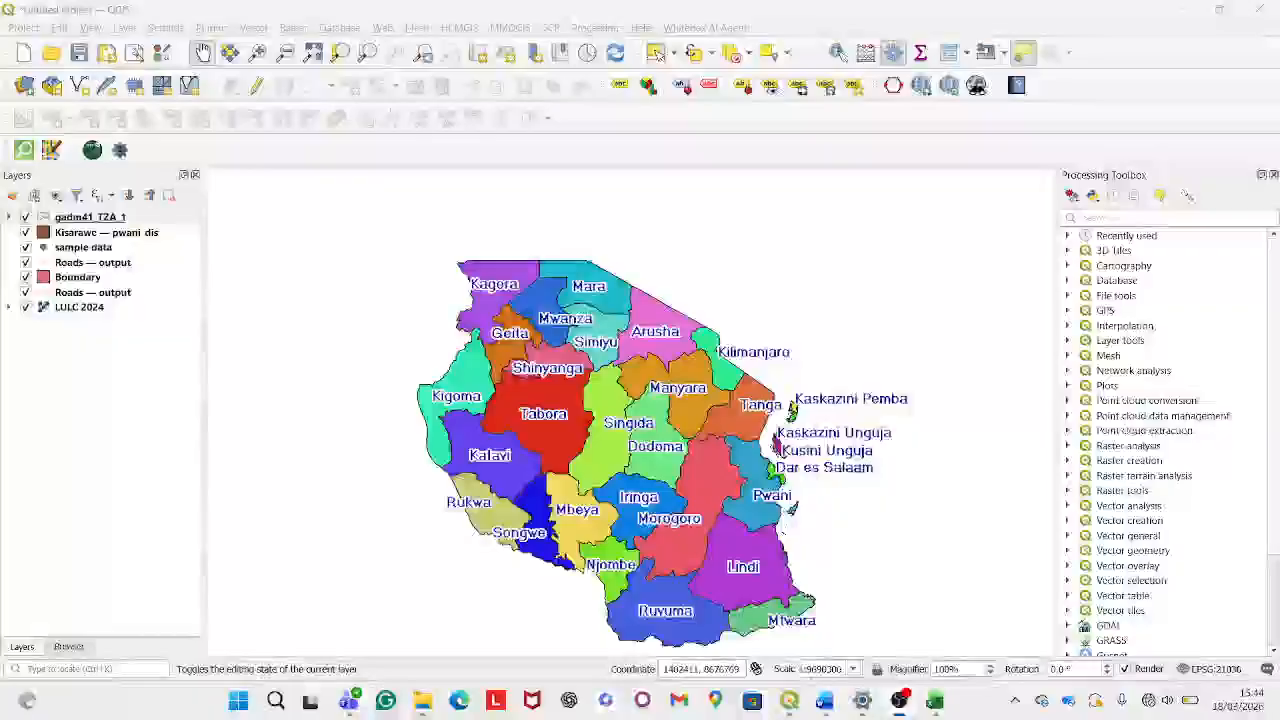